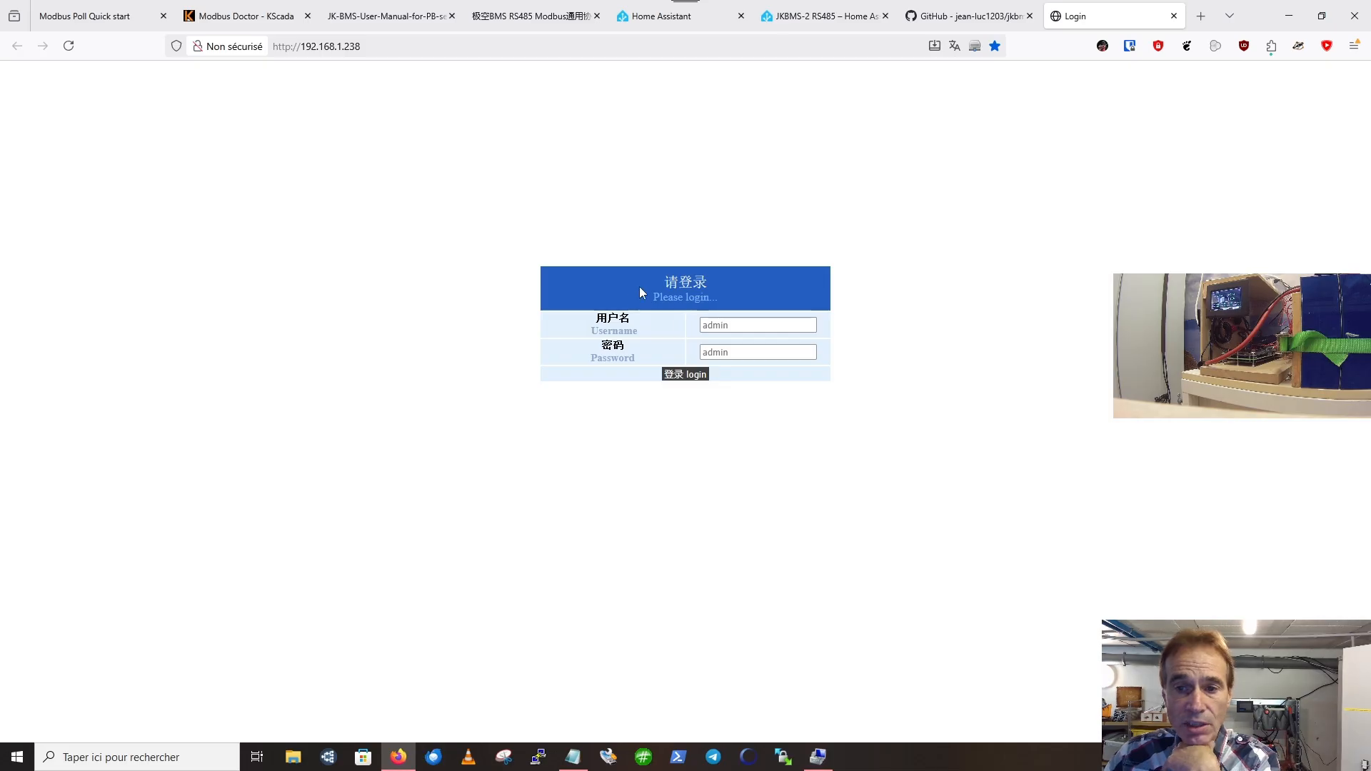
# Step: Log in to the serial server's configuration page and examine its work mode options and local port
pyautogui.click(698, 375)
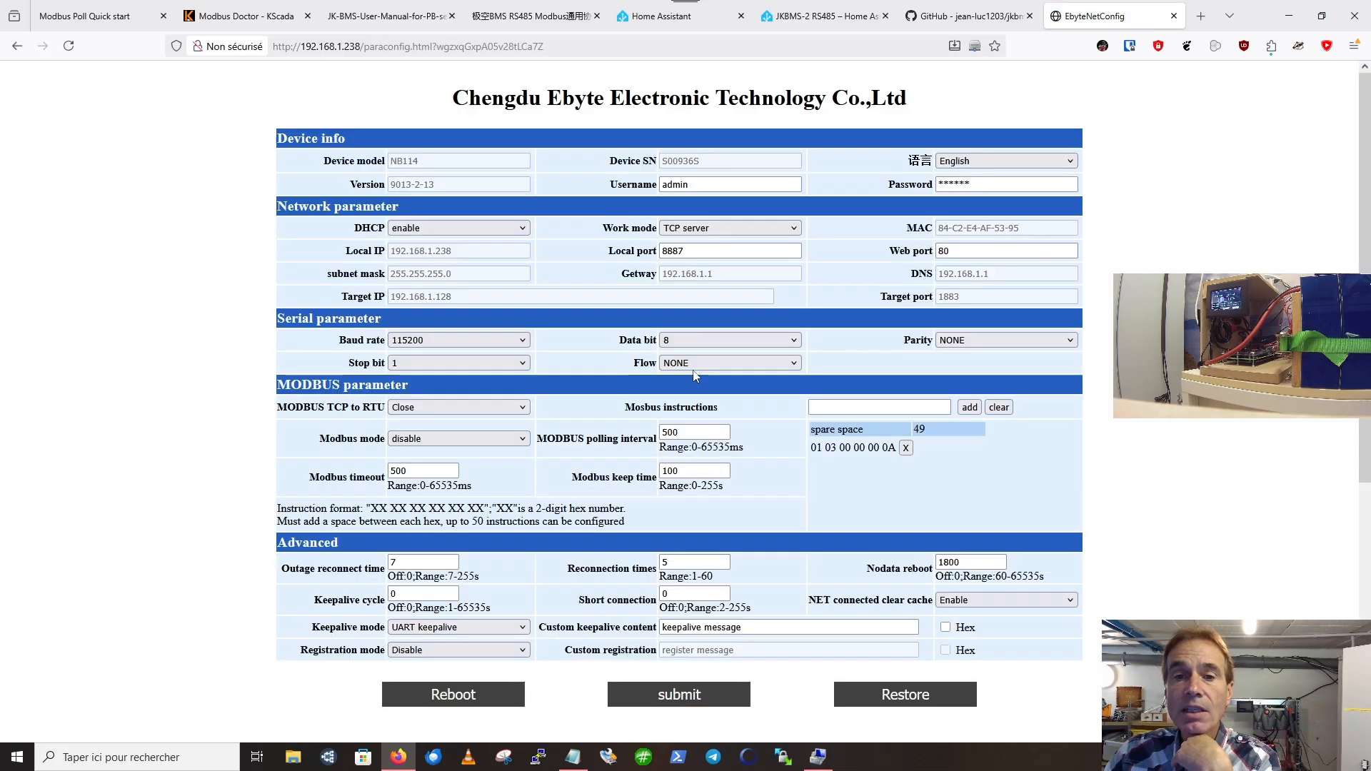
pyautogui.moveTo(455, 98); pyautogui.dragTo(908, 99)
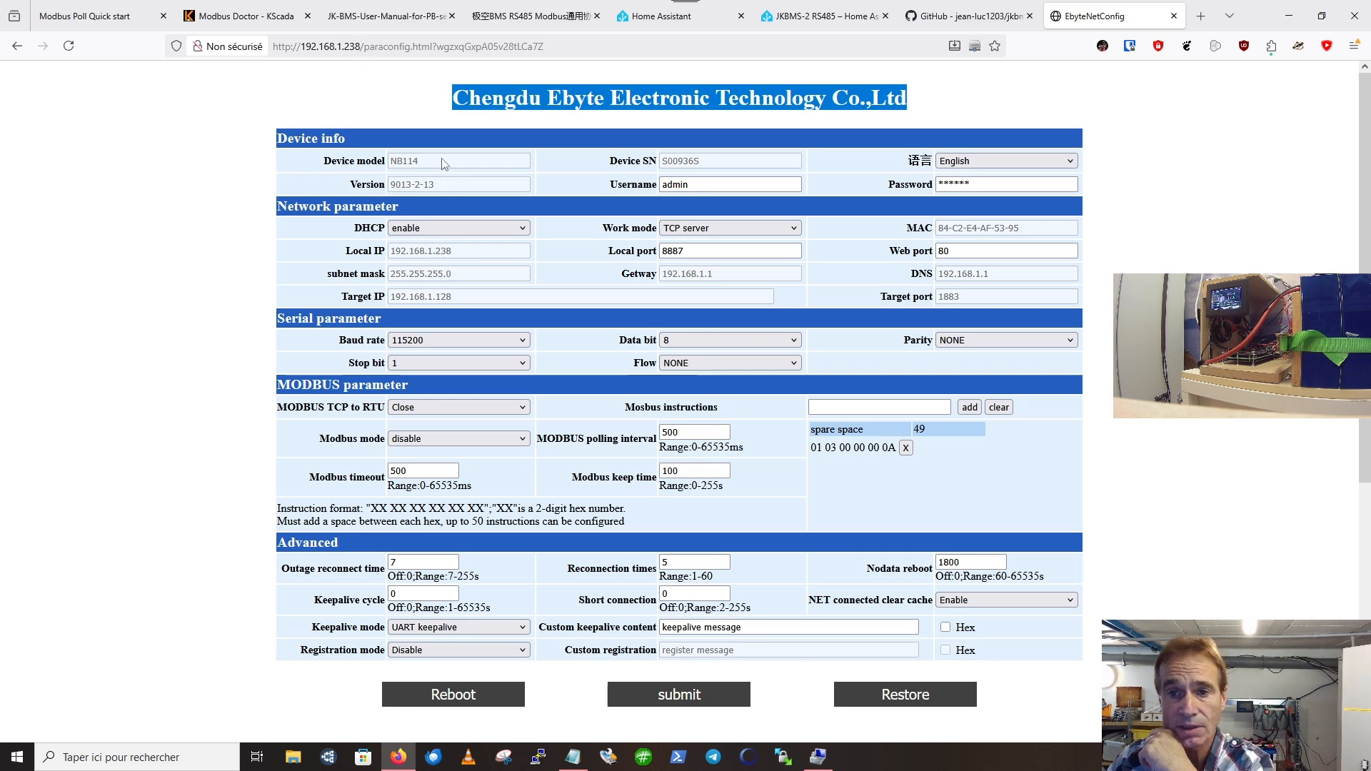
pyautogui.click(707, 229)
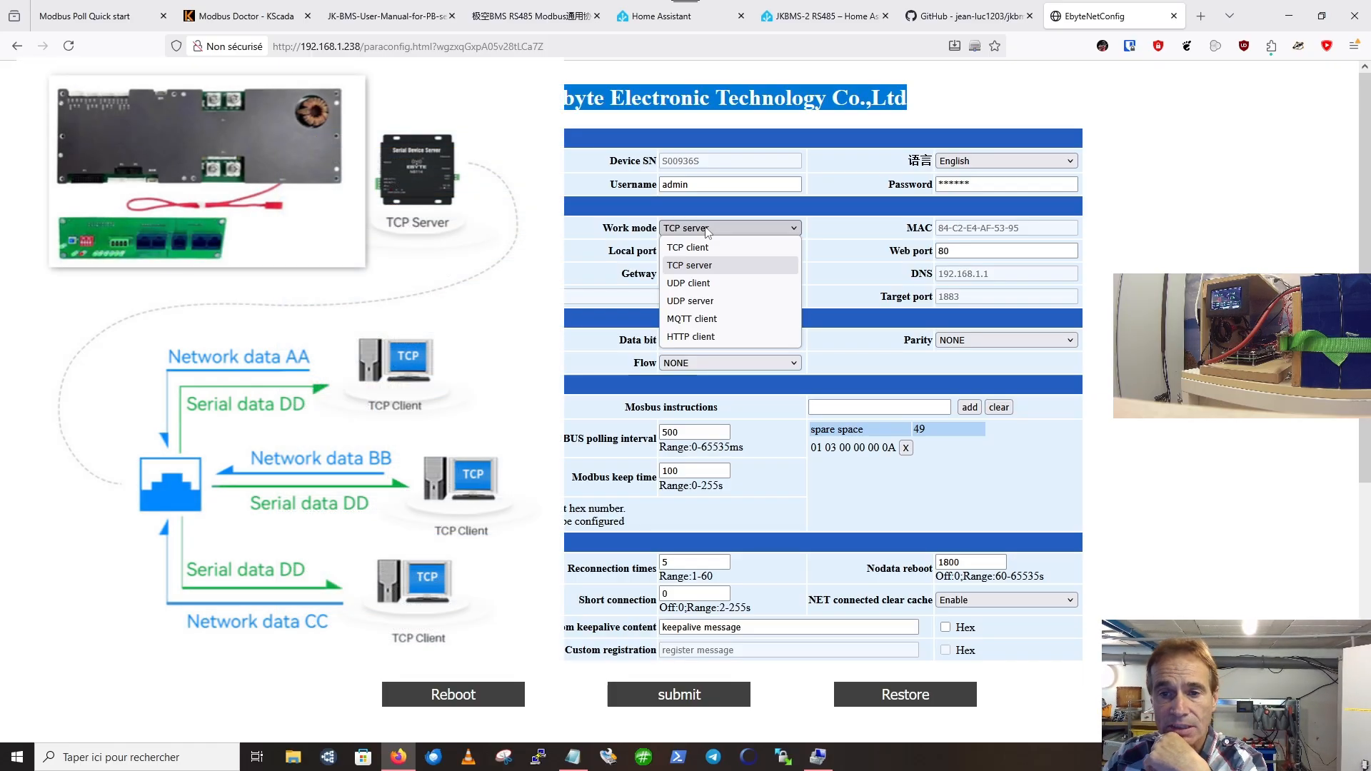
pyautogui.click(708, 230)
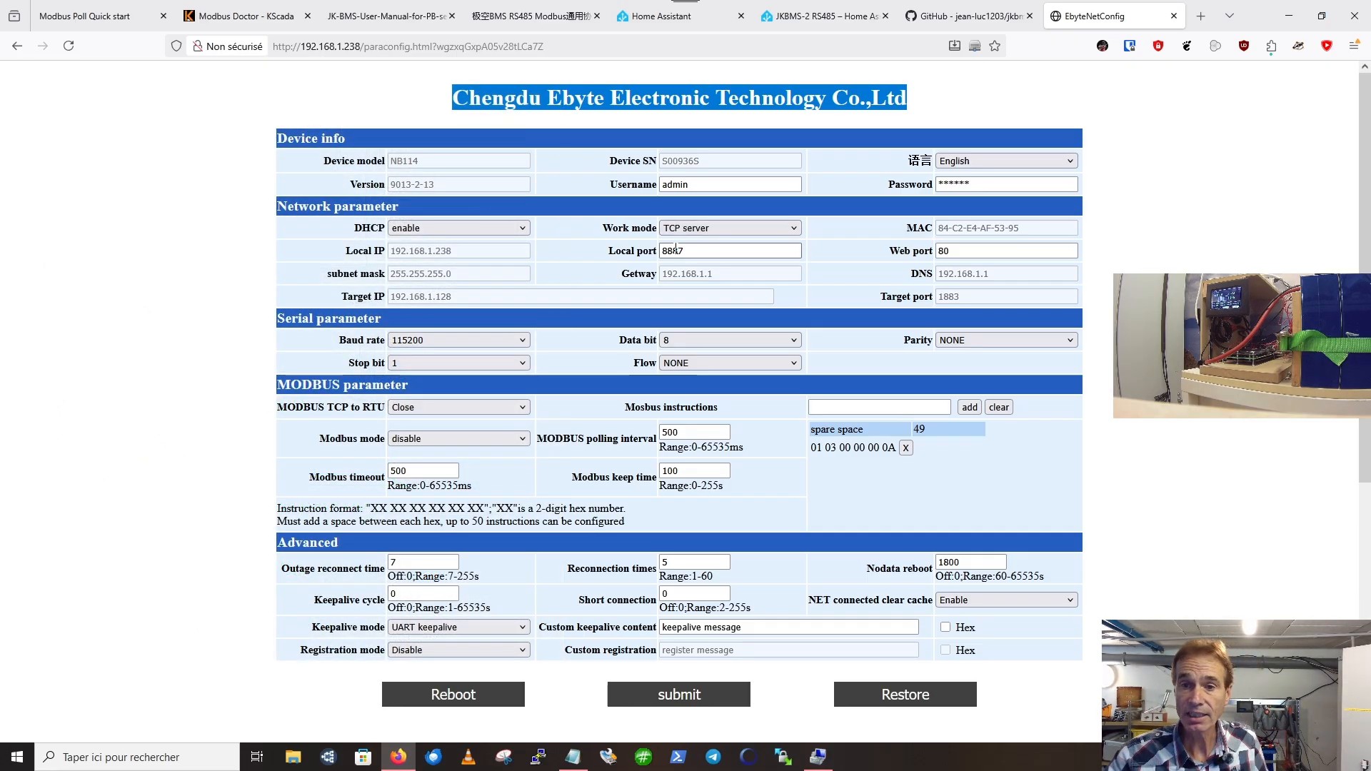
pyautogui.moveTo(684, 251); pyautogui.dragTo(665, 247)
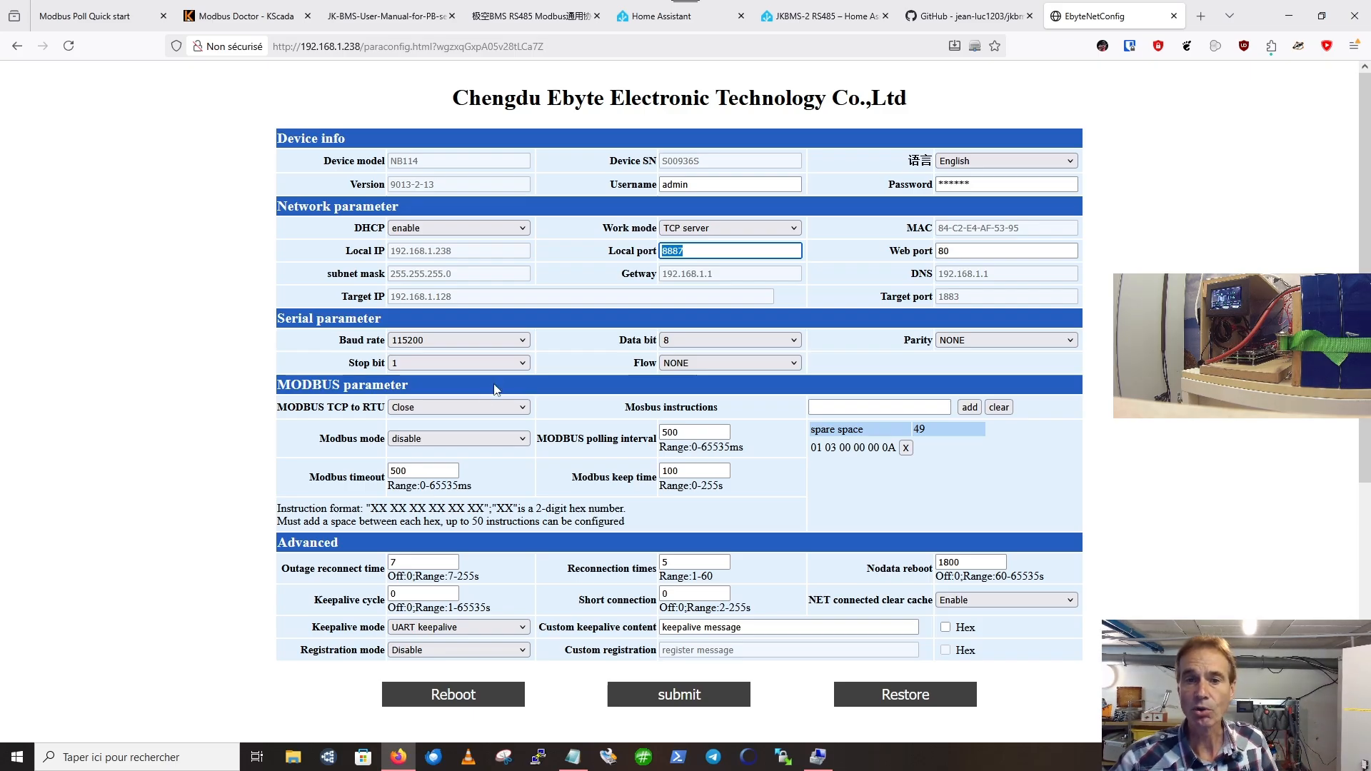
# Step: Copy the serial server's local IP address from the network parameters
pyautogui.click(451, 254)
pyautogui.moveTo(450, 254); pyautogui.dragTo(397, 255)
pyautogui.rightClick(407, 253)
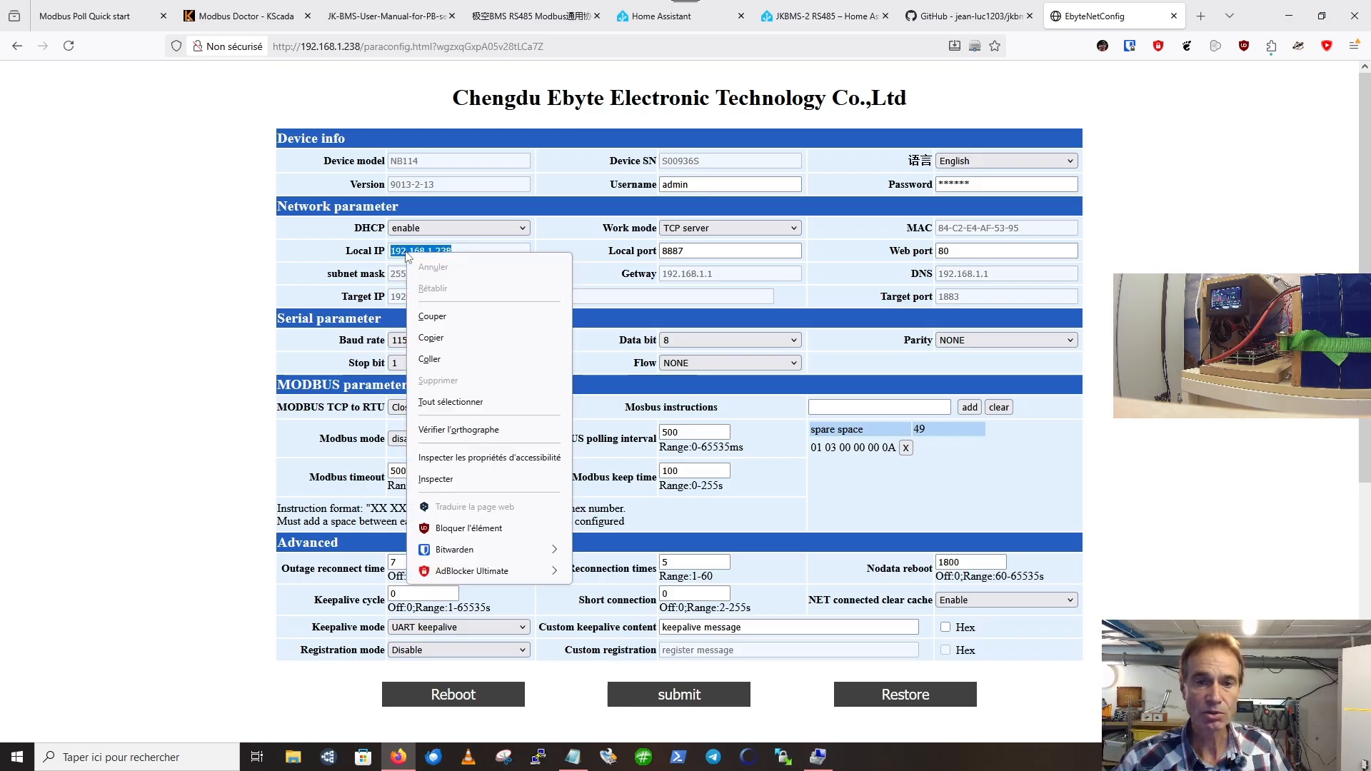
pyautogui.click(437, 340)
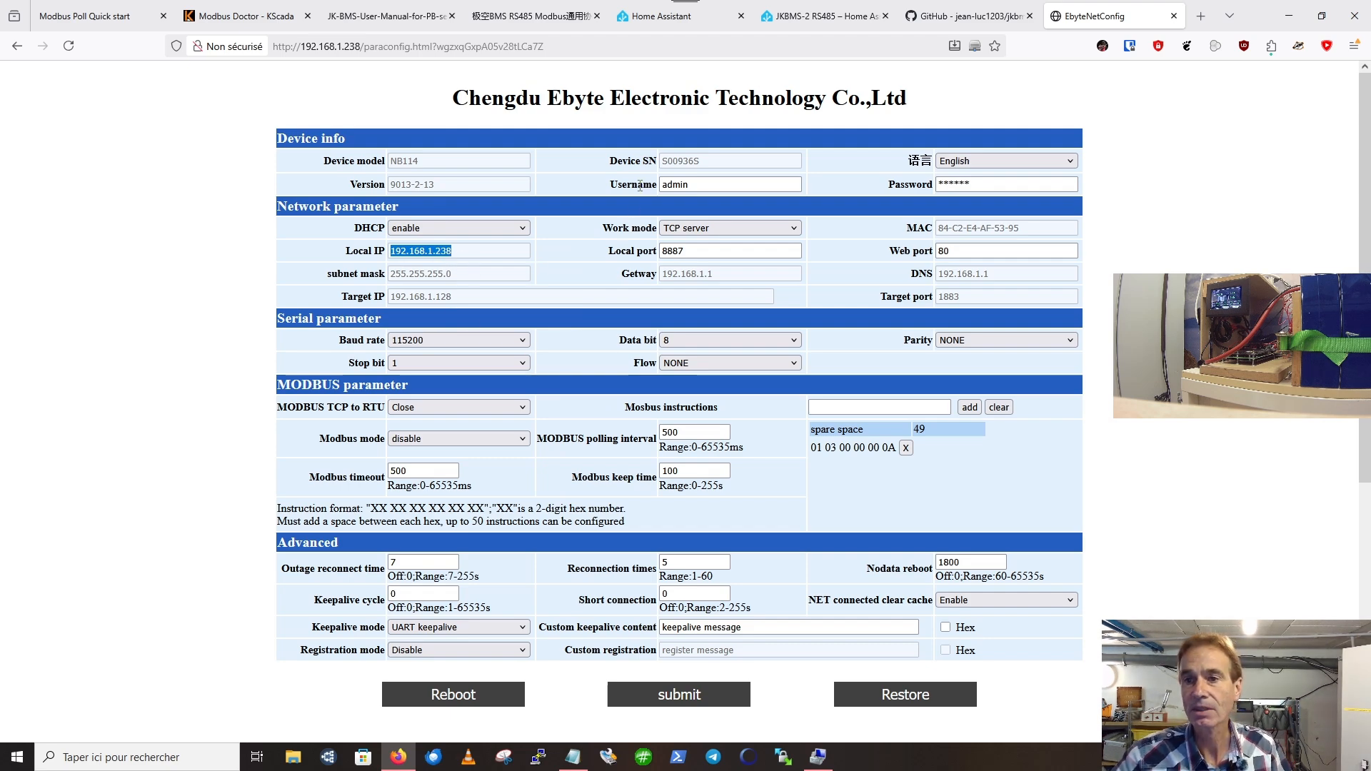
# Step: Switch to Modbus Poll, start a new connection, postpone registration, and choose Modbus RTU/ASCII Over TCP/IP as the connection type
pyautogui.click(1289, 16)
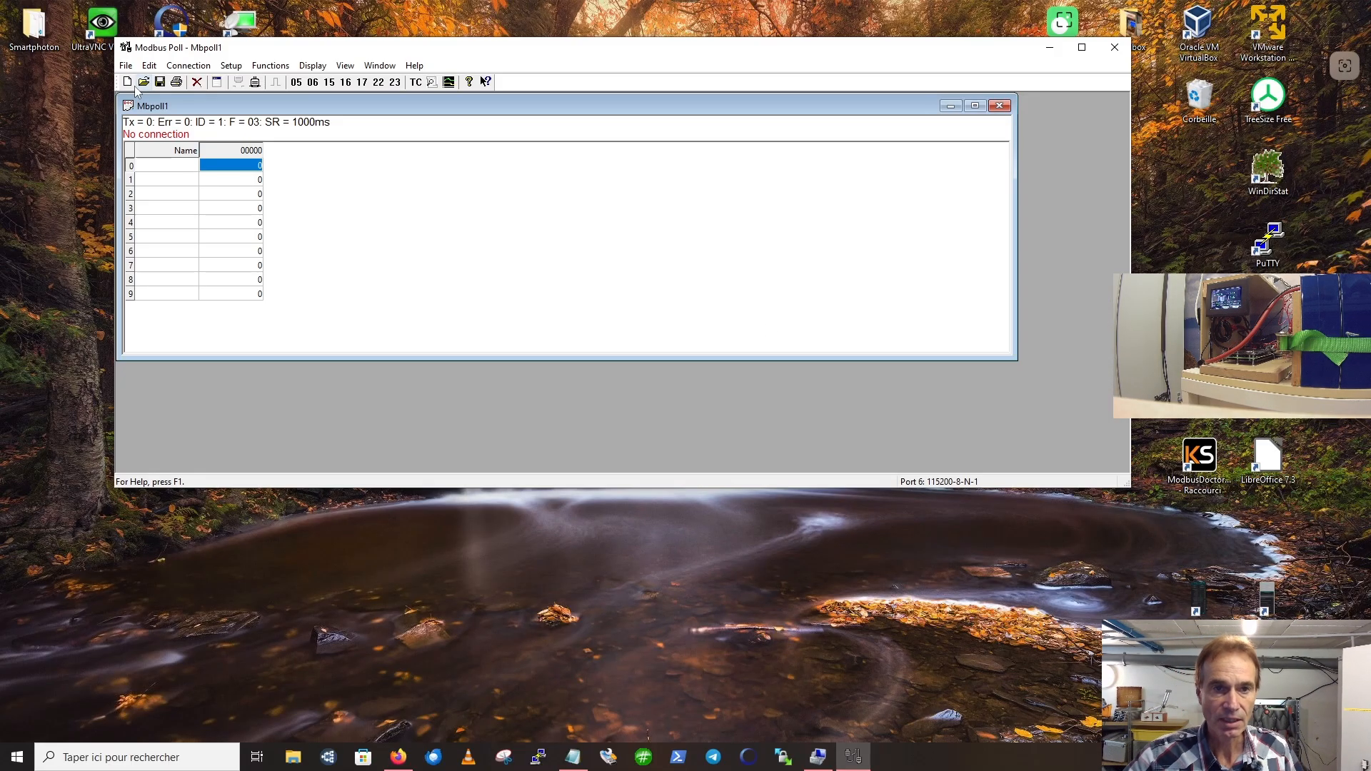
pyautogui.click(178, 69)
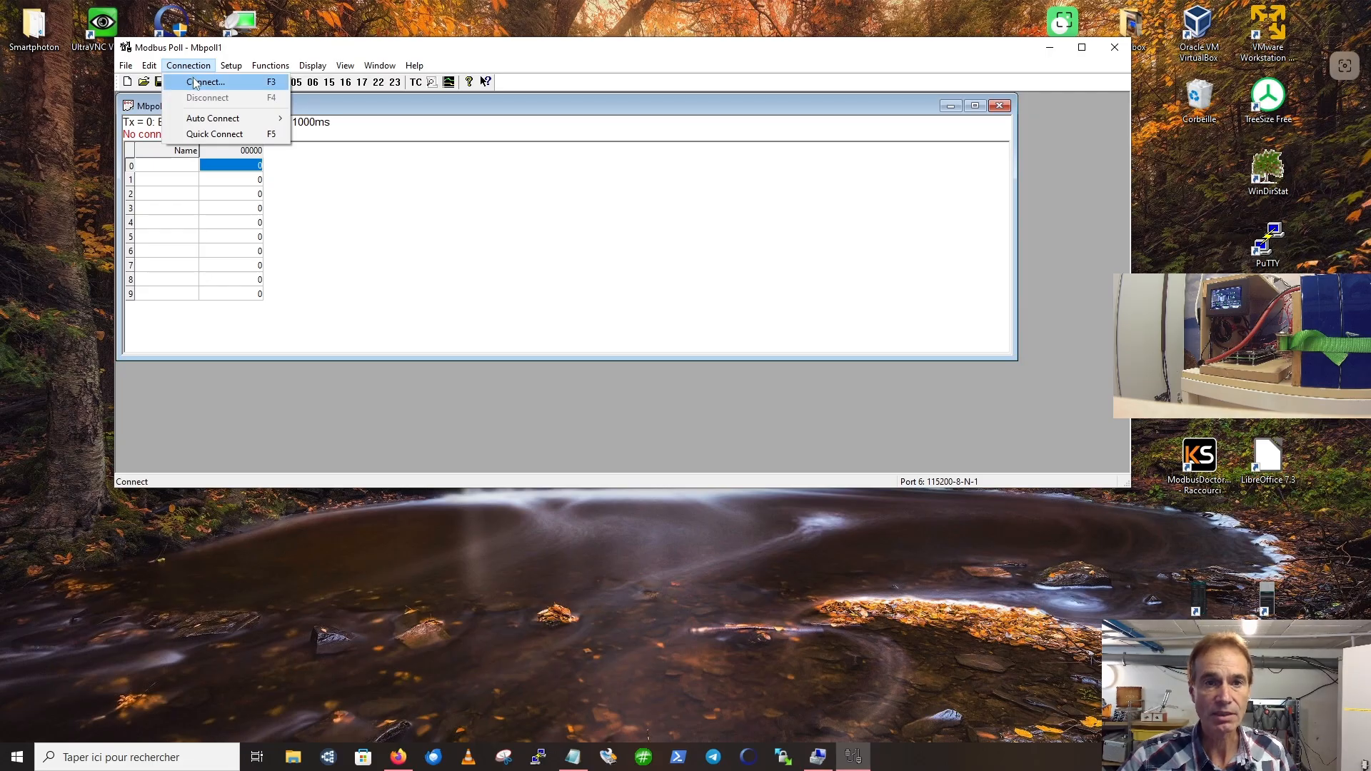
pyautogui.click(196, 84)
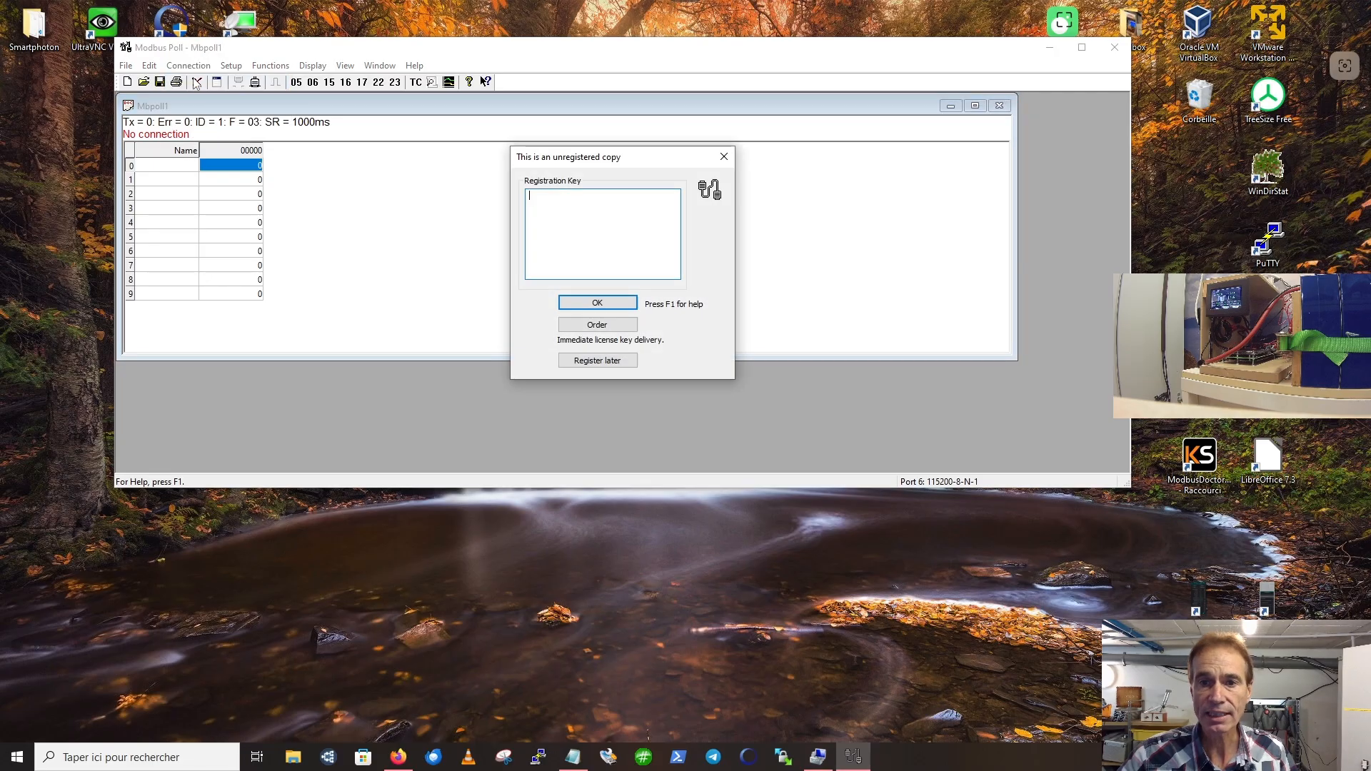
pyautogui.click(602, 372)
pyautogui.click(675, 303)
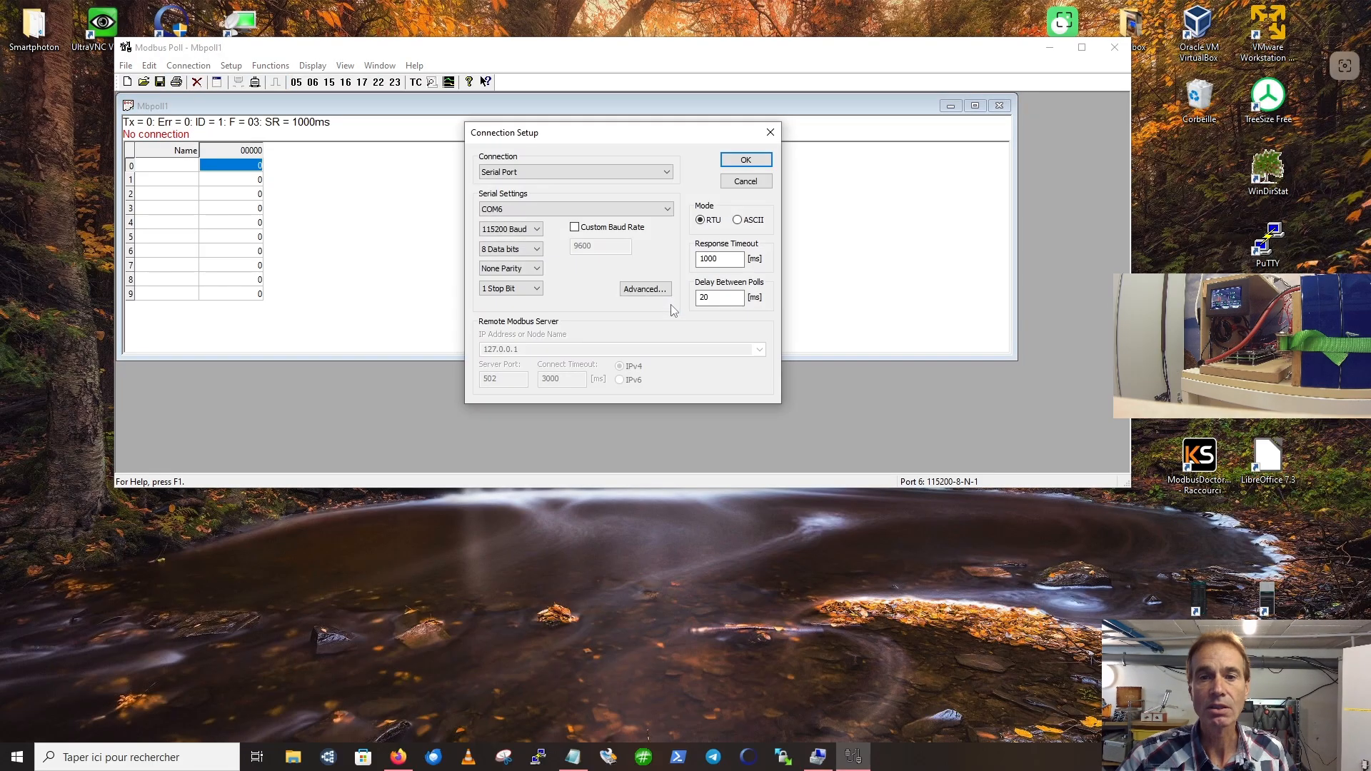
pyautogui.click(522, 174)
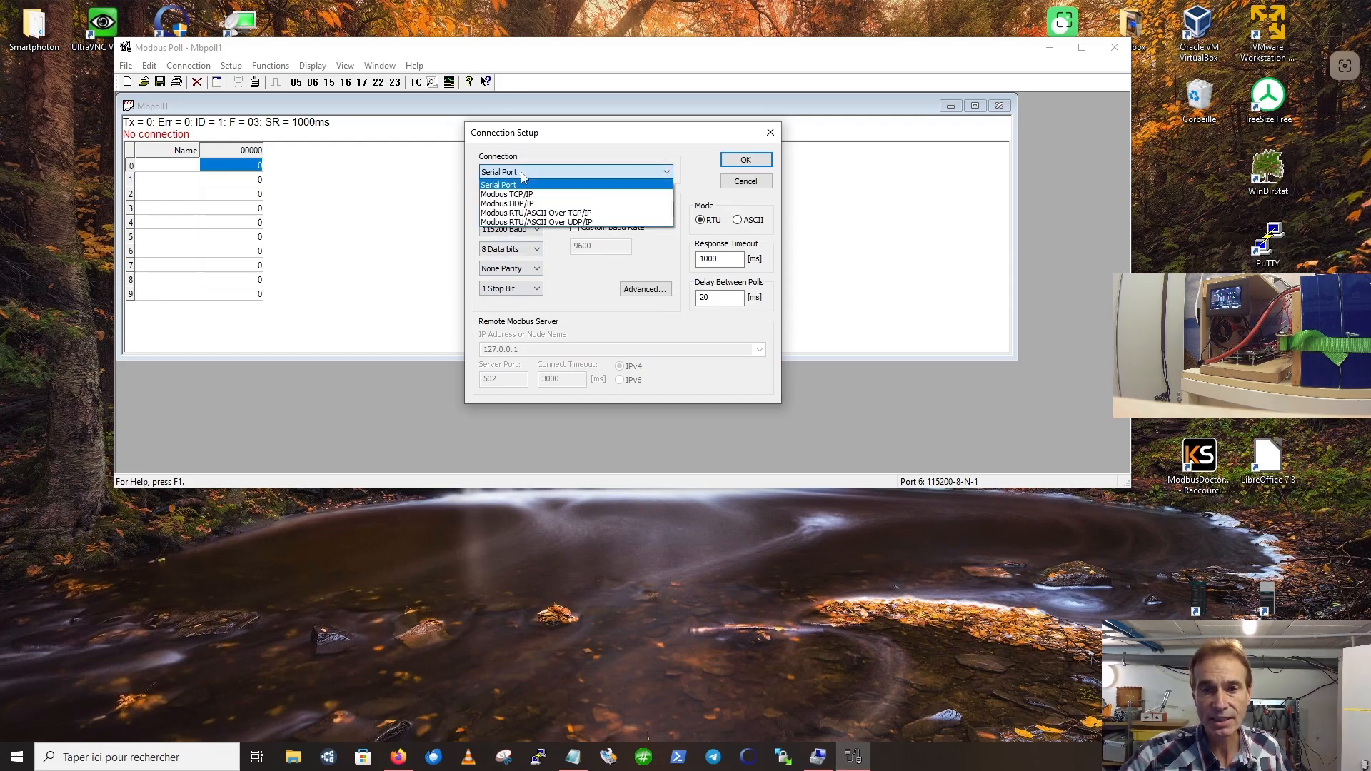
pyautogui.click(534, 213)
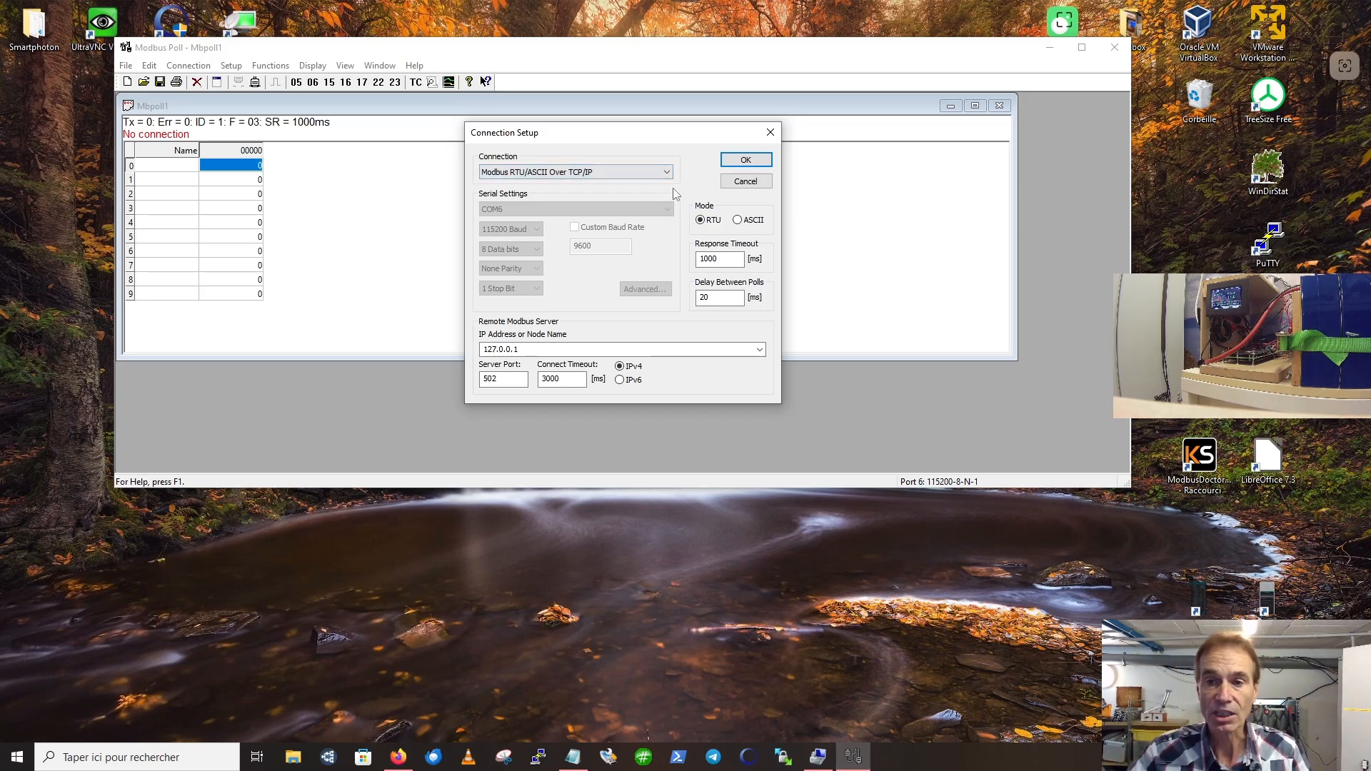
# Step: Set the remote Modbus server's IP address to 192.168.1.238 and its port to 8887, and connect
pyautogui.doubleClick(543, 350)
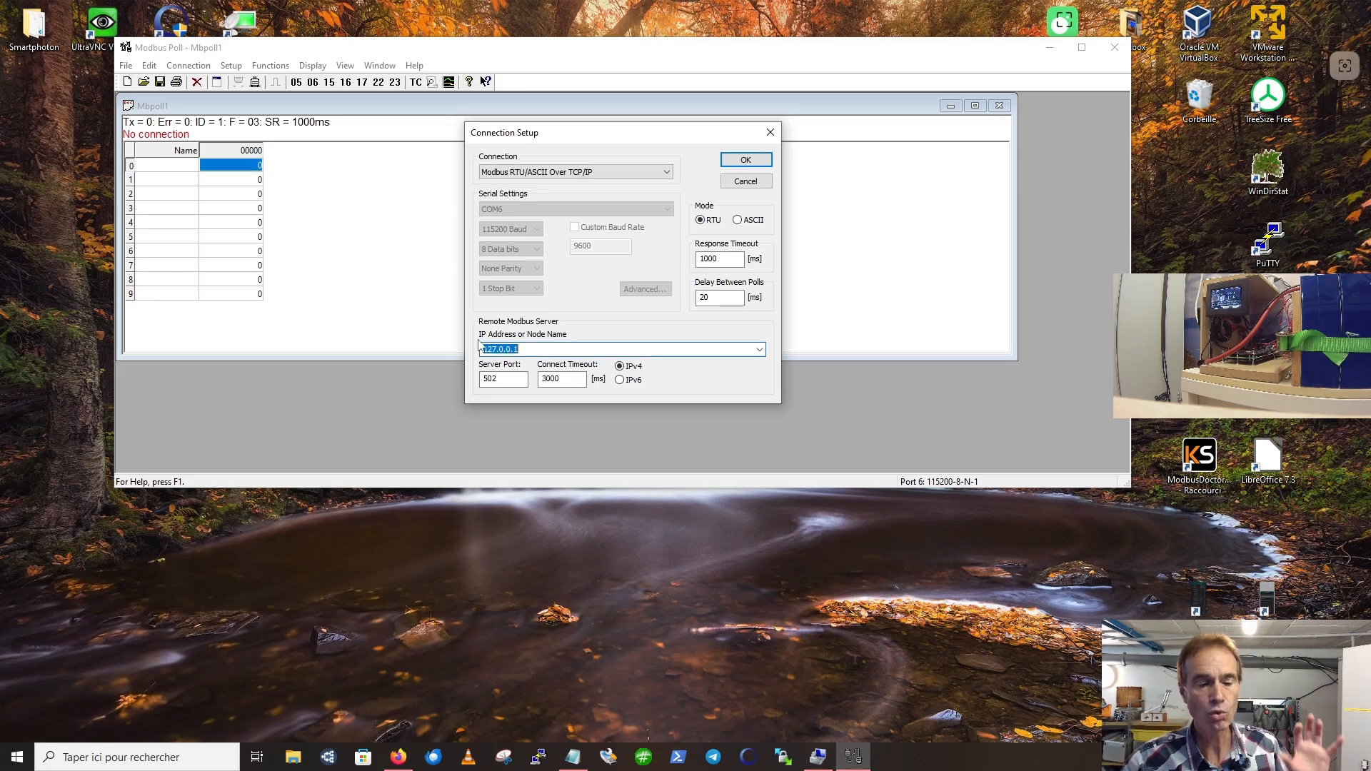
pyautogui.hotkey('ctrl', 'v')
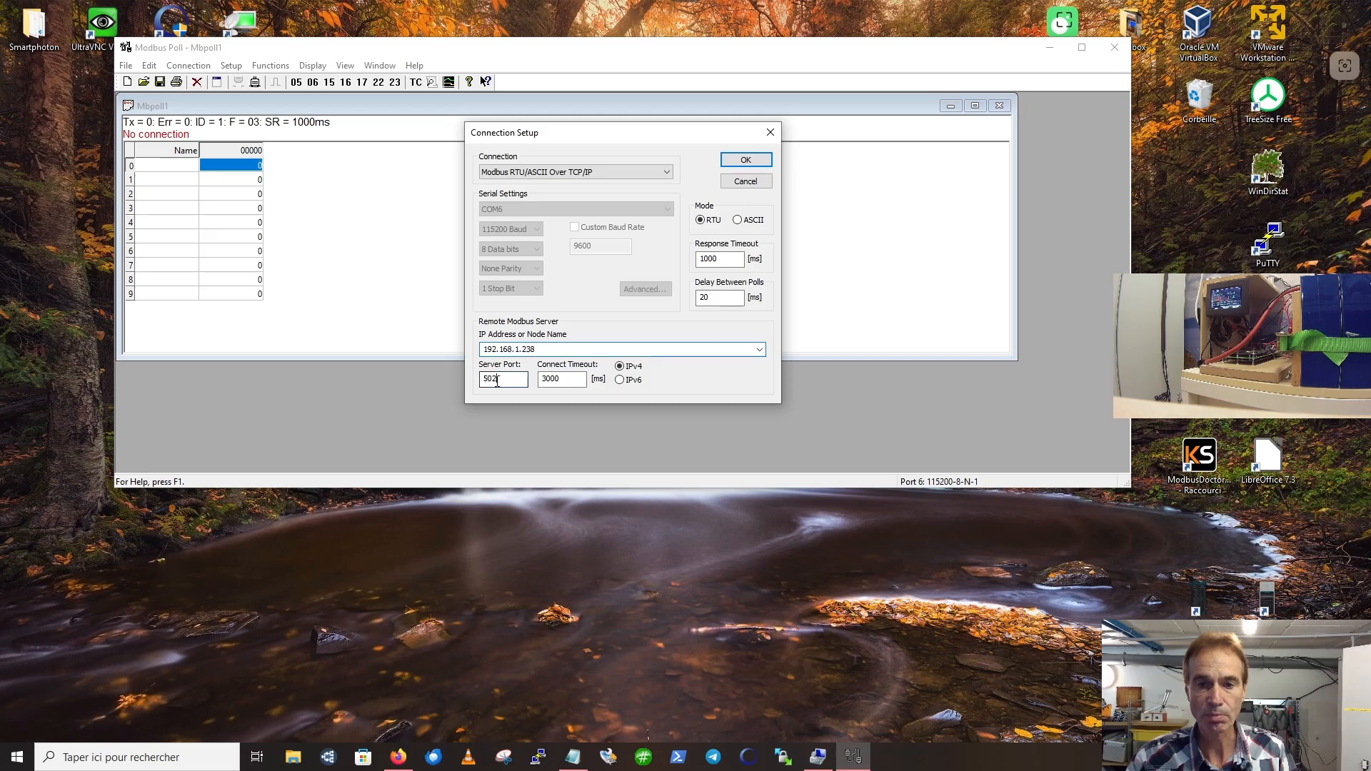
pyautogui.moveTo(502, 380); pyautogui.dragTo(469, 382)
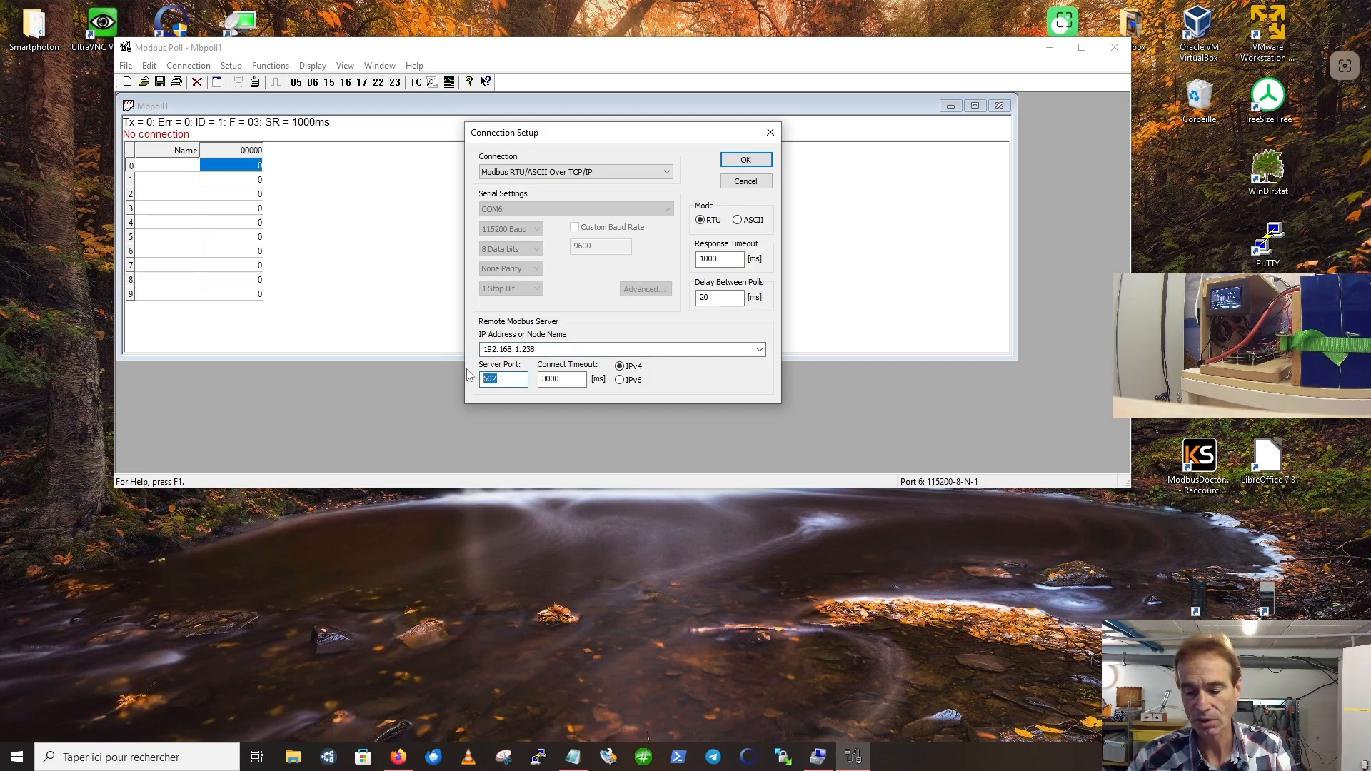
pyautogui.write('888')
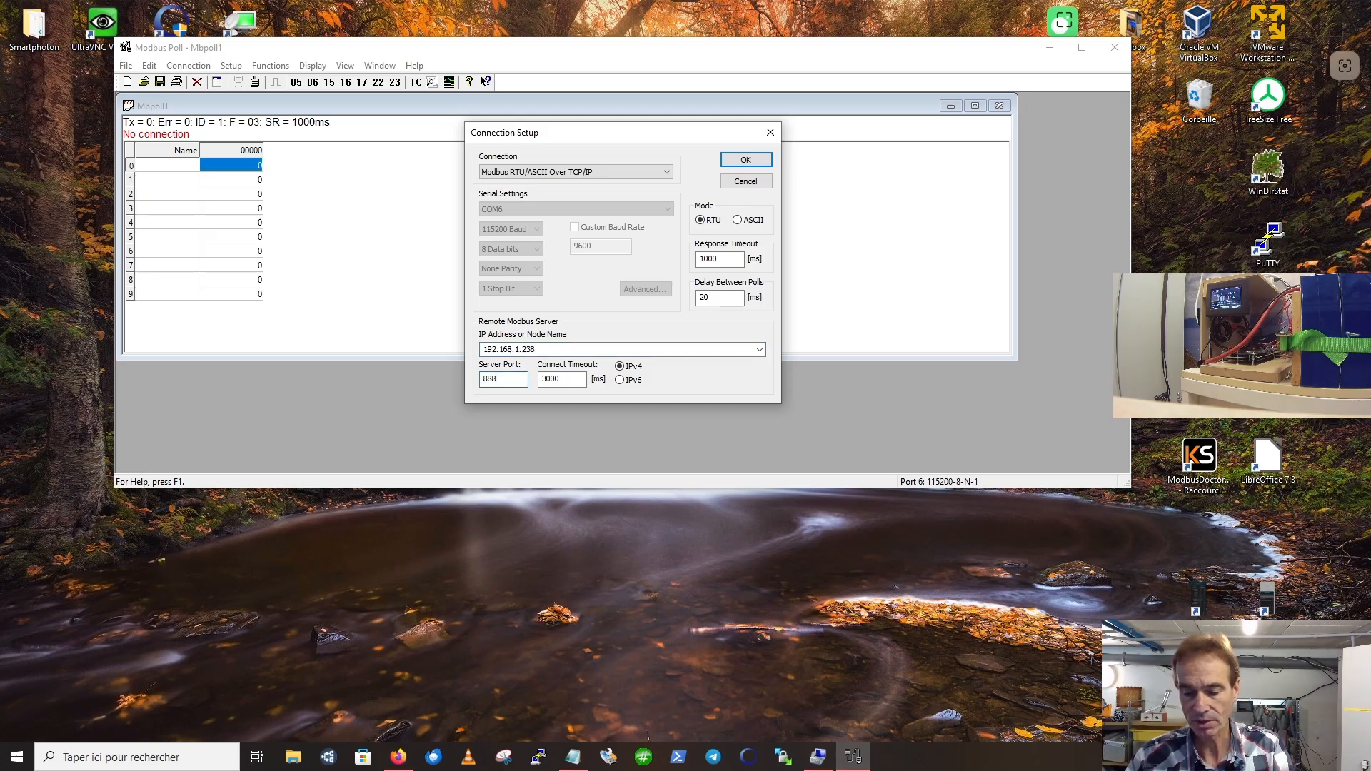
pyautogui.write('7')
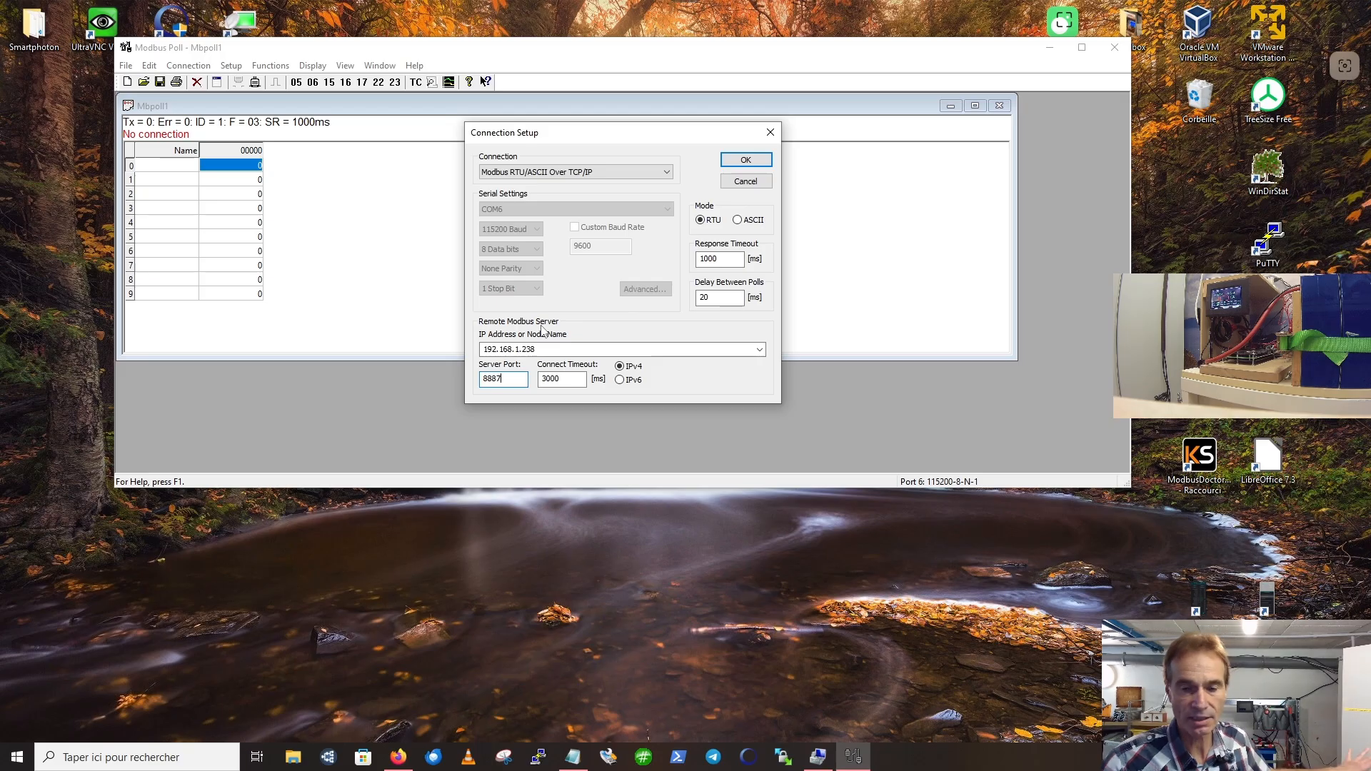
pyautogui.click(736, 163)
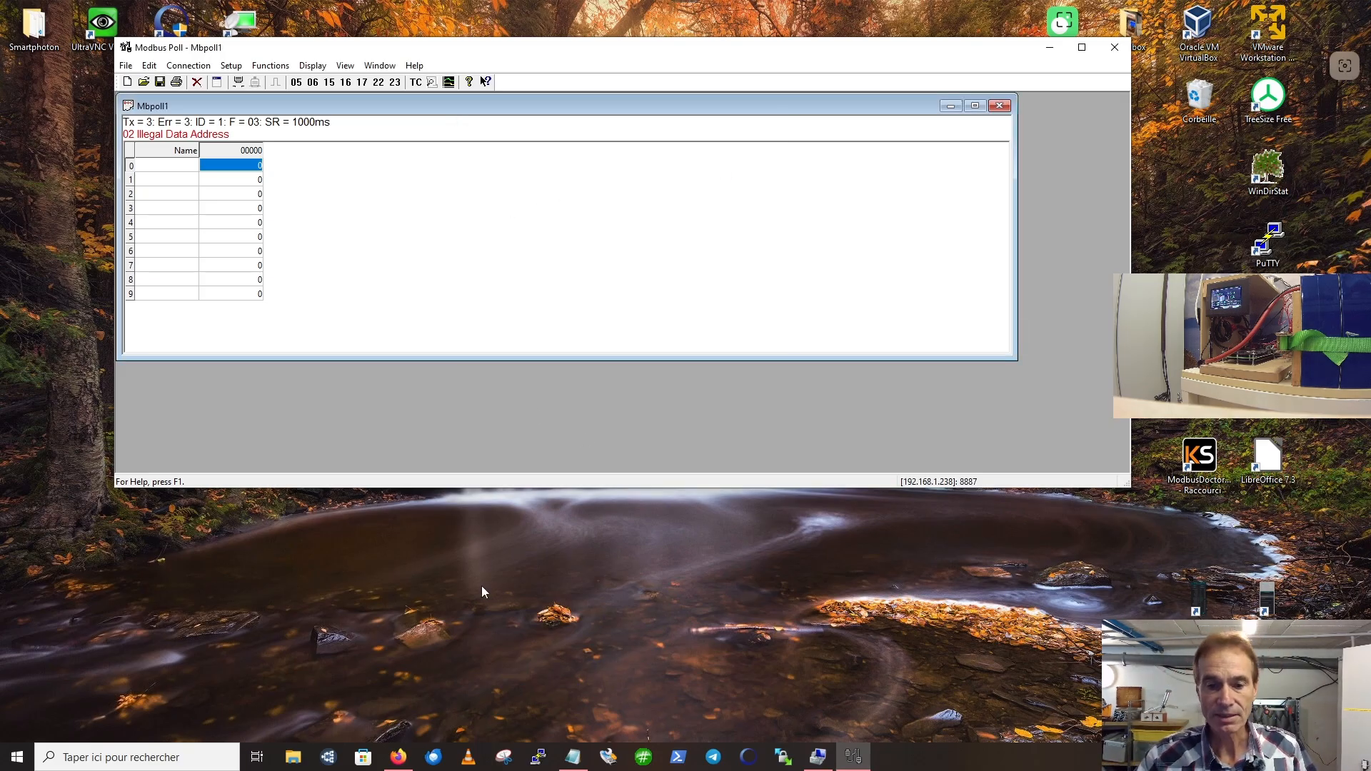
# Step: Switch to the Notepad note and copy the register name SOCStateOfcharge
pyautogui.moveTo(402, 762)
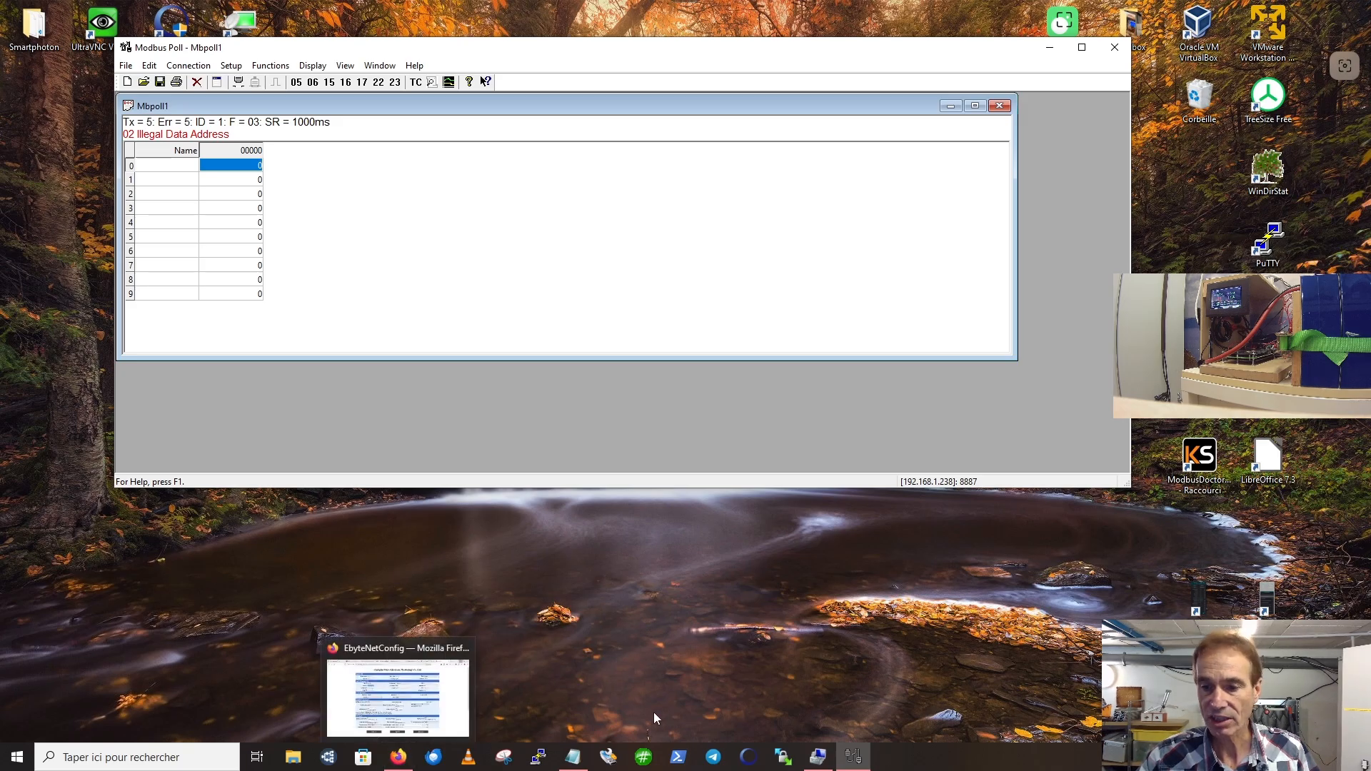
pyautogui.click(573, 759)
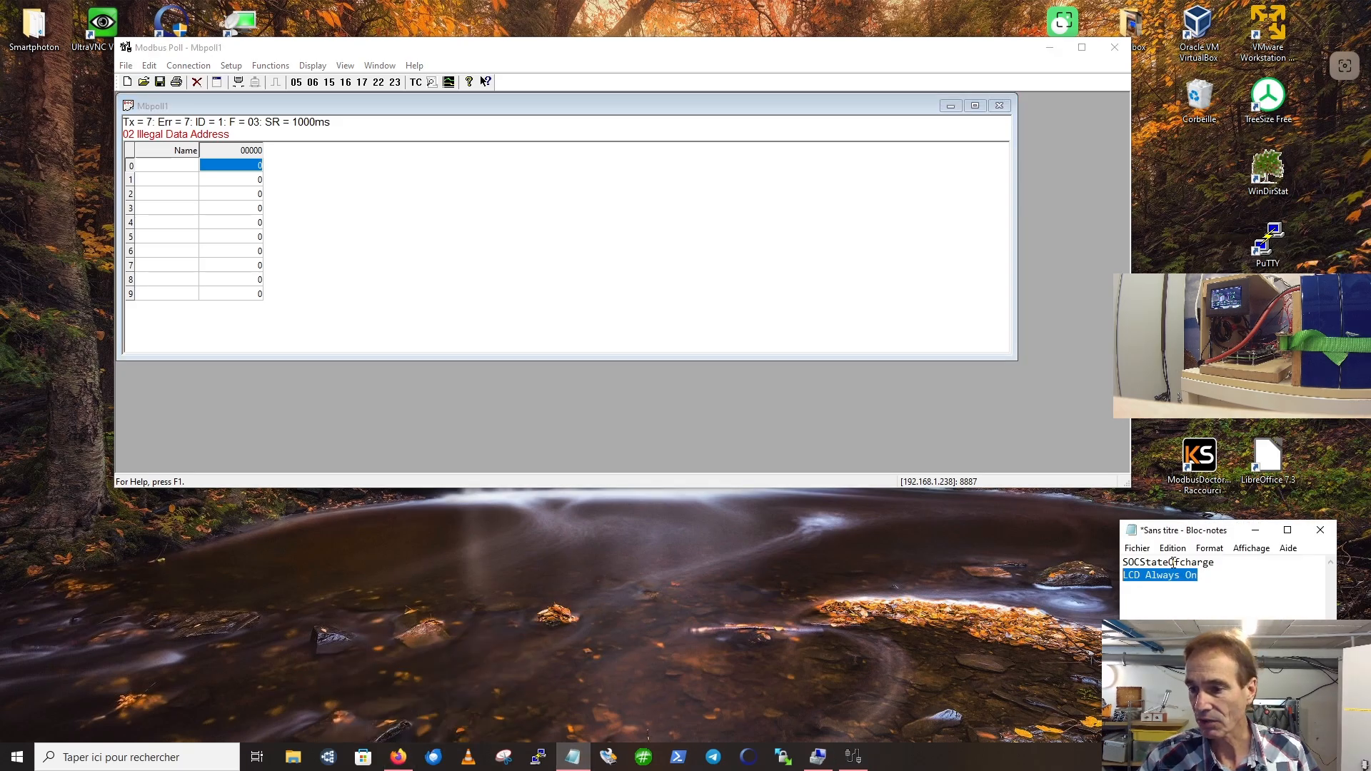
pyautogui.moveTo(1215, 563); pyautogui.dragTo(1125, 563)
pyautogui.hotkey('ctrl', 'c')
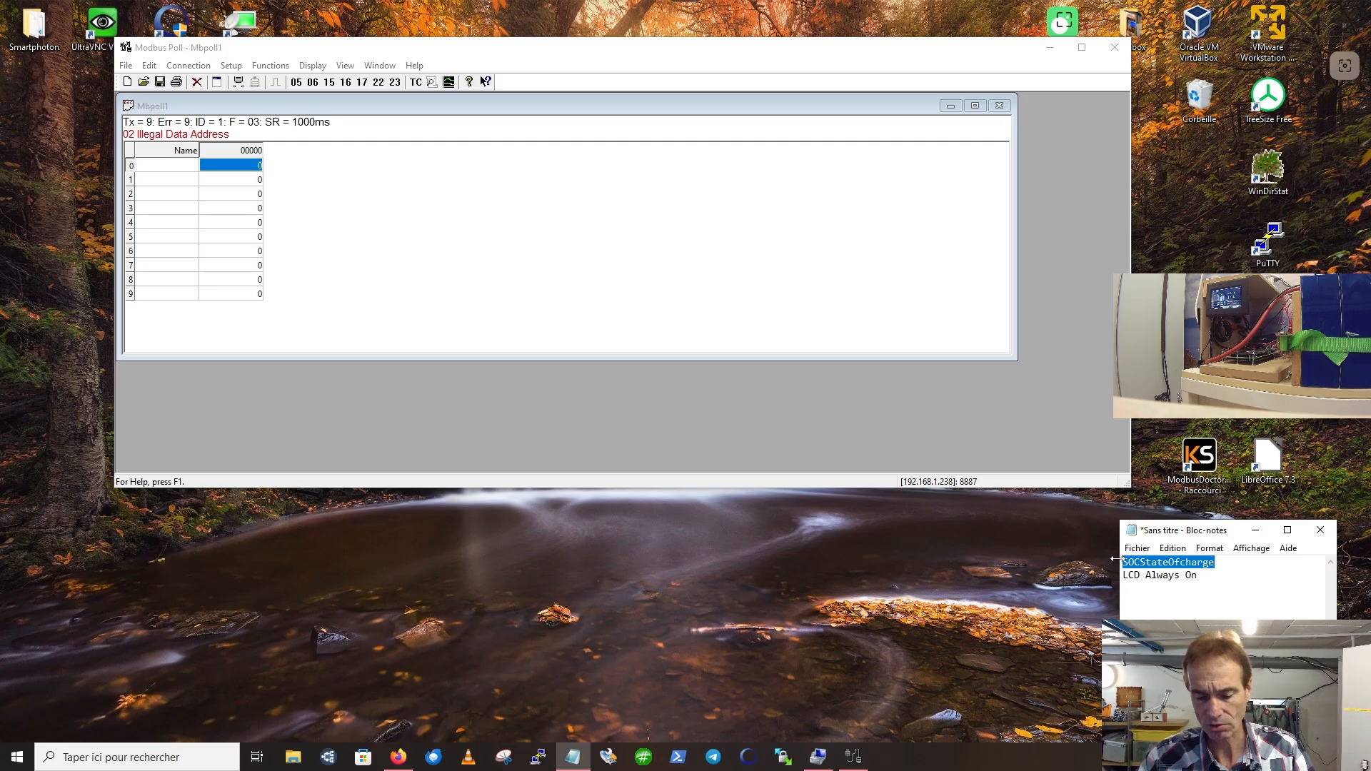
# Step: Switch to Firefox and search the BMS RS485 Modbus V1.1 PDF for SOCStateOfcharge
pyautogui.click(398, 768)
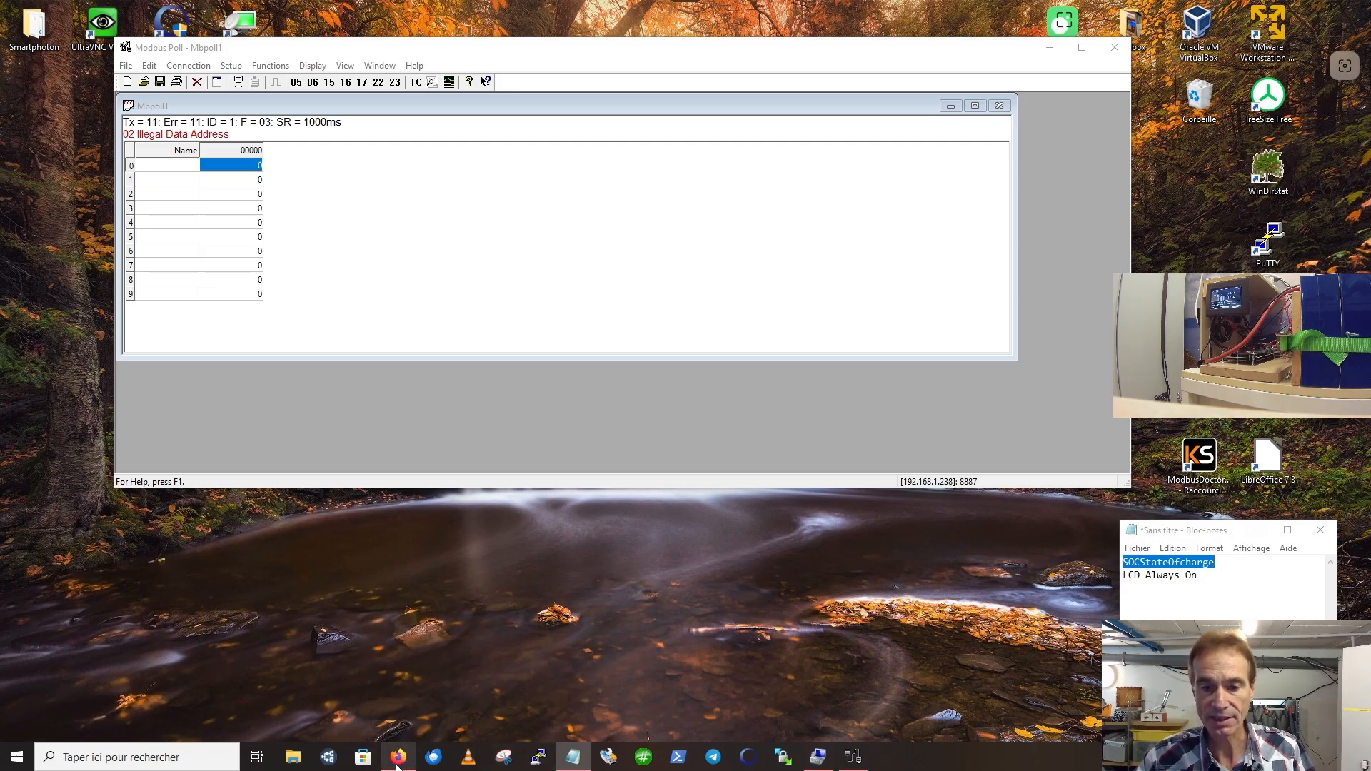
pyautogui.click(533, 16)
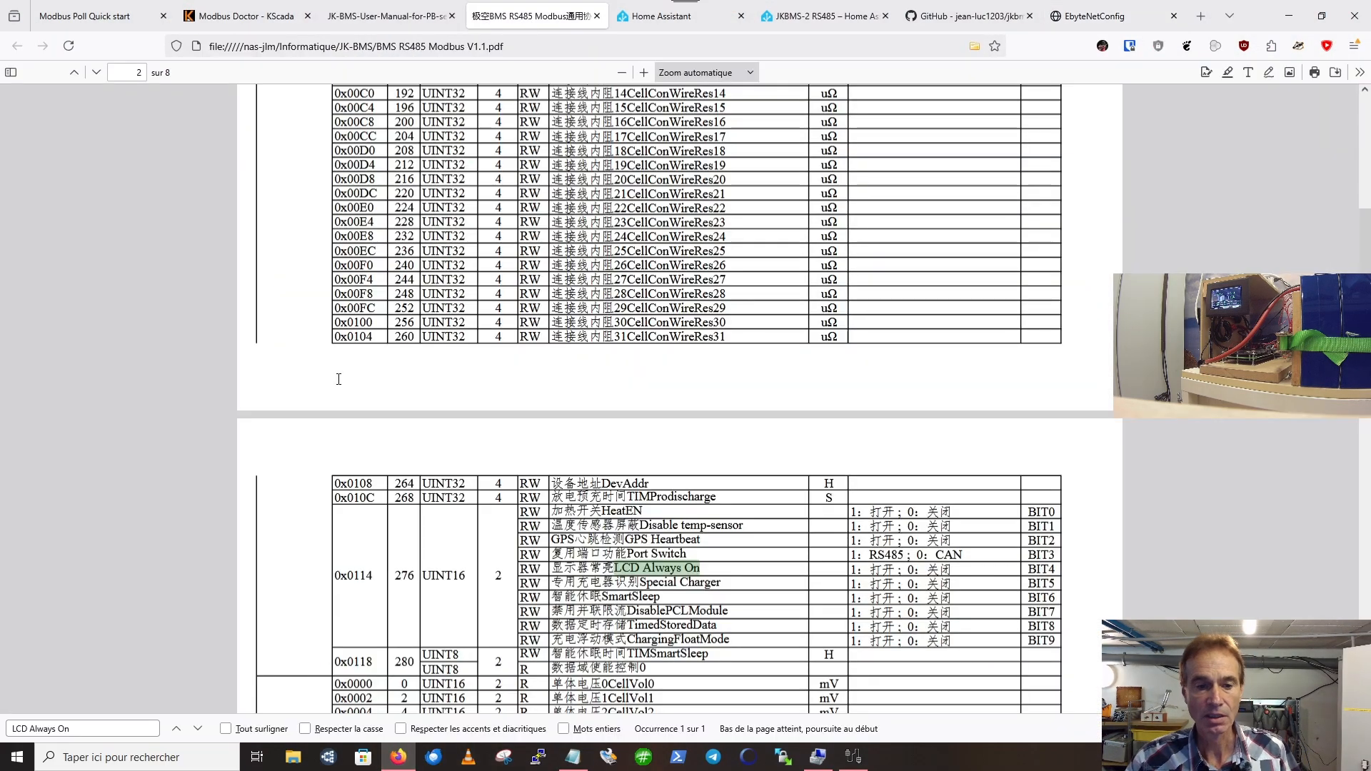
pyautogui.tripleClick(118, 729)
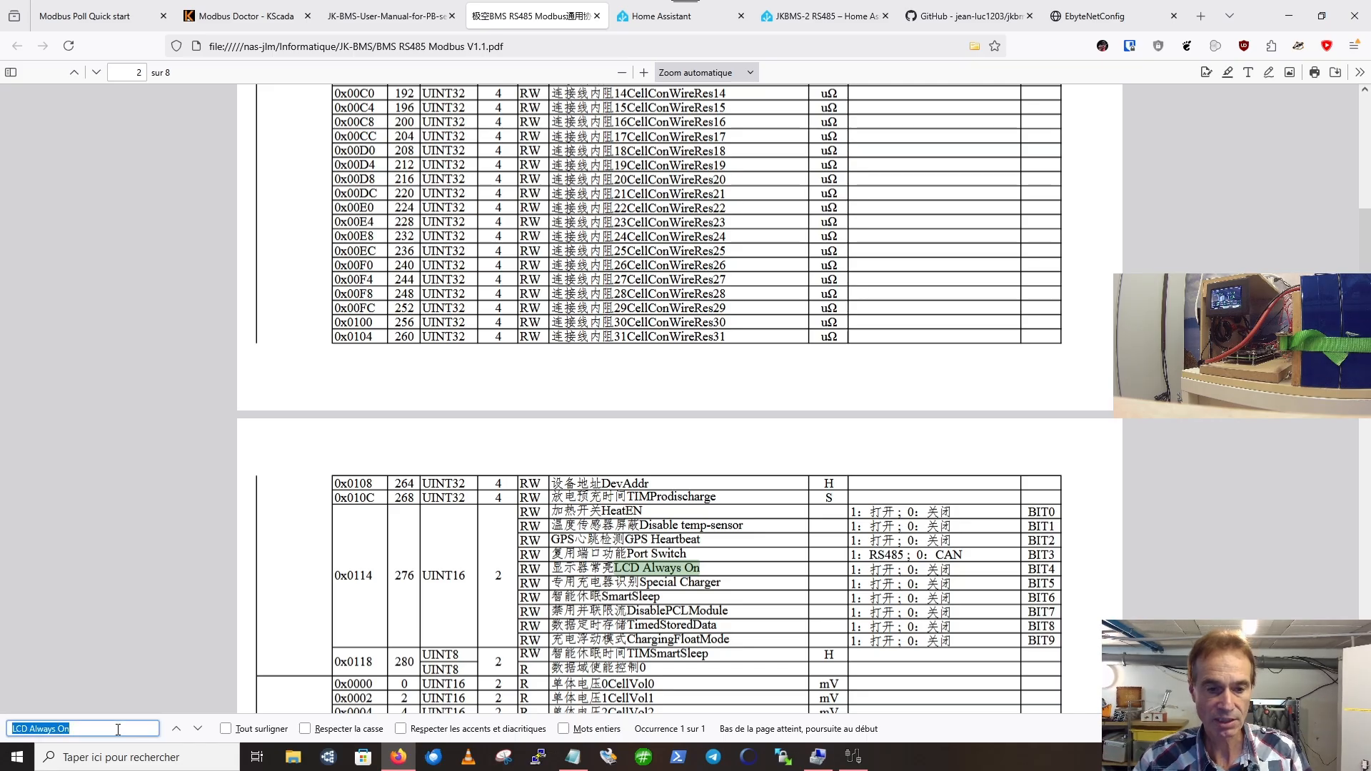
pyautogui.hotkey('ctrl', 'v')
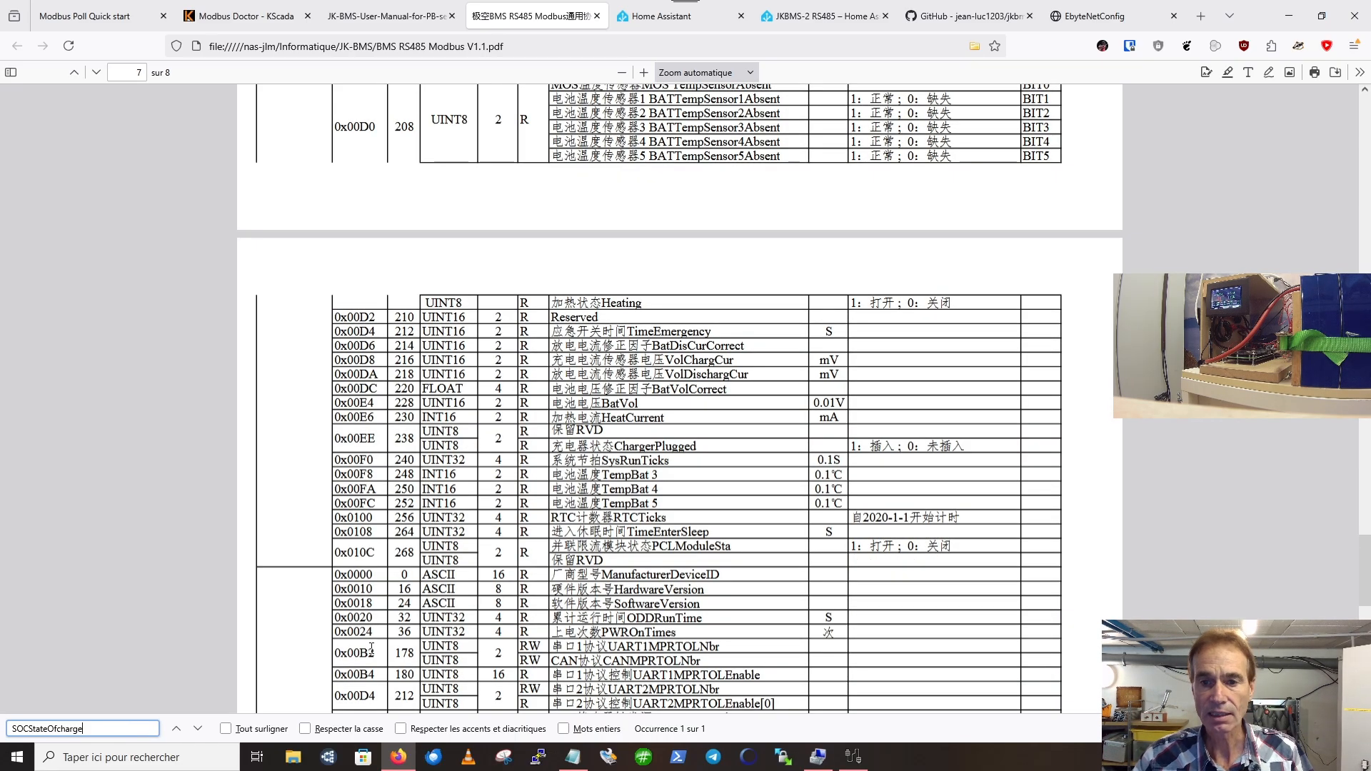
# Step: Look up the base address of the SOCStateOfcharge register block and highlight that register's hexadecimal offset
pyautogui.scroll(6, 400, 629)
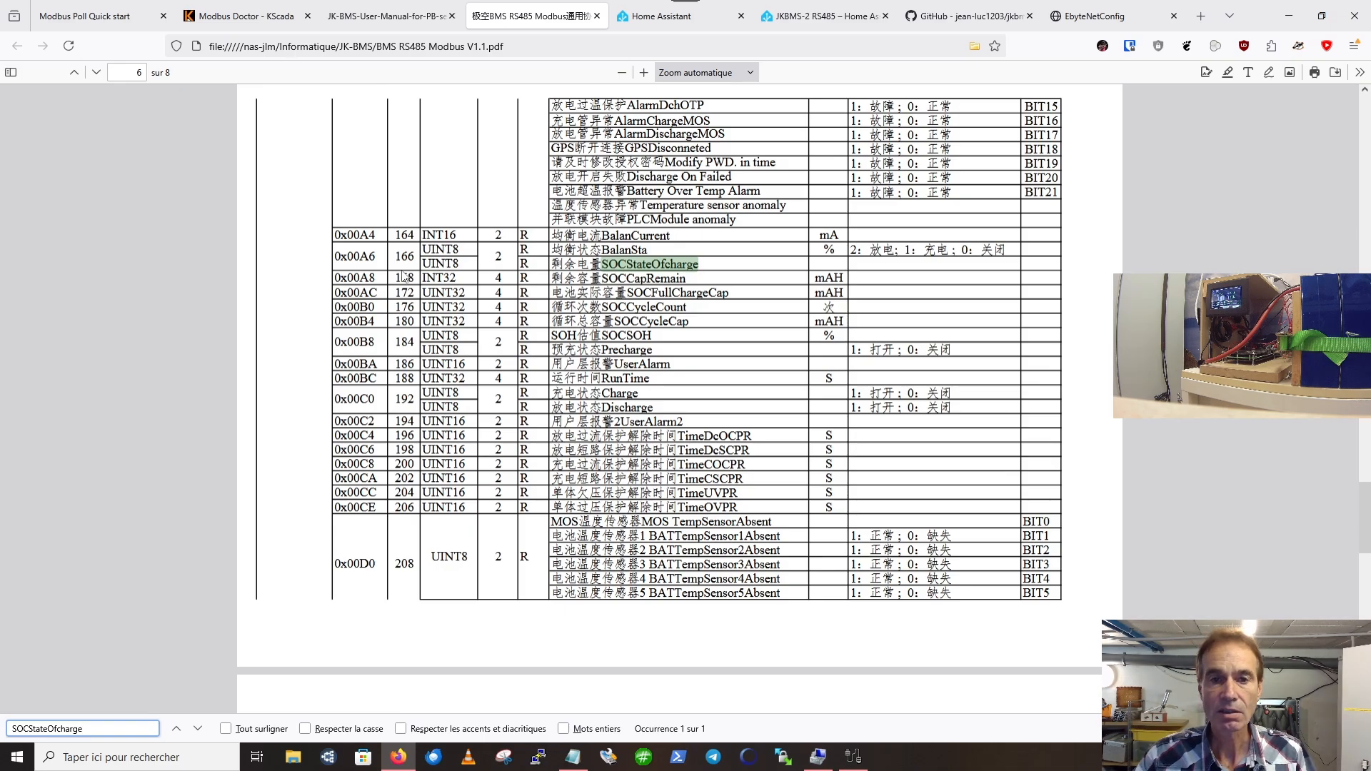
pyautogui.scroll(7, 344, 253)
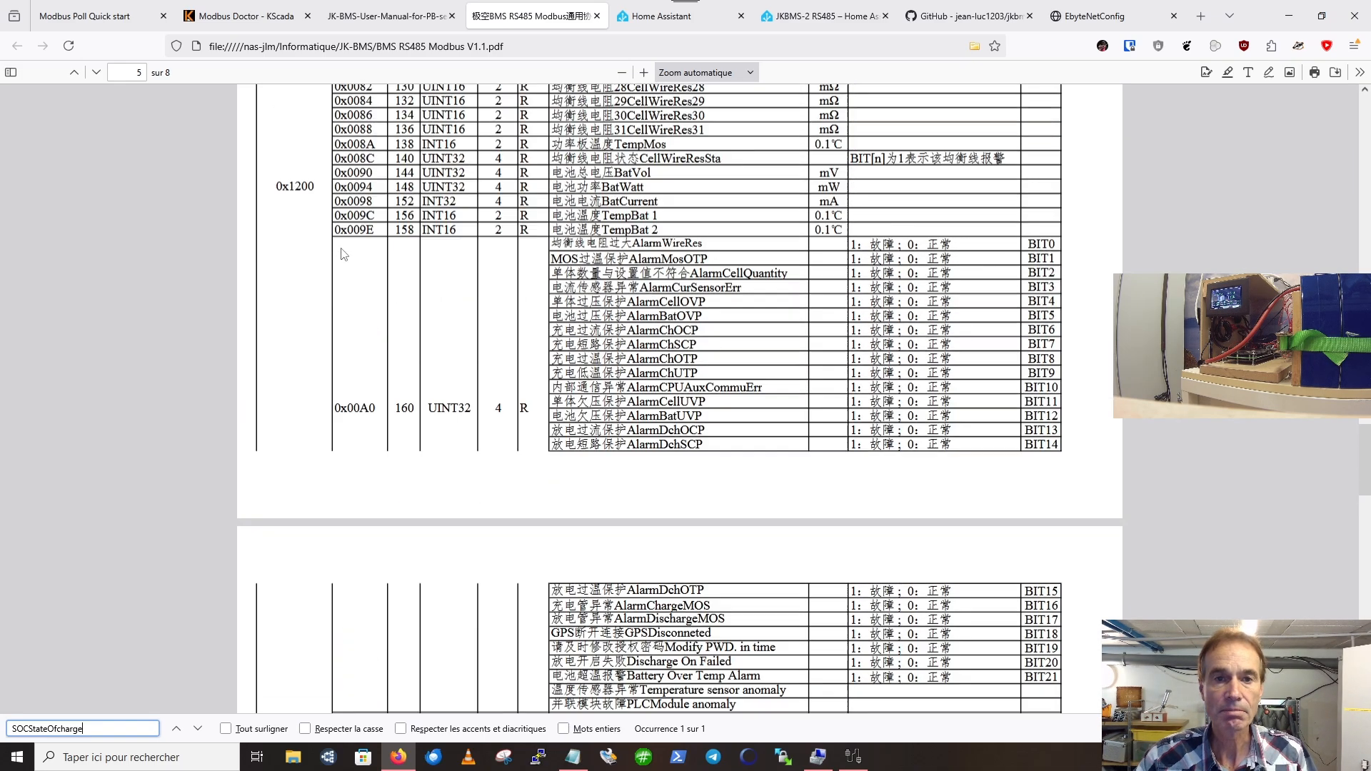
pyautogui.scroll(-3, 336, 271)
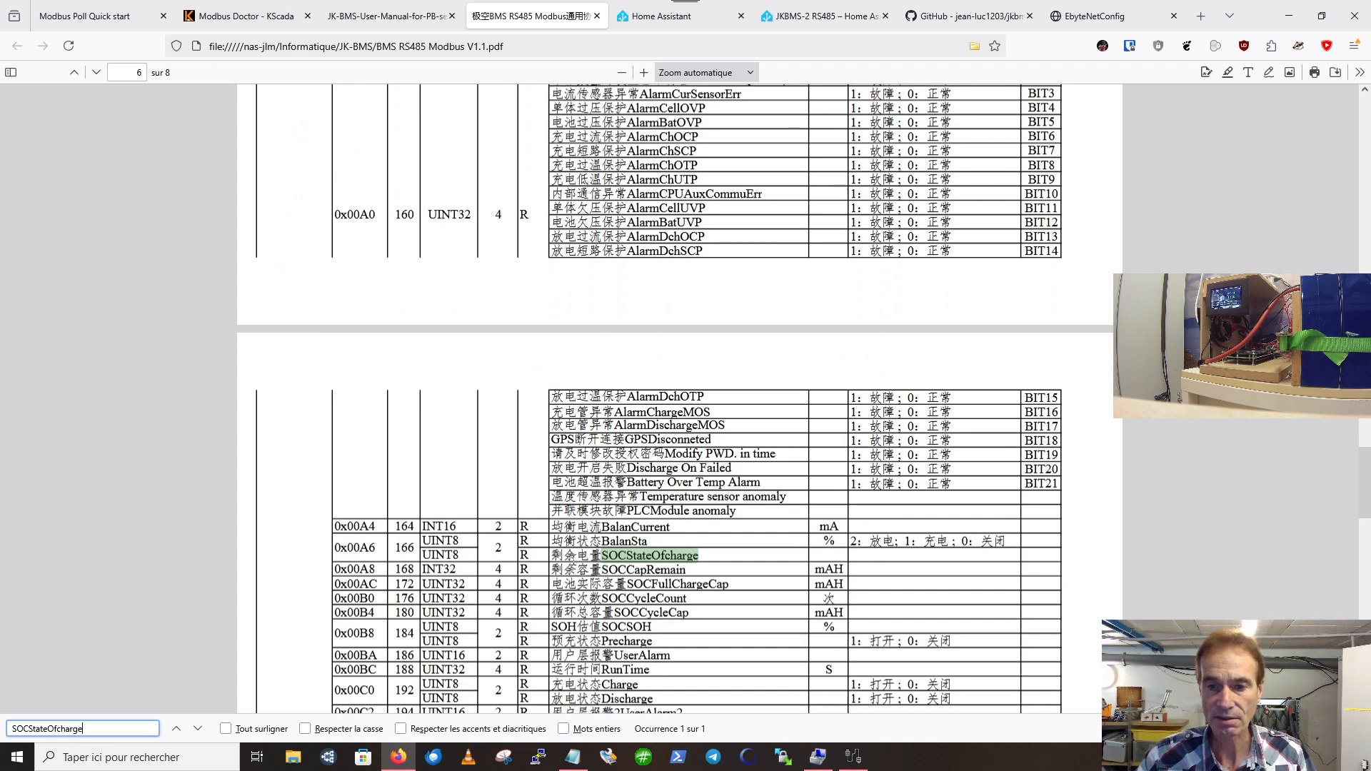
pyautogui.moveTo(370, 552); pyautogui.dragTo(360, 548)
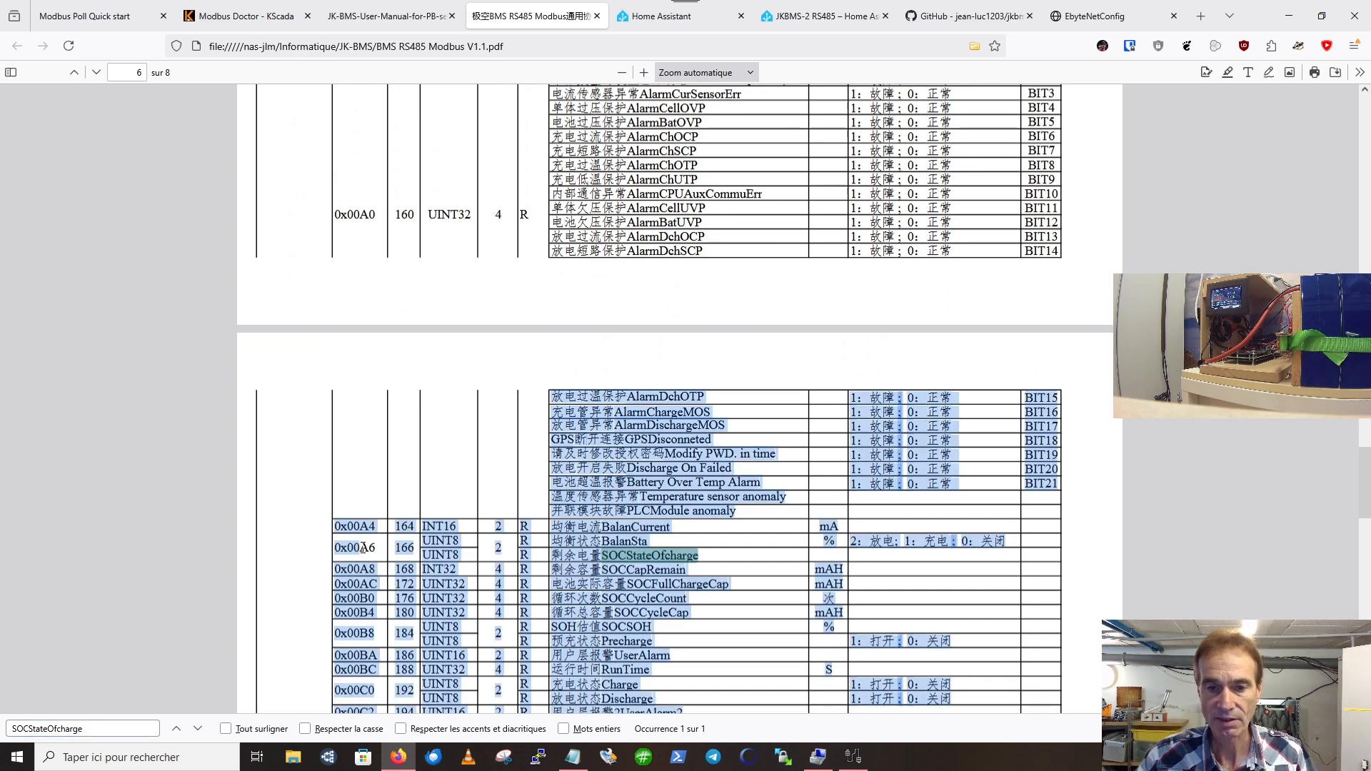
pyautogui.doubleClick(363, 548)
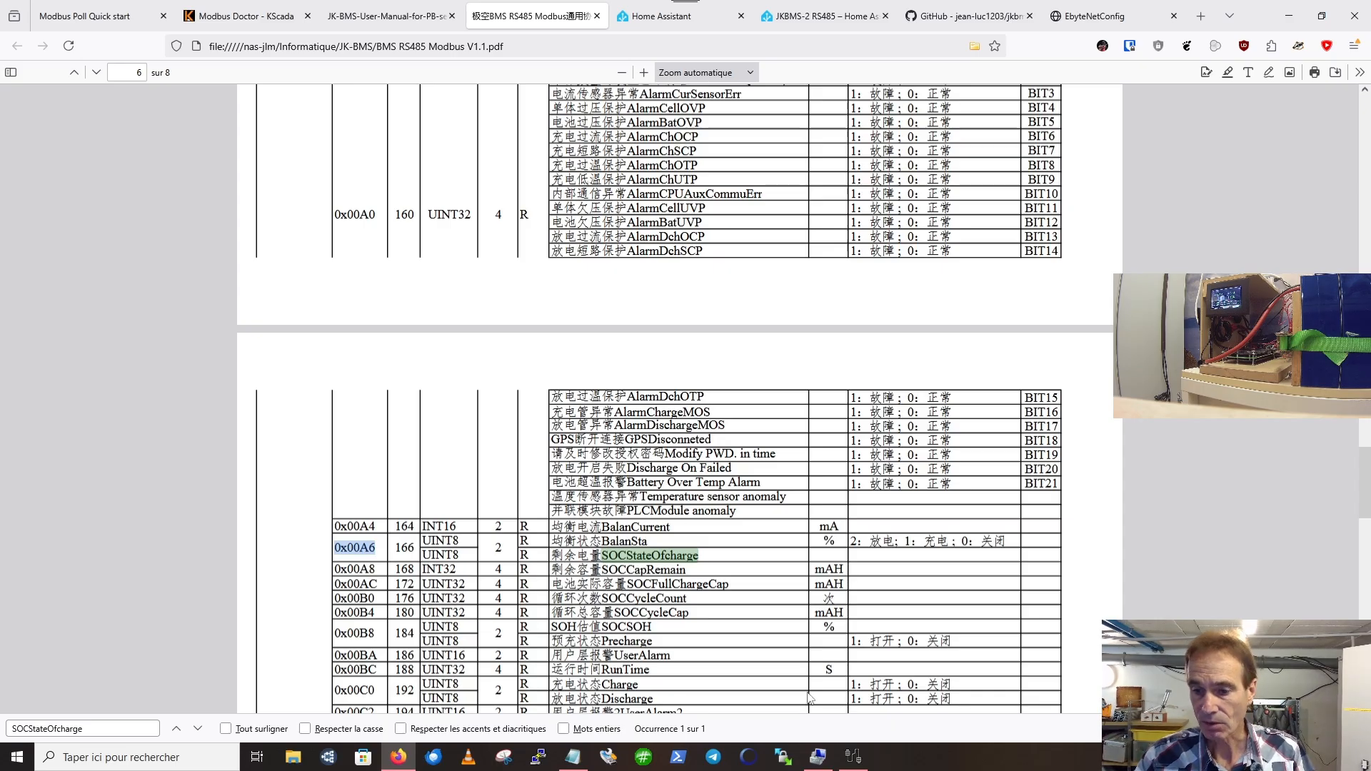
# Step: Switch to Modbus Poll and set the read/write definition to hexadecimal address mode with address 12A6
pyautogui.click(853, 756)
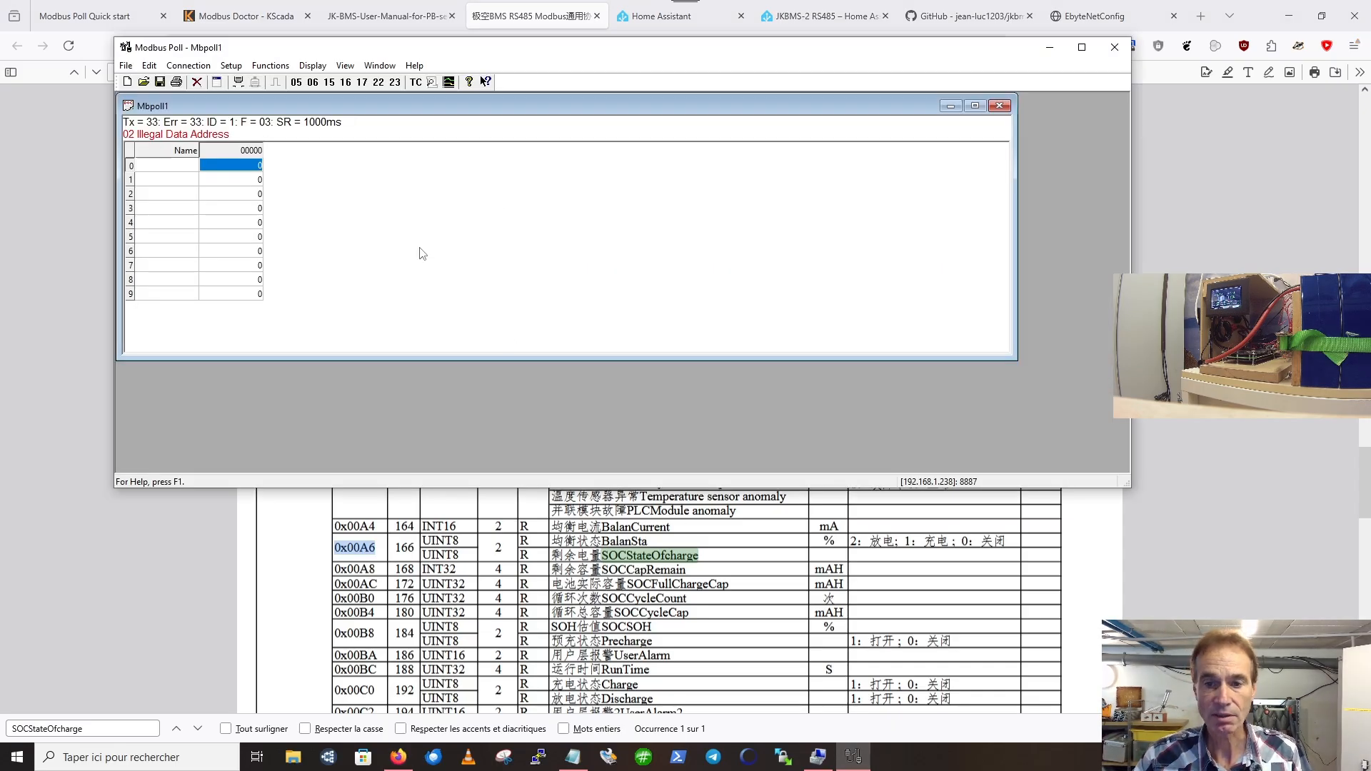
pyautogui.click(1283, 27)
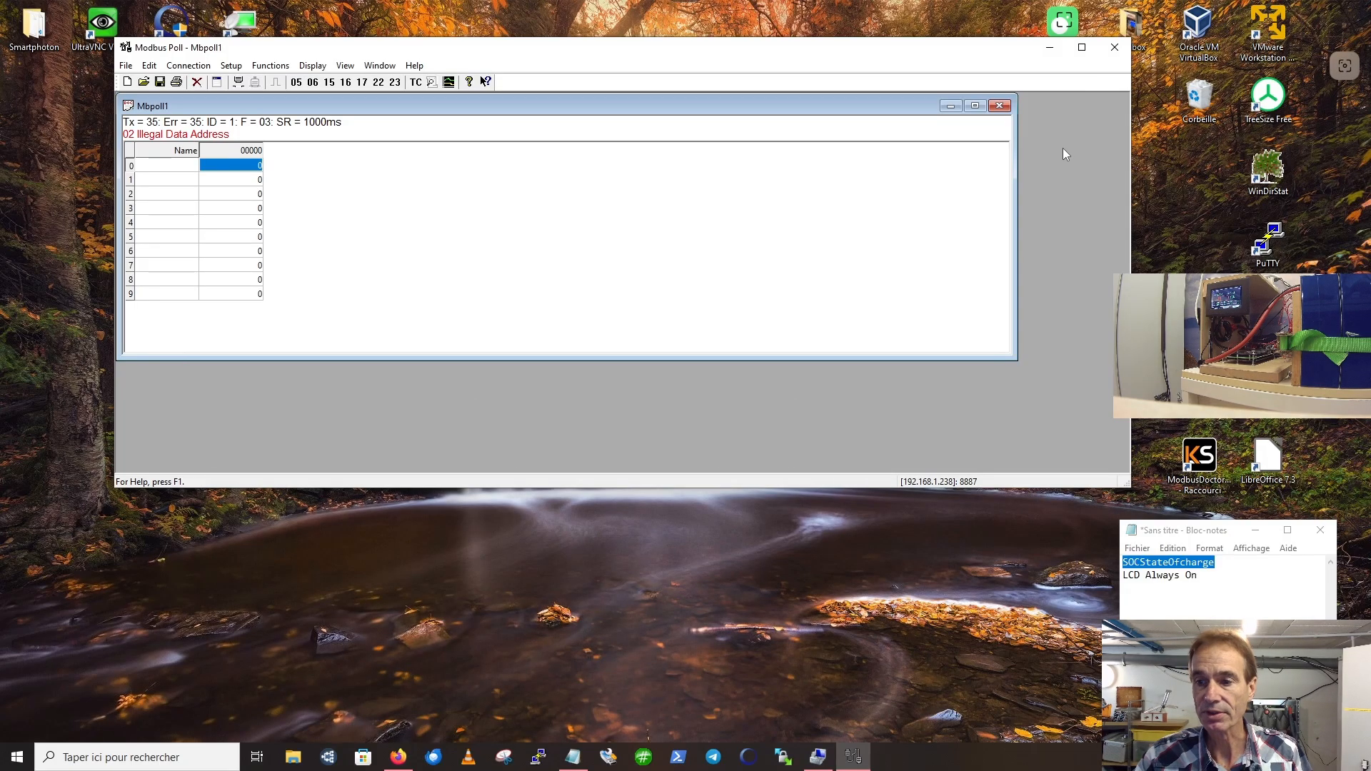
pyautogui.click(233, 66)
pyautogui.click(257, 82)
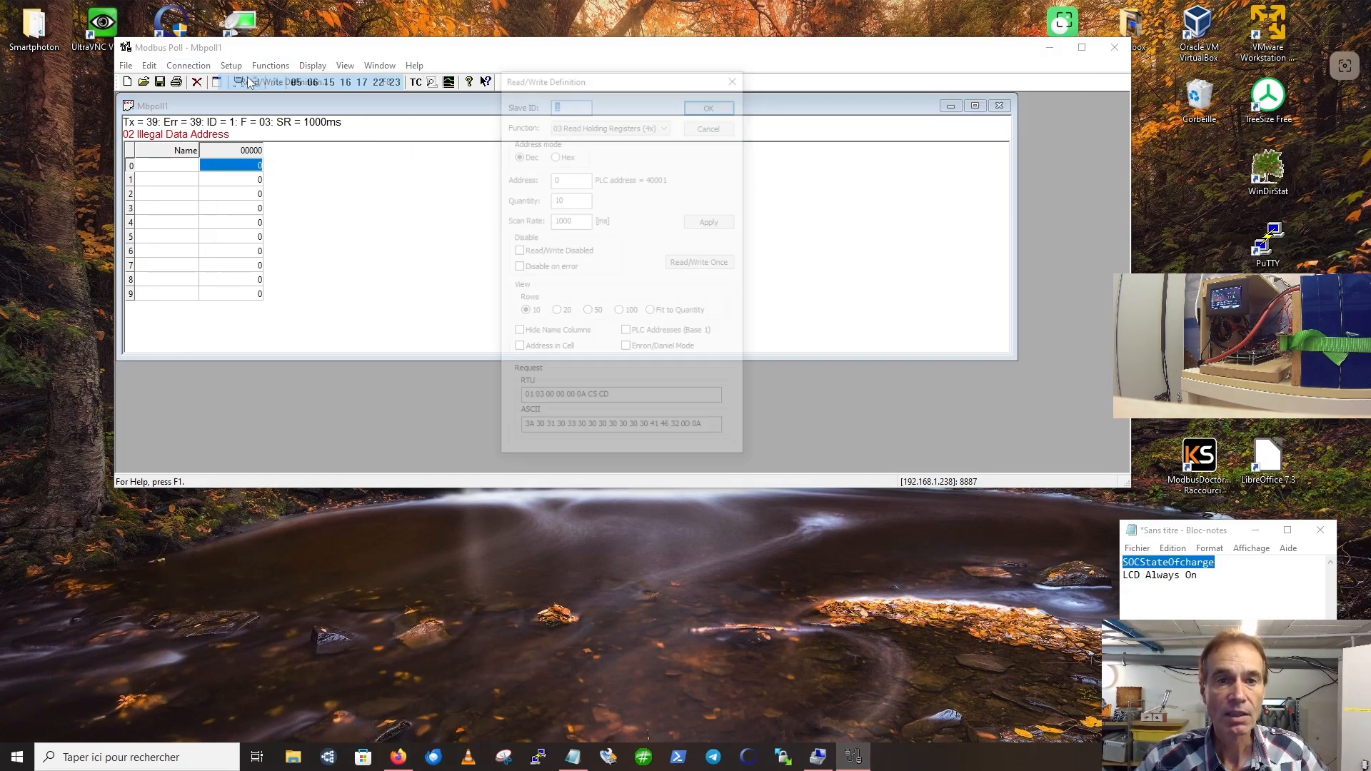
pyautogui.click(554, 154)
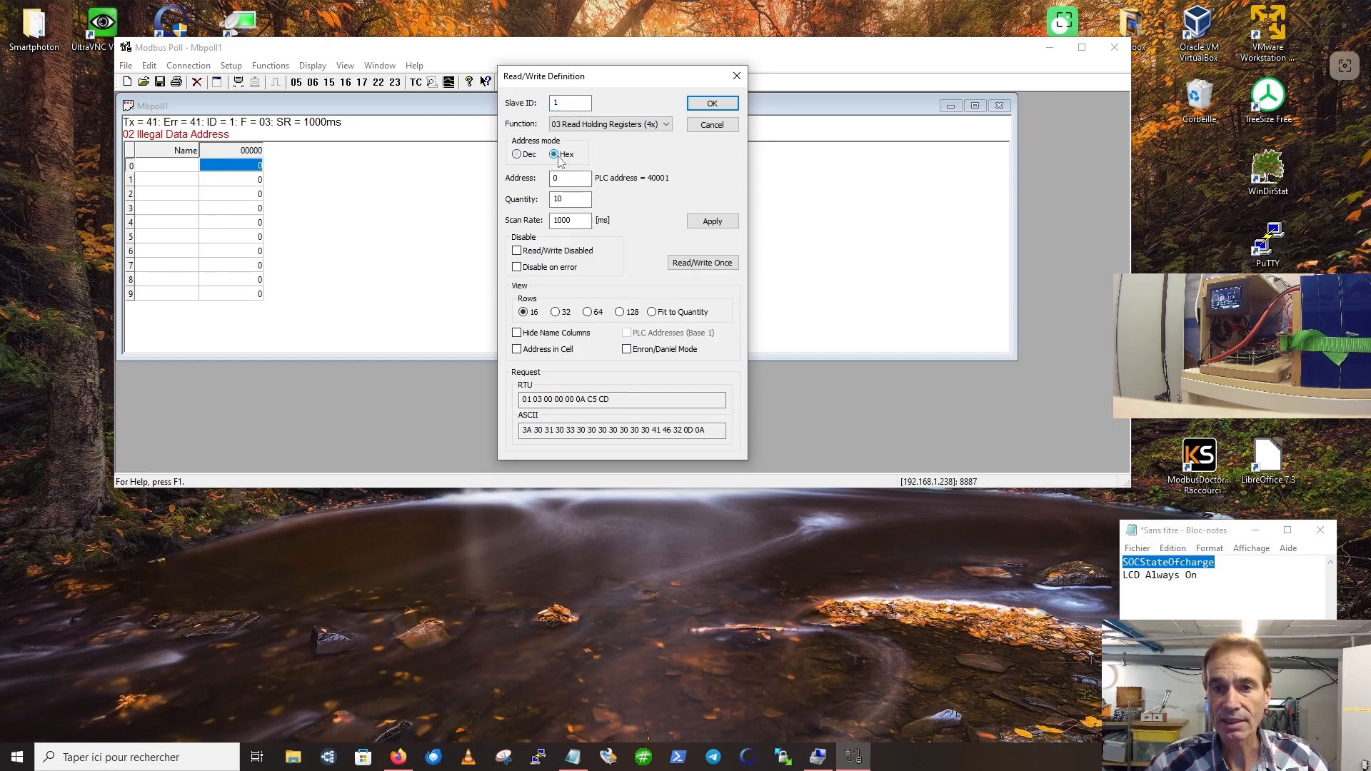
pyautogui.click(562, 178)
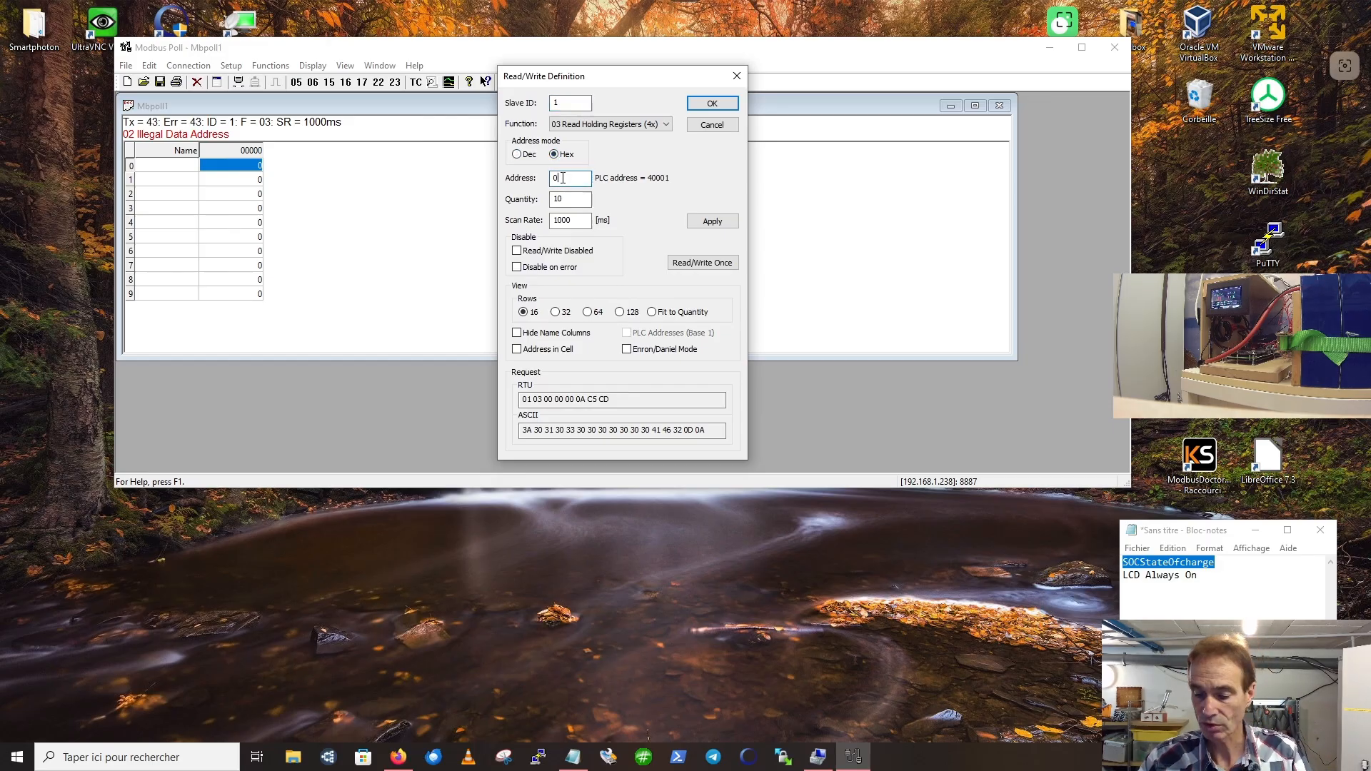
pyautogui.press('BackSpace')
pyautogui.write('12A6')
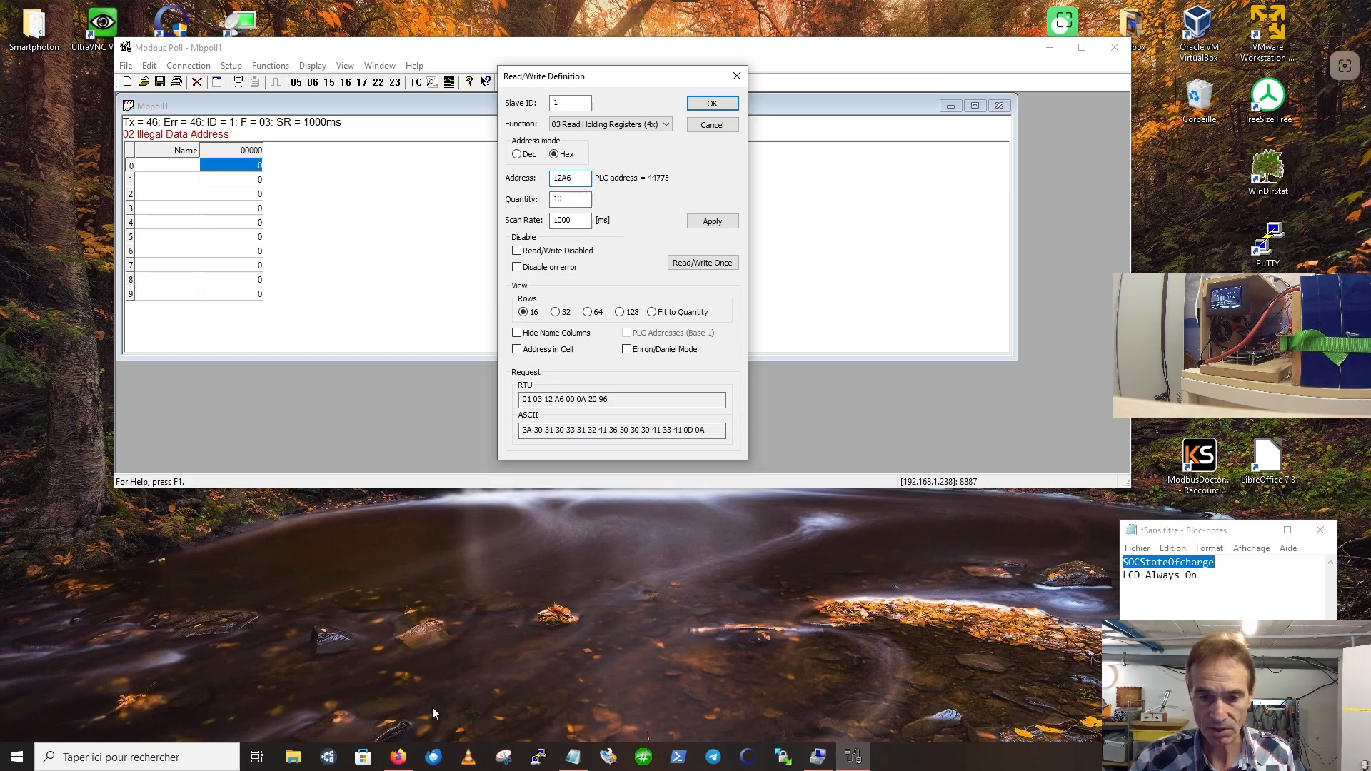
# Step: Check the SOCStateOfcharge register's entry in the PDF in Firefox and return to Modbus Poll
pyautogui.click(398, 758)
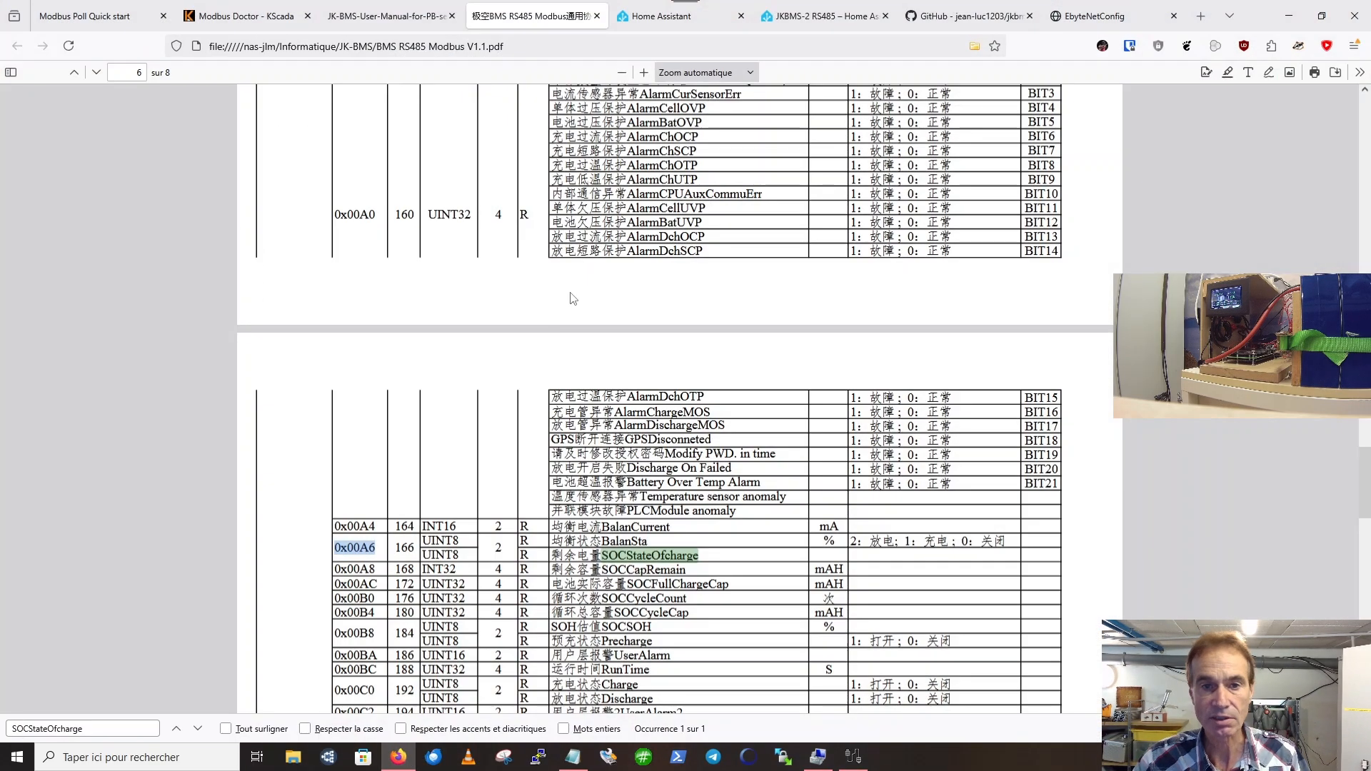
pyautogui.scroll(4, 382, 218)
pyautogui.scroll(-1, 366, 388)
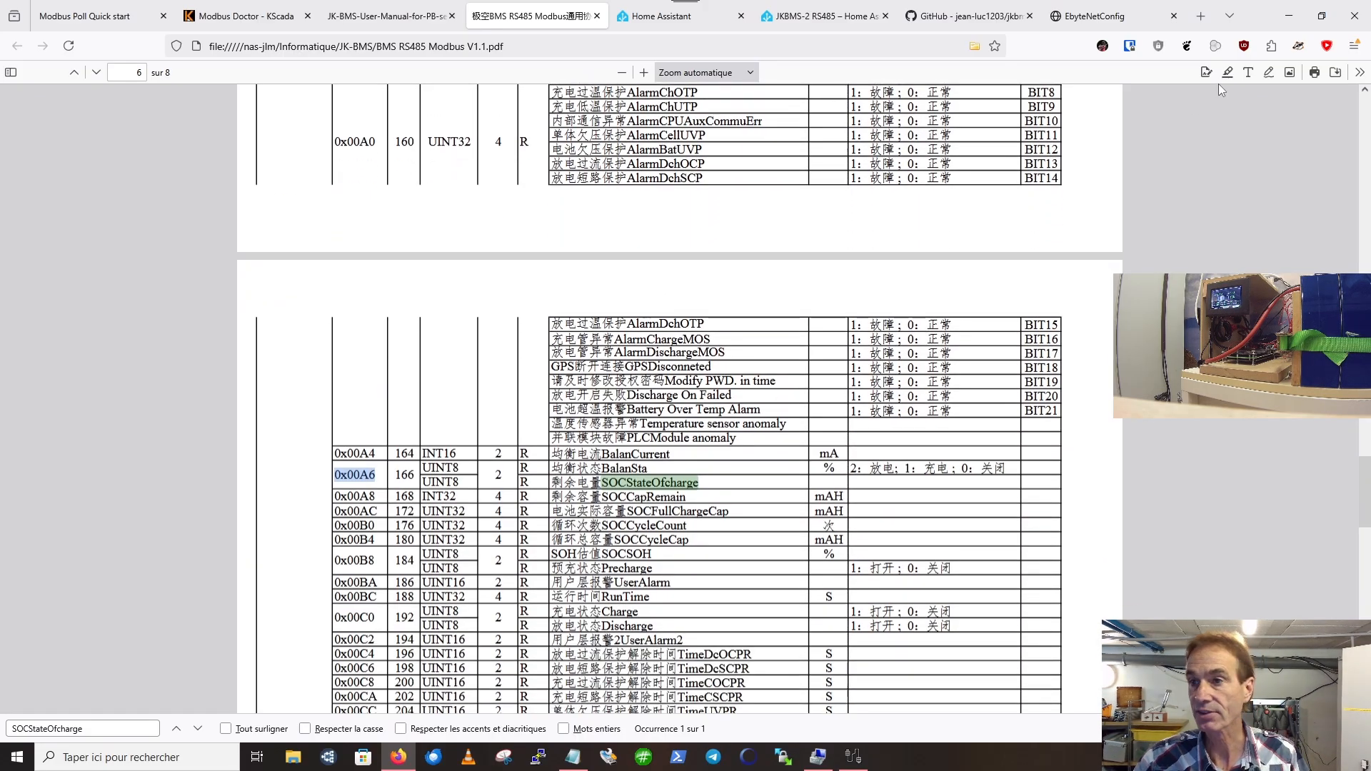
pyautogui.click(1290, 16)
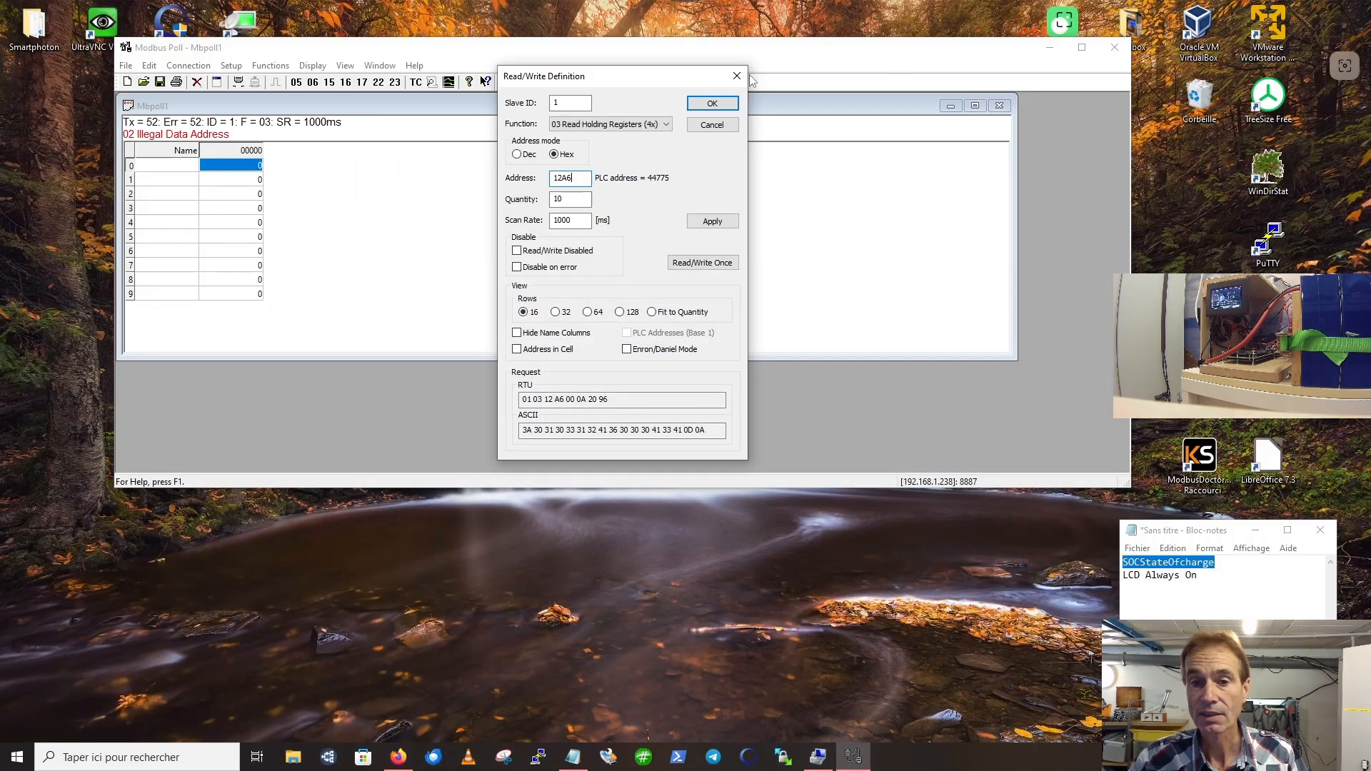
# Step: Set the quantity to 1 with Read/Write Disabled, apply the definition, and read the register once
pyautogui.doubleClick(554, 200)
pyautogui.write('1')
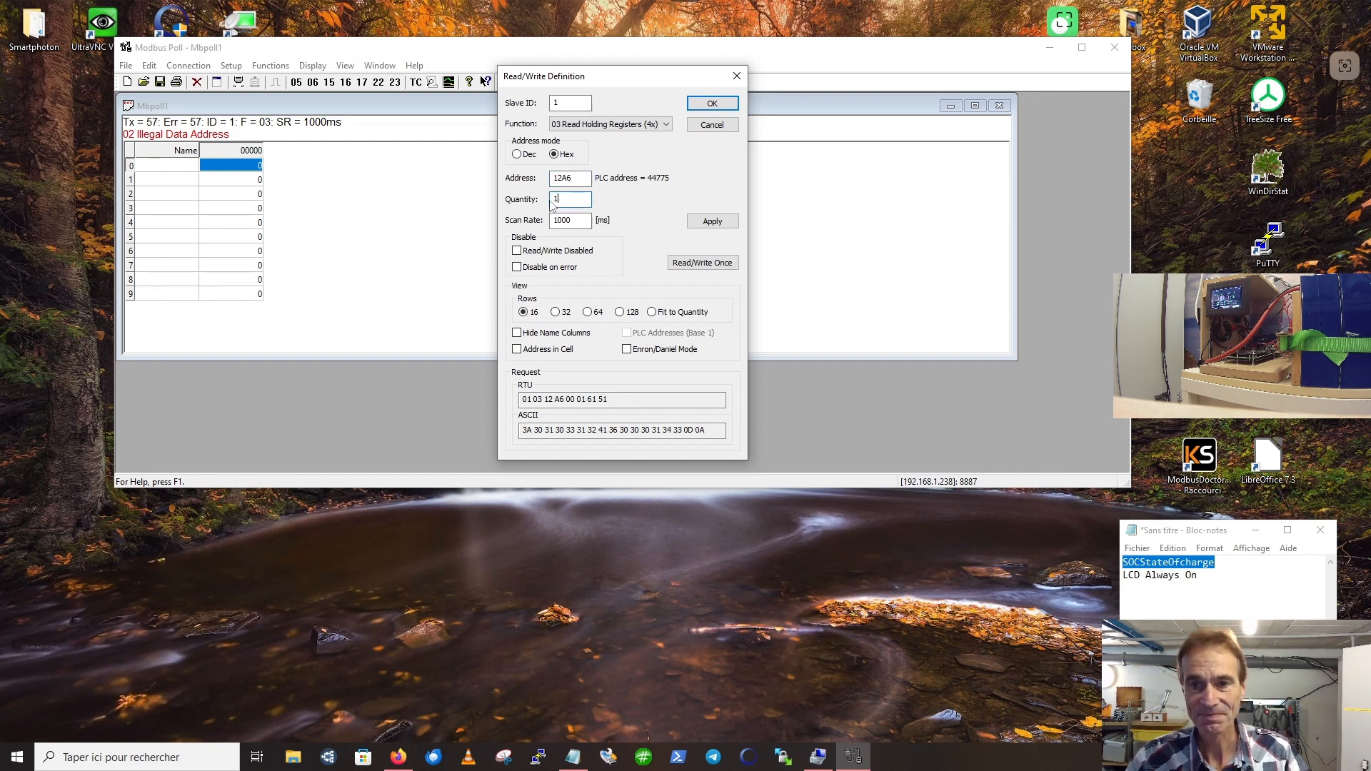
pyautogui.click(517, 252)
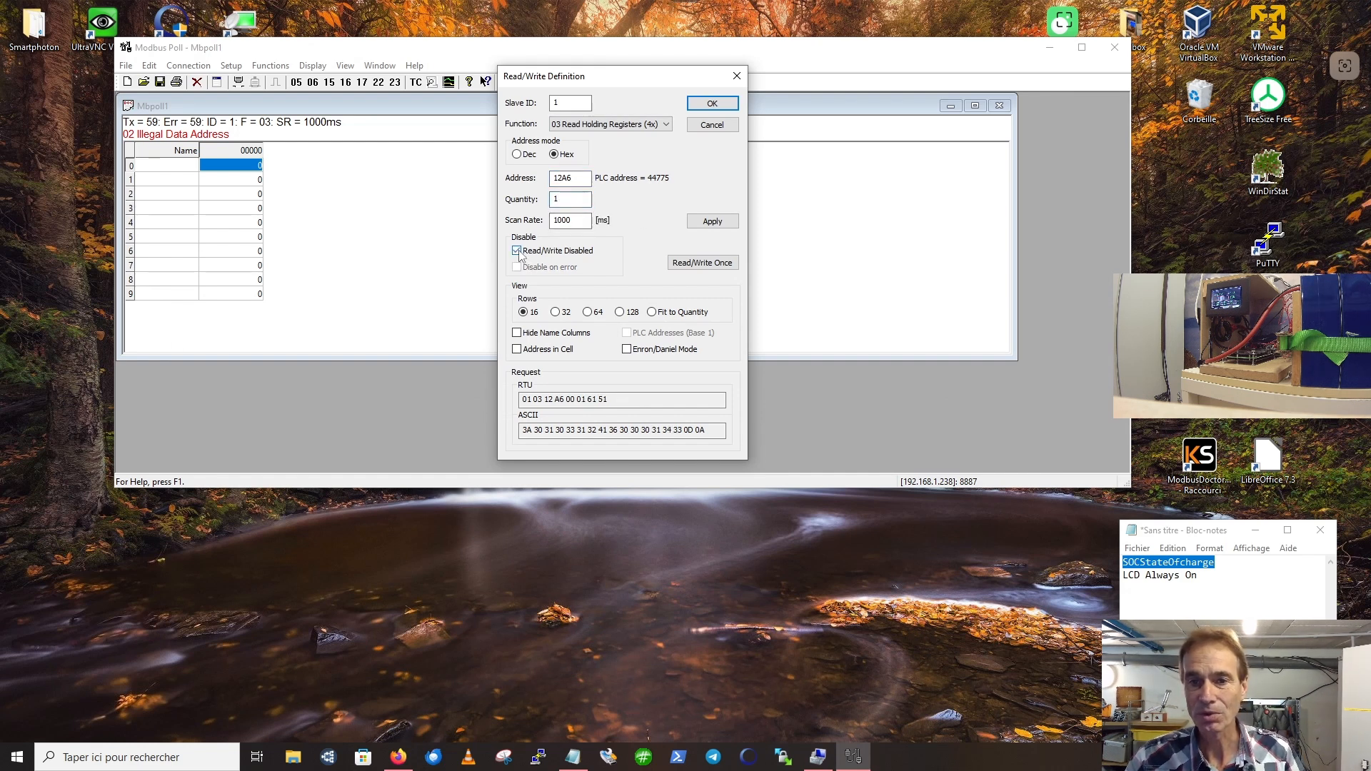
pyautogui.click(723, 224)
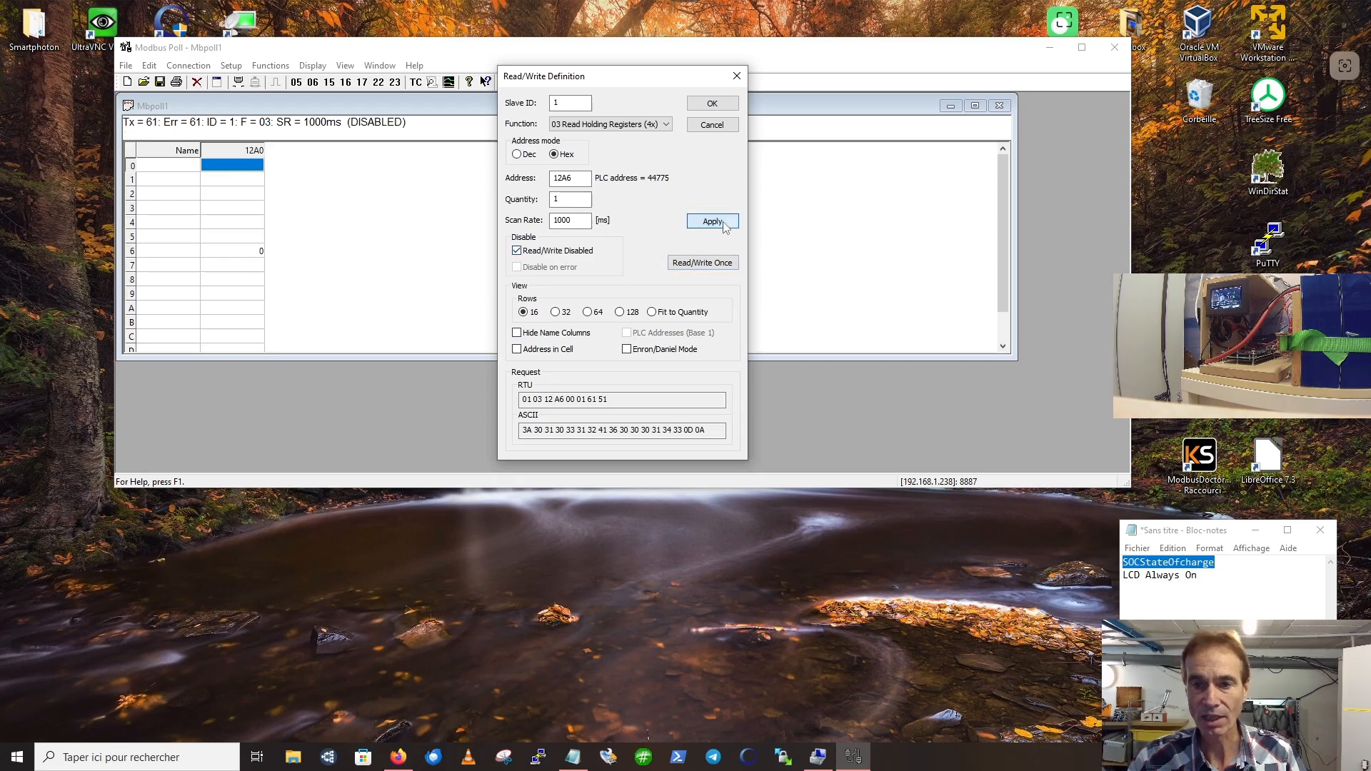
pyautogui.click(696, 264)
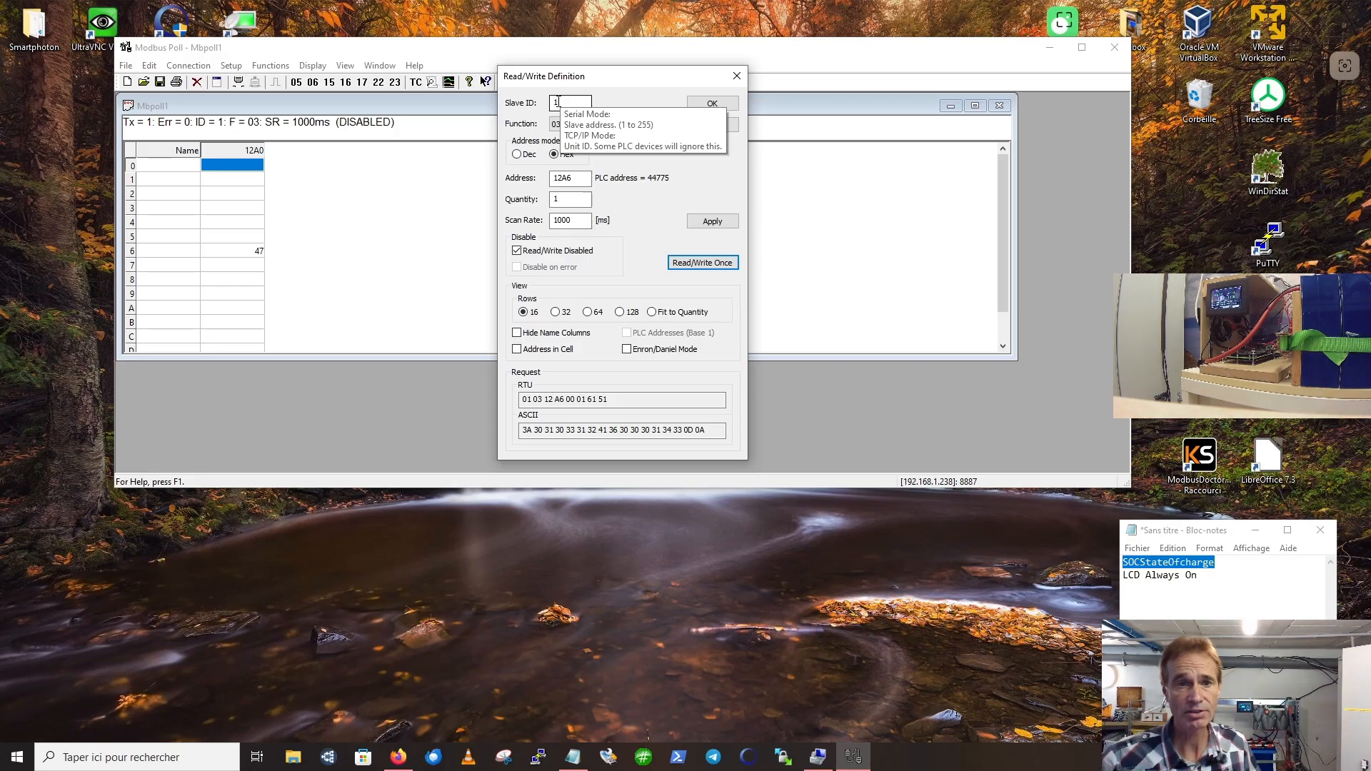
pyautogui.click(258, 249)
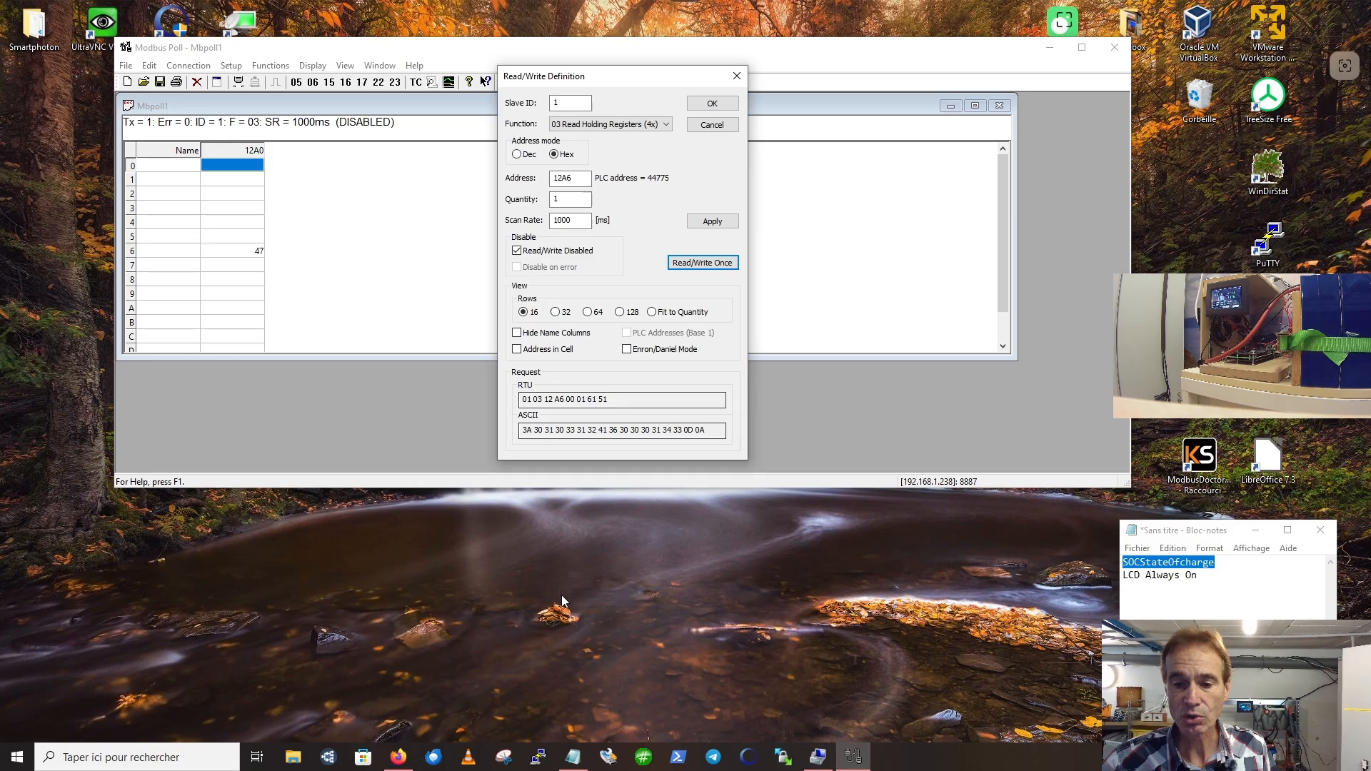
# Step: Switch to the Notepad note and copy the register name LCD Always On for the PDF search
pyautogui.click(397, 757)
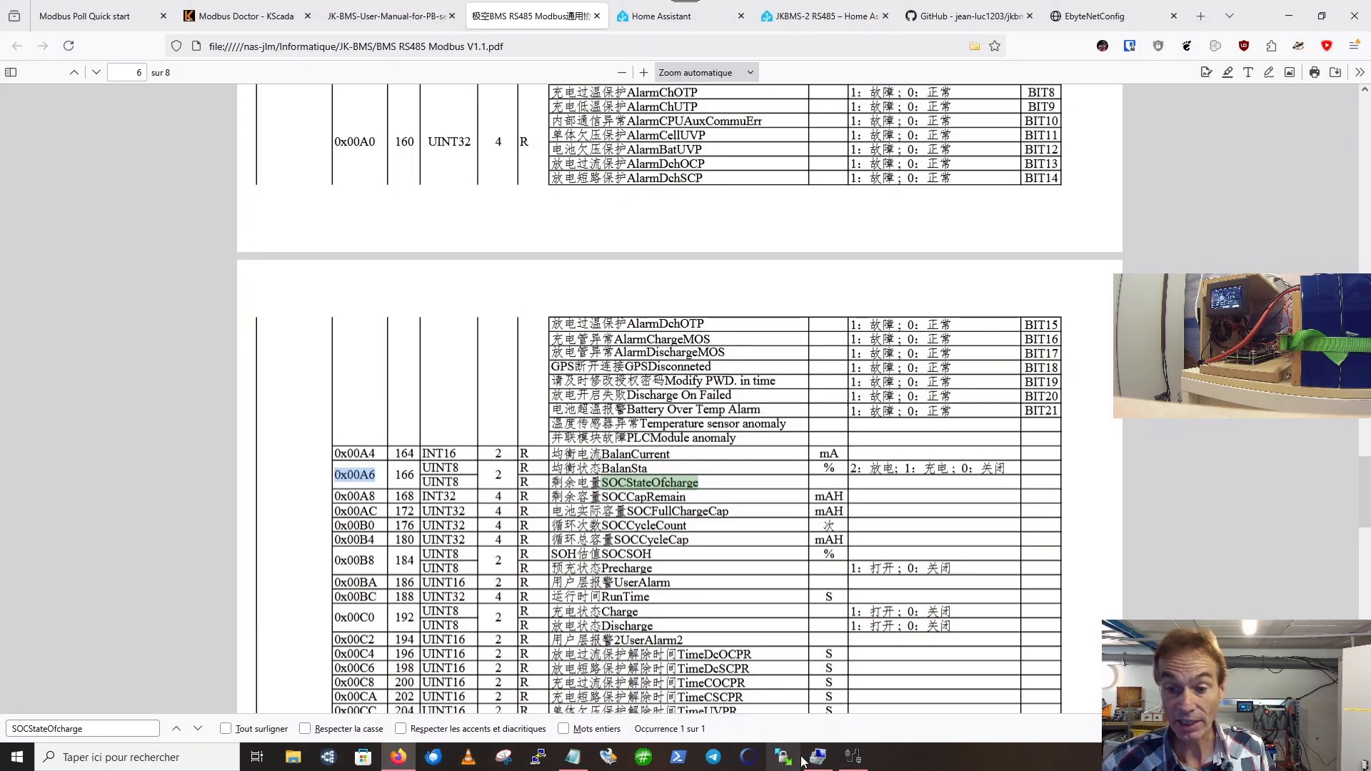
pyautogui.click(575, 759)
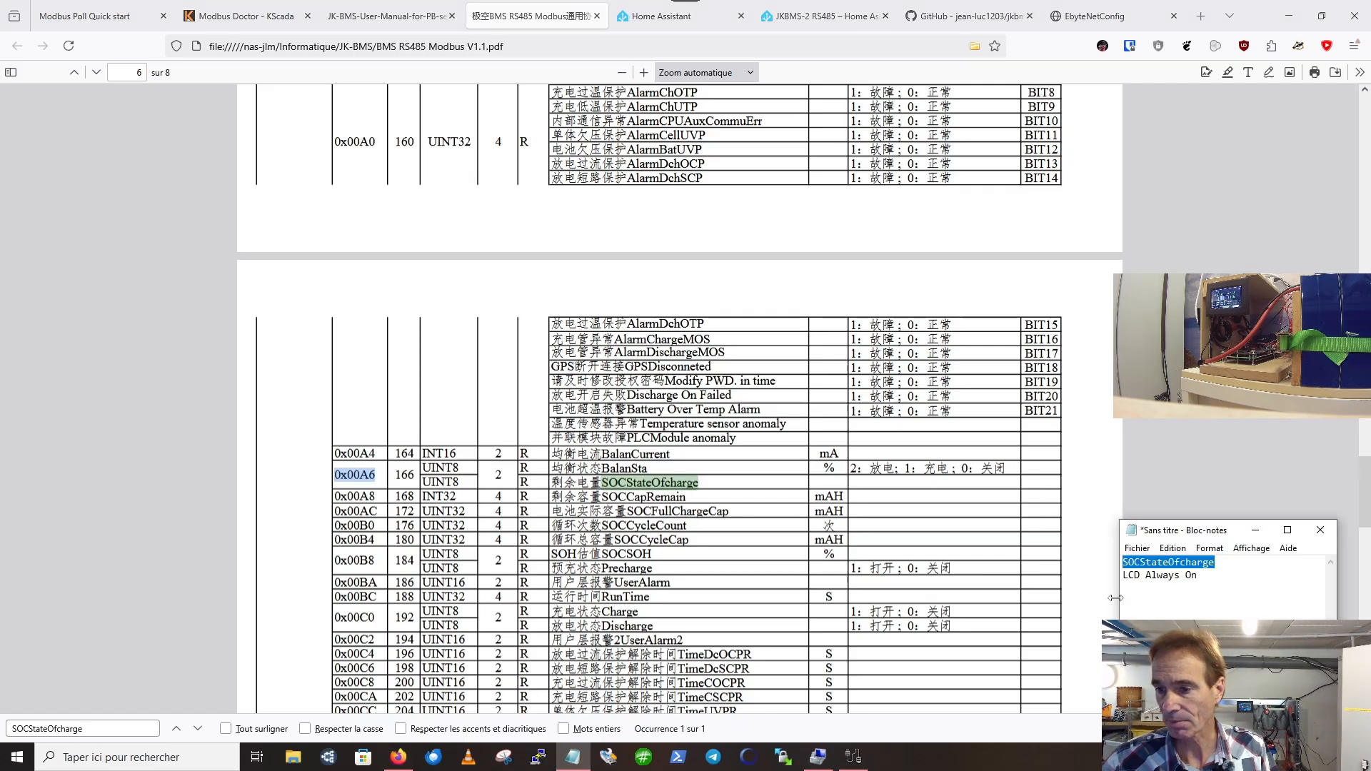
pyautogui.moveTo(1200, 576); pyautogui.dragTo(1119, 577)
pyautogui.hotkey('ctrl', 'c')
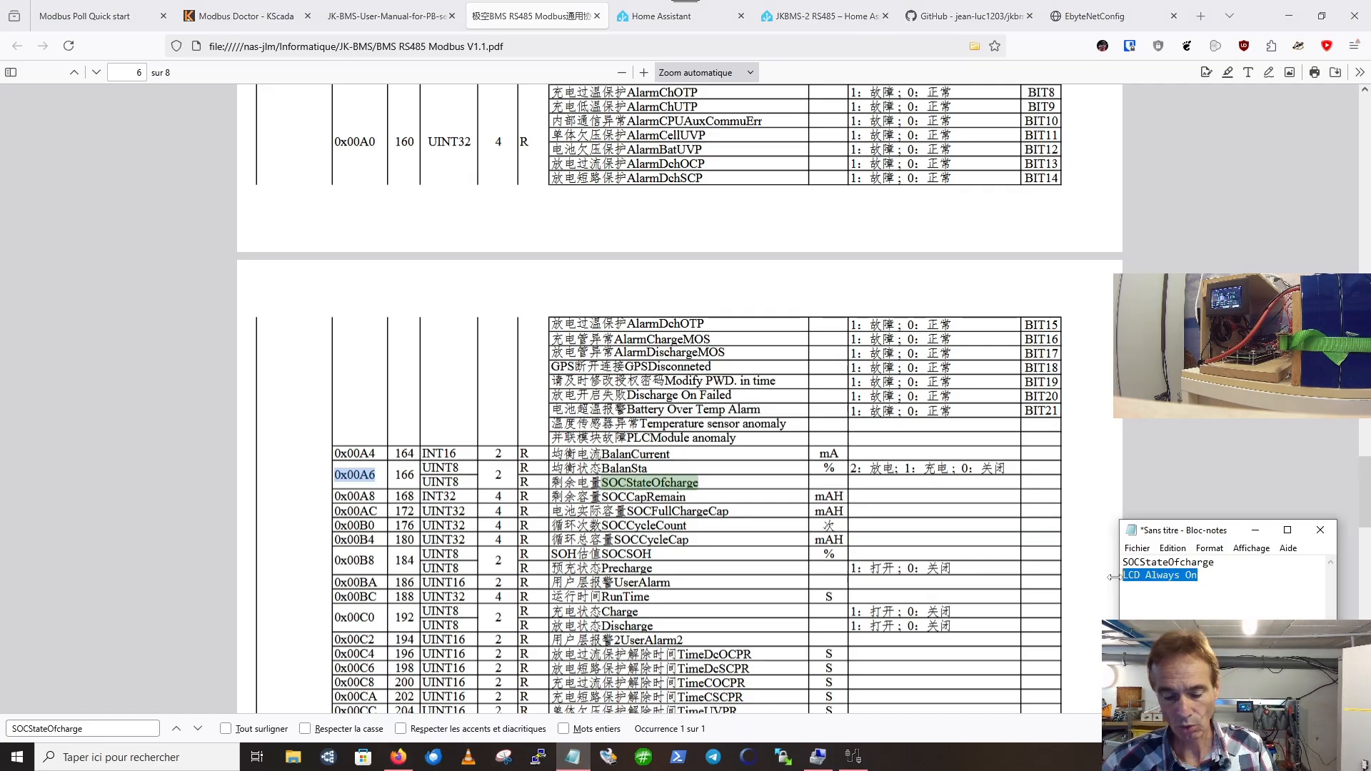
pyautogui.click(108, 730)
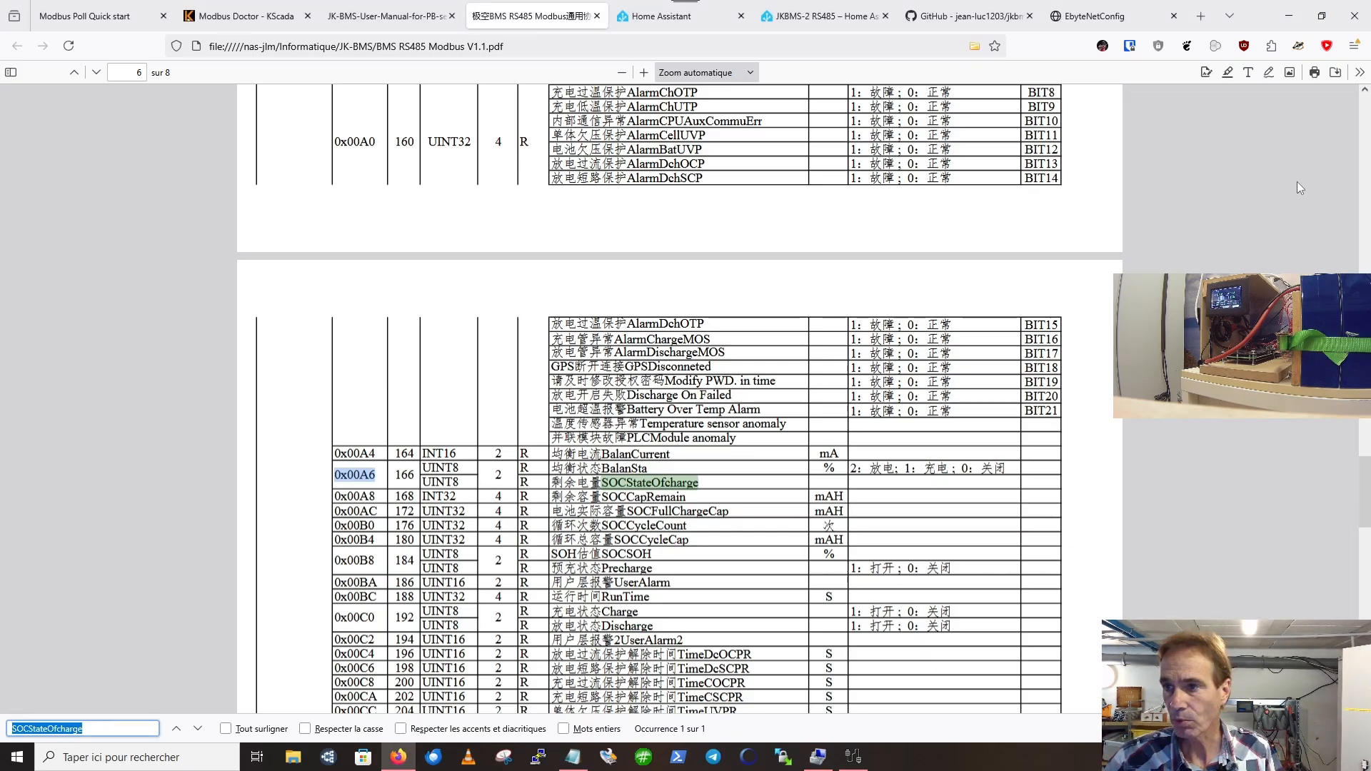
# Step: Return to Modbus Poll, set the slave ID to 2, and read the register once, repeating the read before accepting the definition
pyautogui.click(1289, 16)
pyautogui.click(550, 106)
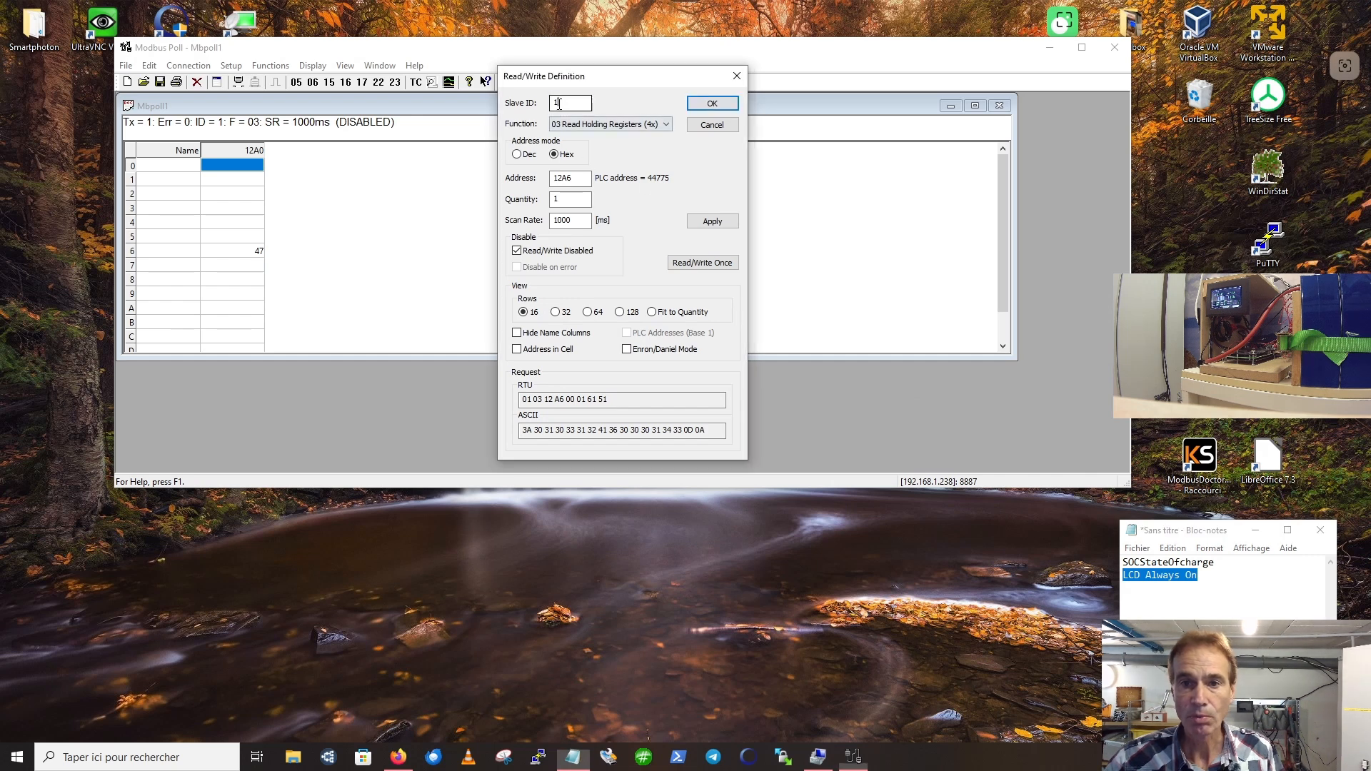
pyautogui.press('Tab')
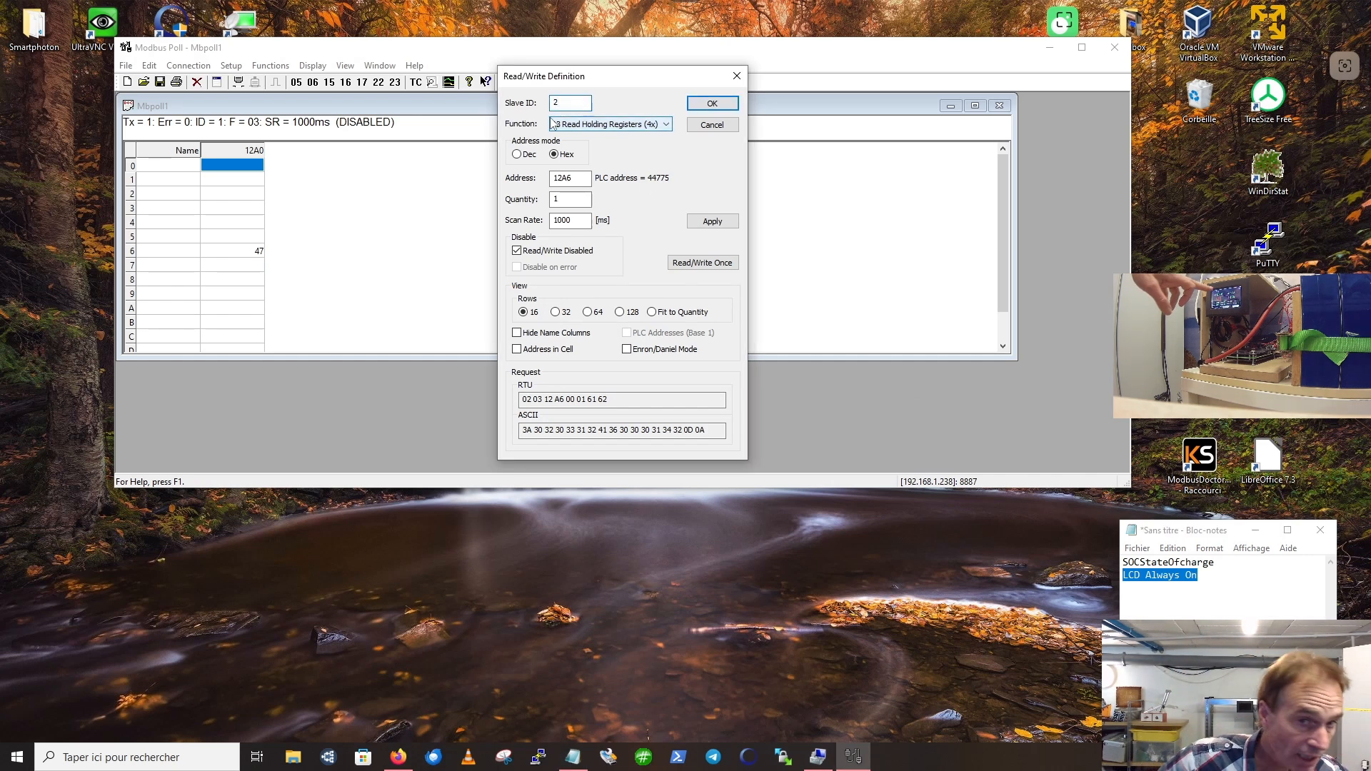
pyautogui.click(712, 221)
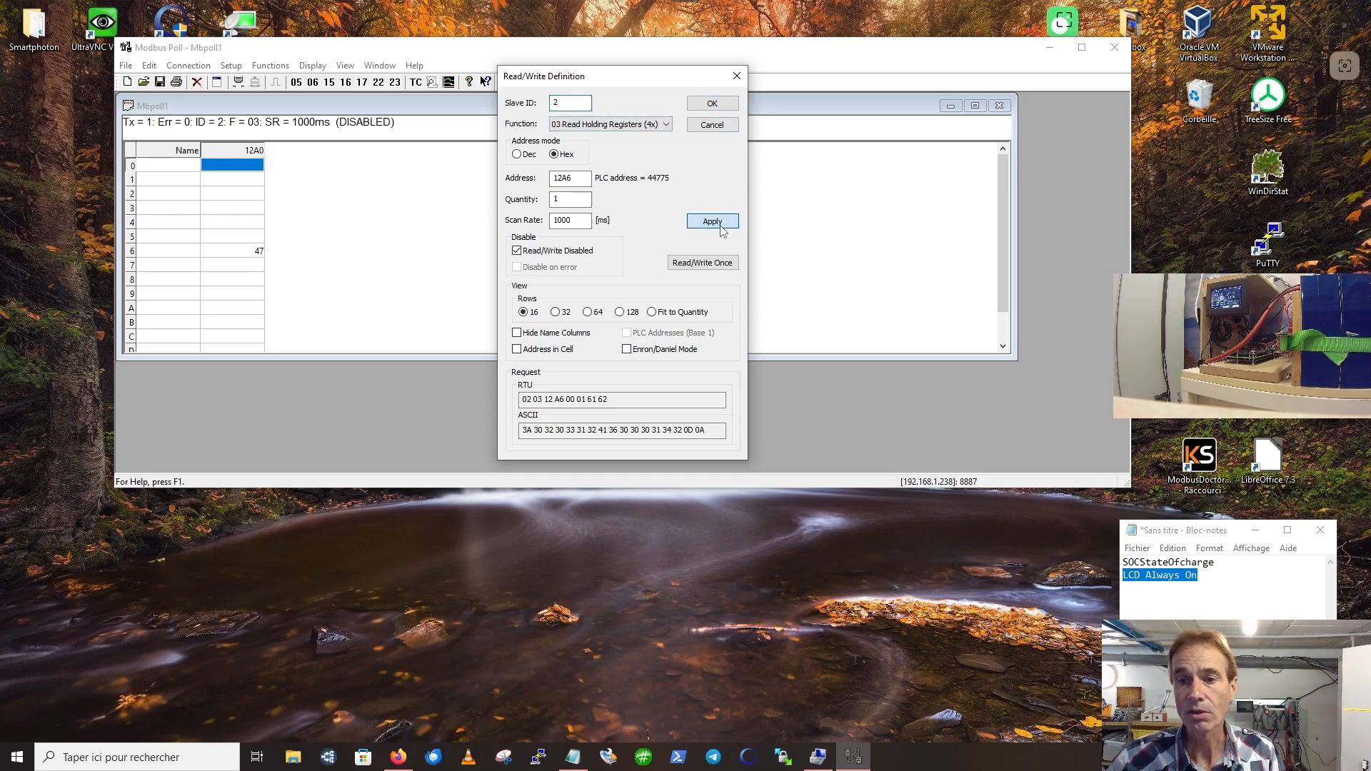
pyautogui.click(698, 262)
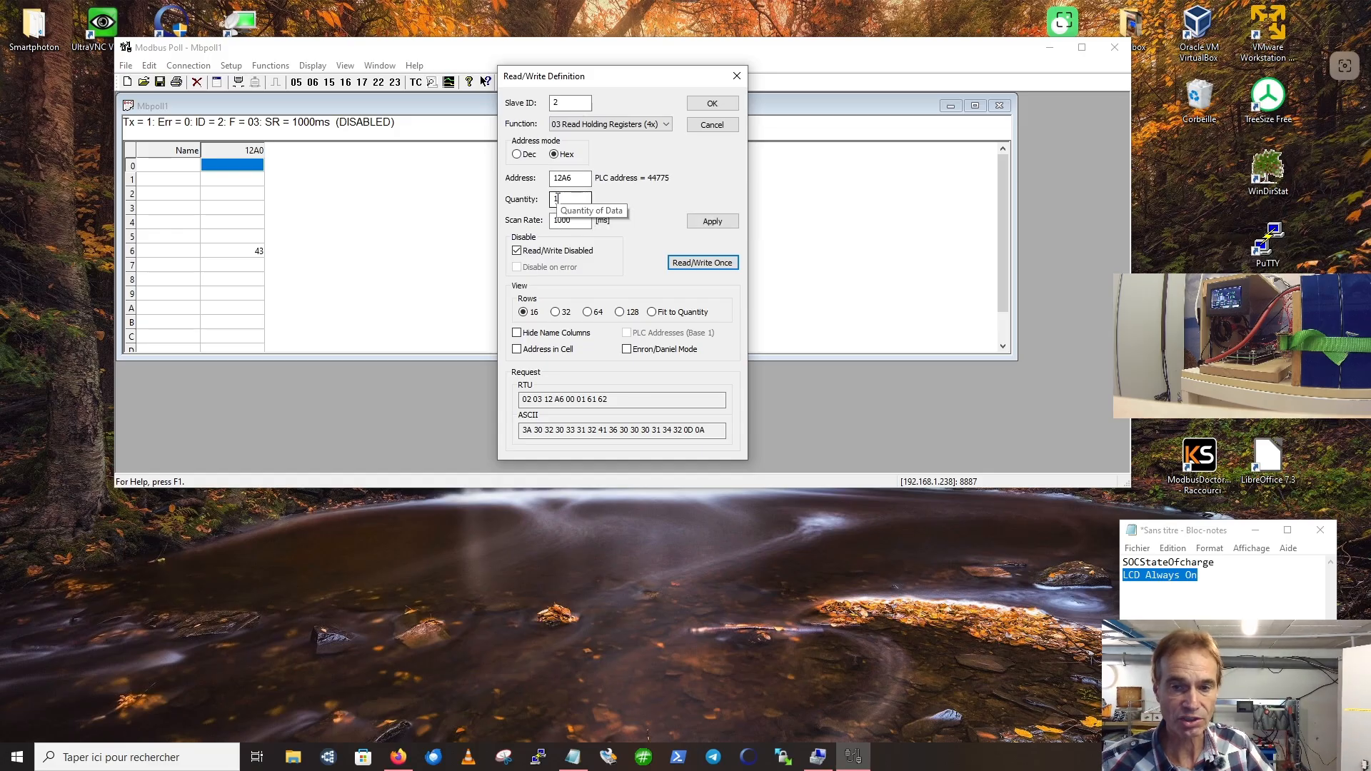
pyautogui.click(683, 264)
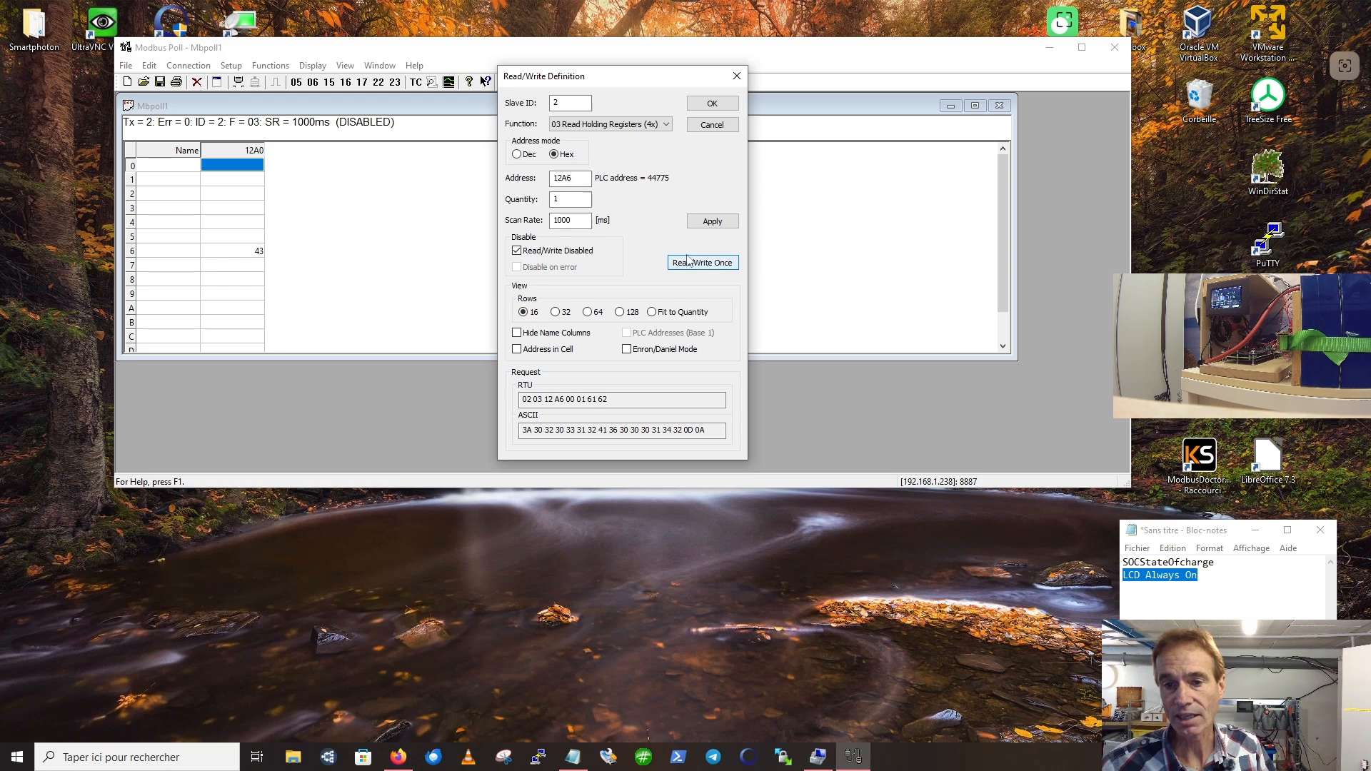
pyautogui.click(705, 109)
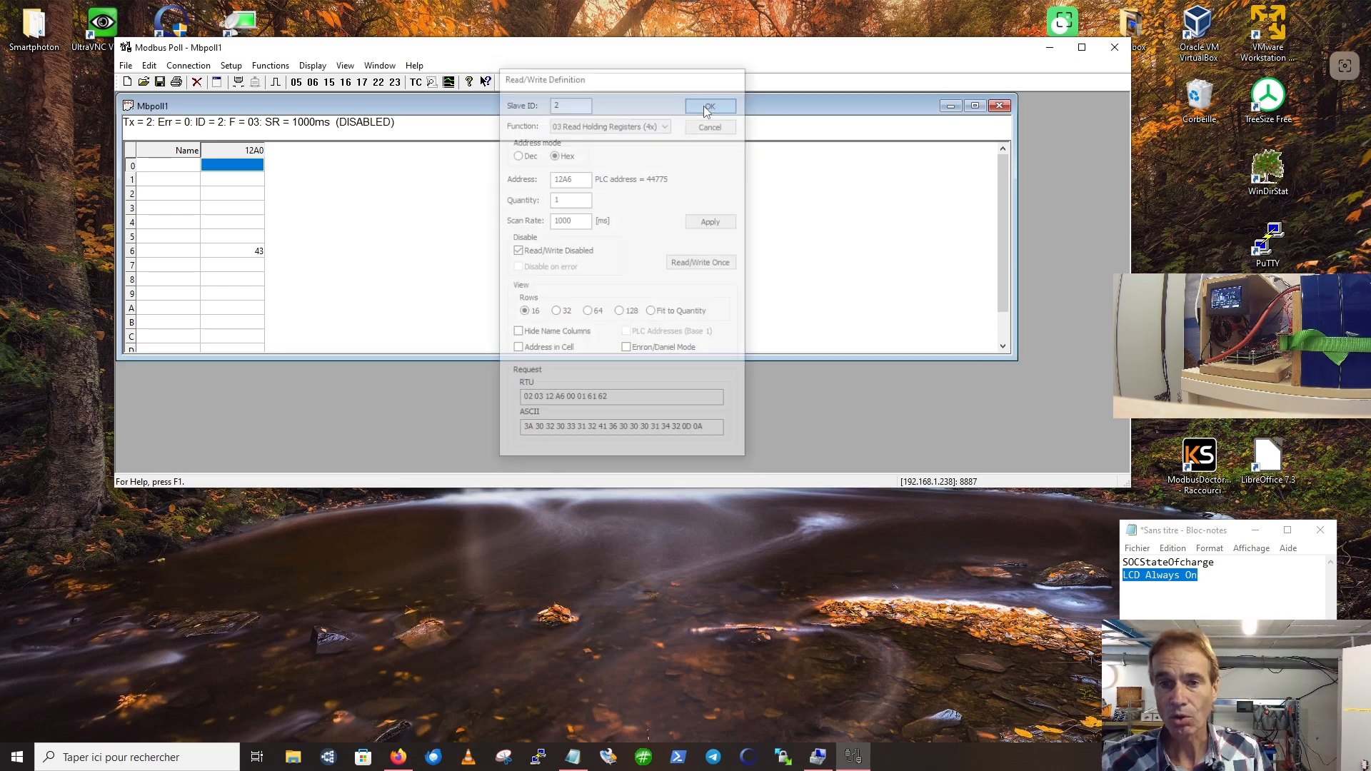
# Step: Copy LCD Always On from the Notepad note again and search the PDF in Firefox for it
pyautogui.click(413, 760)
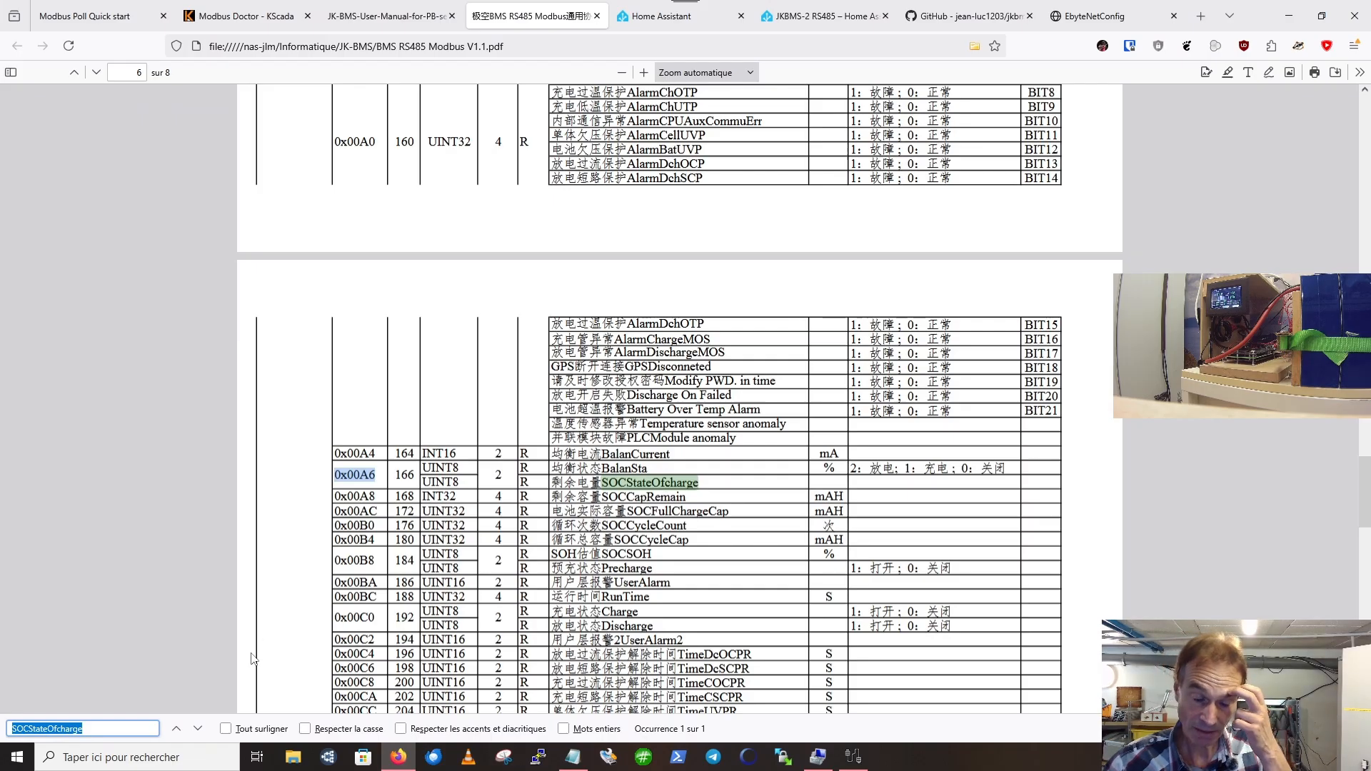
pyautogui.click(572, 757)
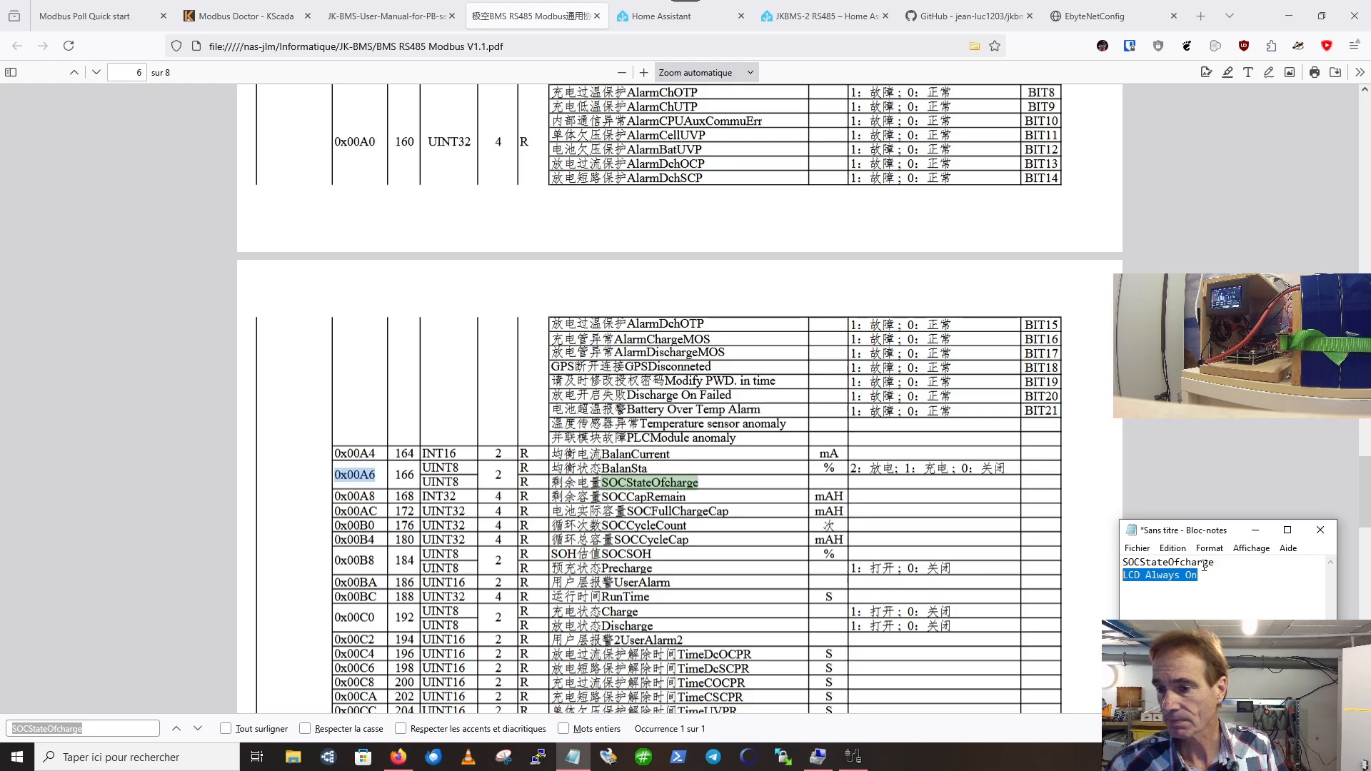
pyautogui.rightClick(1172, 574)
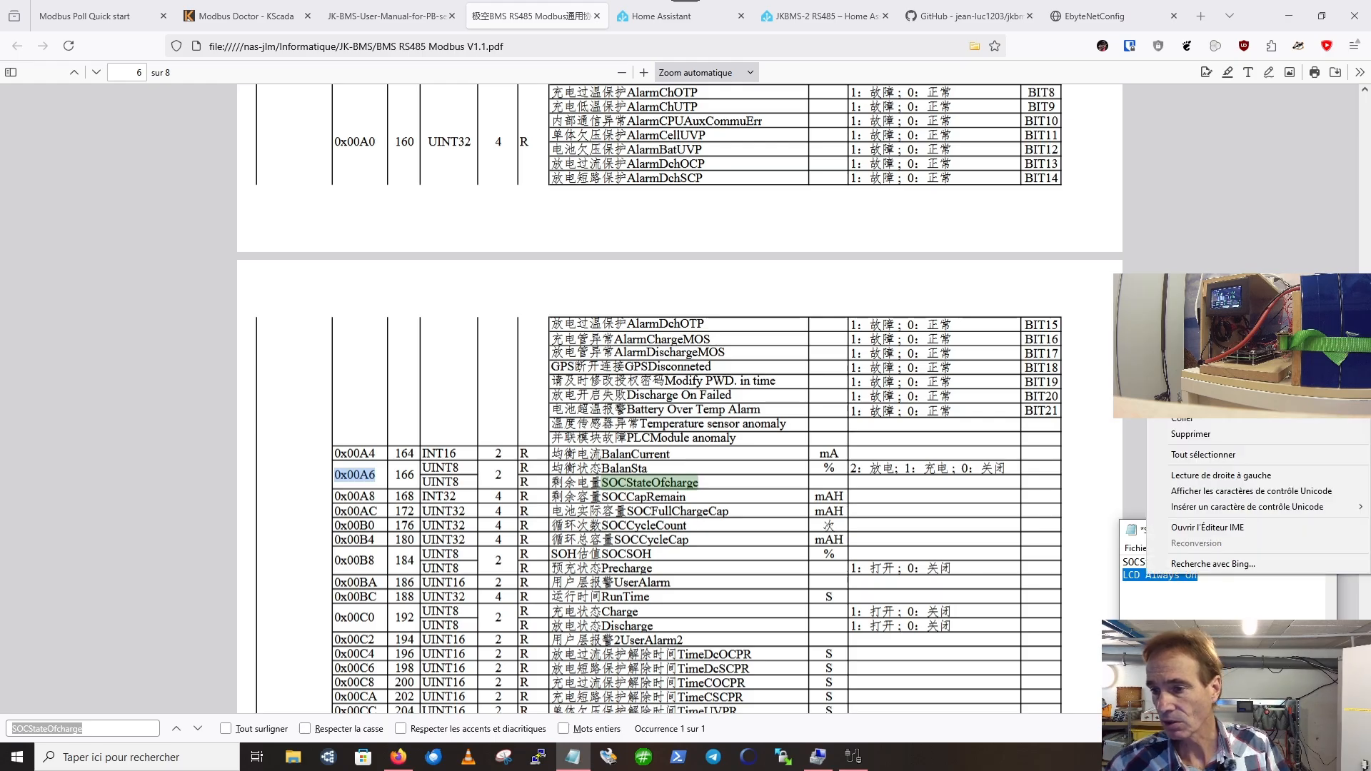
pyautogui.click(1178, 388)
pyautogui.click(107, 726)
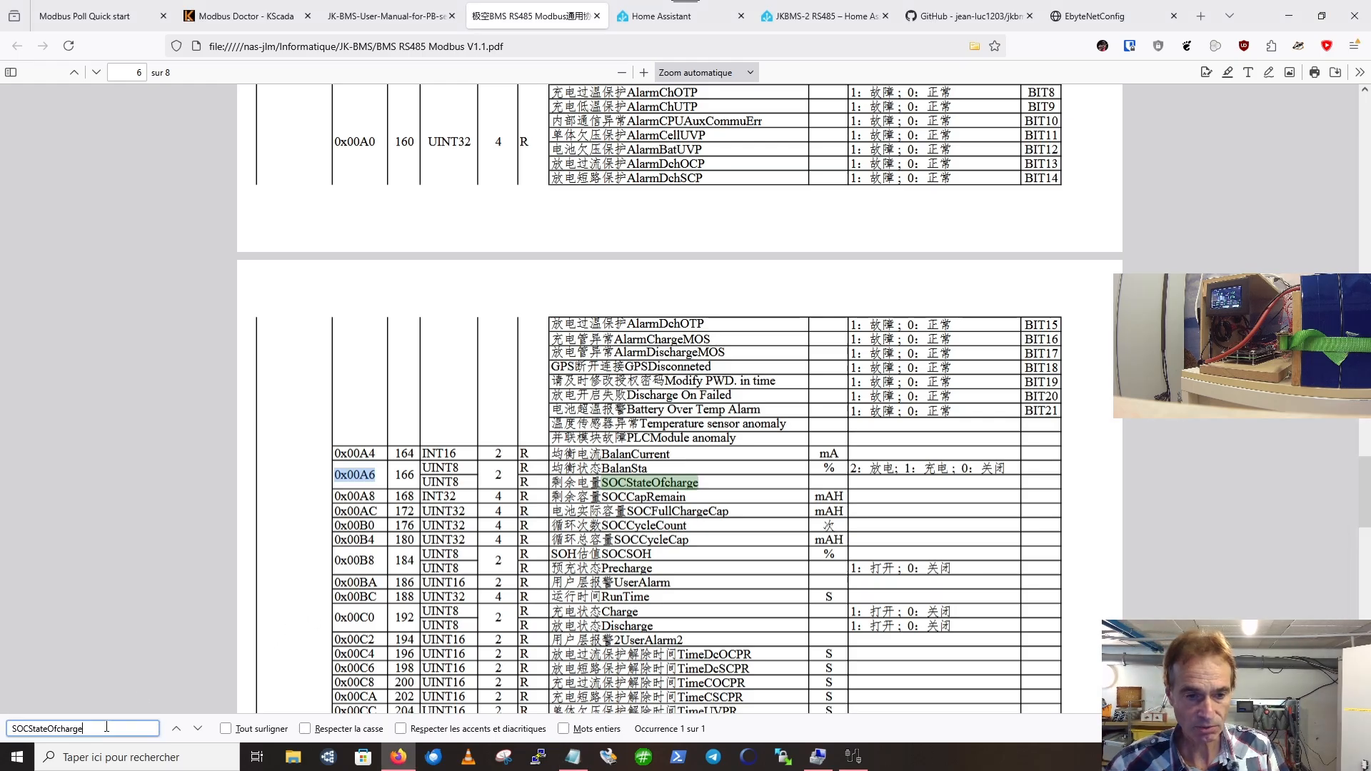
pyautogui.hotkey('ctrl', 'v')
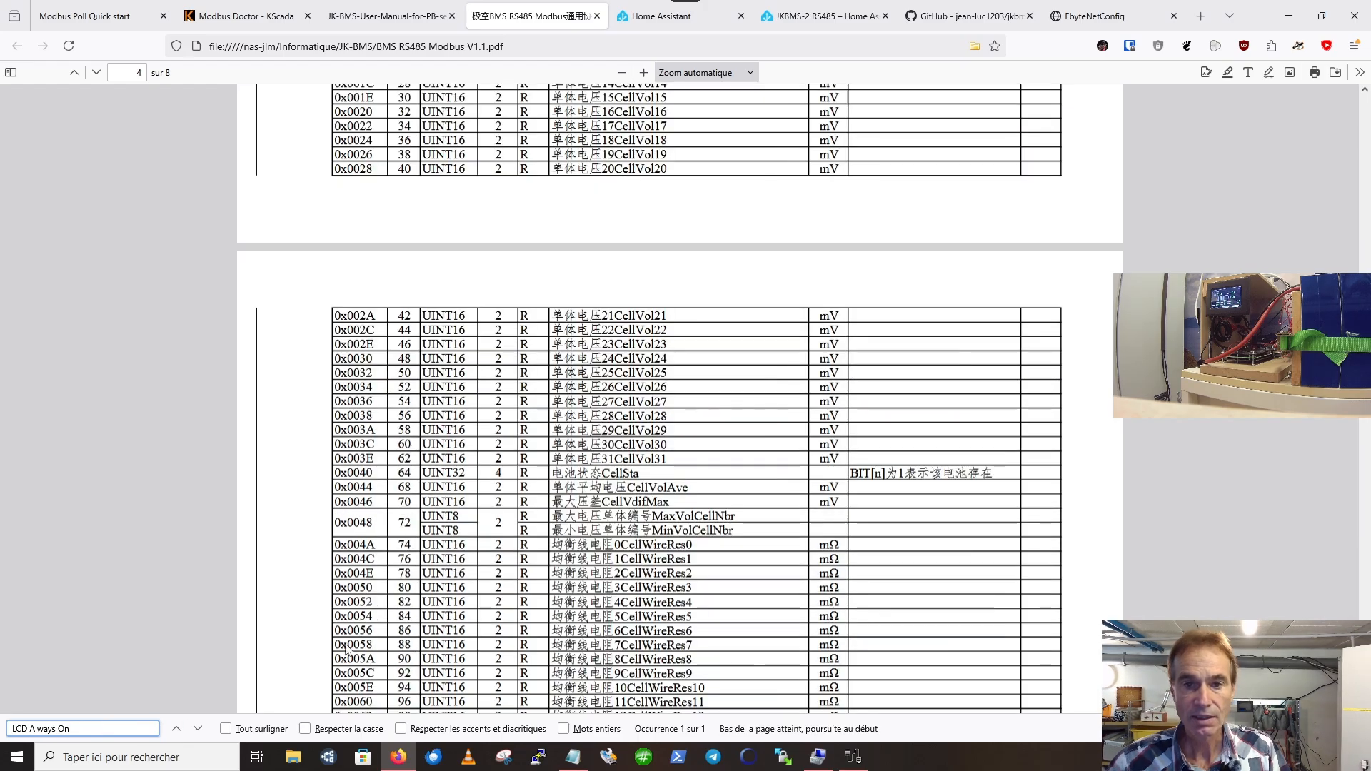
pyautogui.scroll(5, 516, 513)
pyautogui.scroll(2, 516, 513)
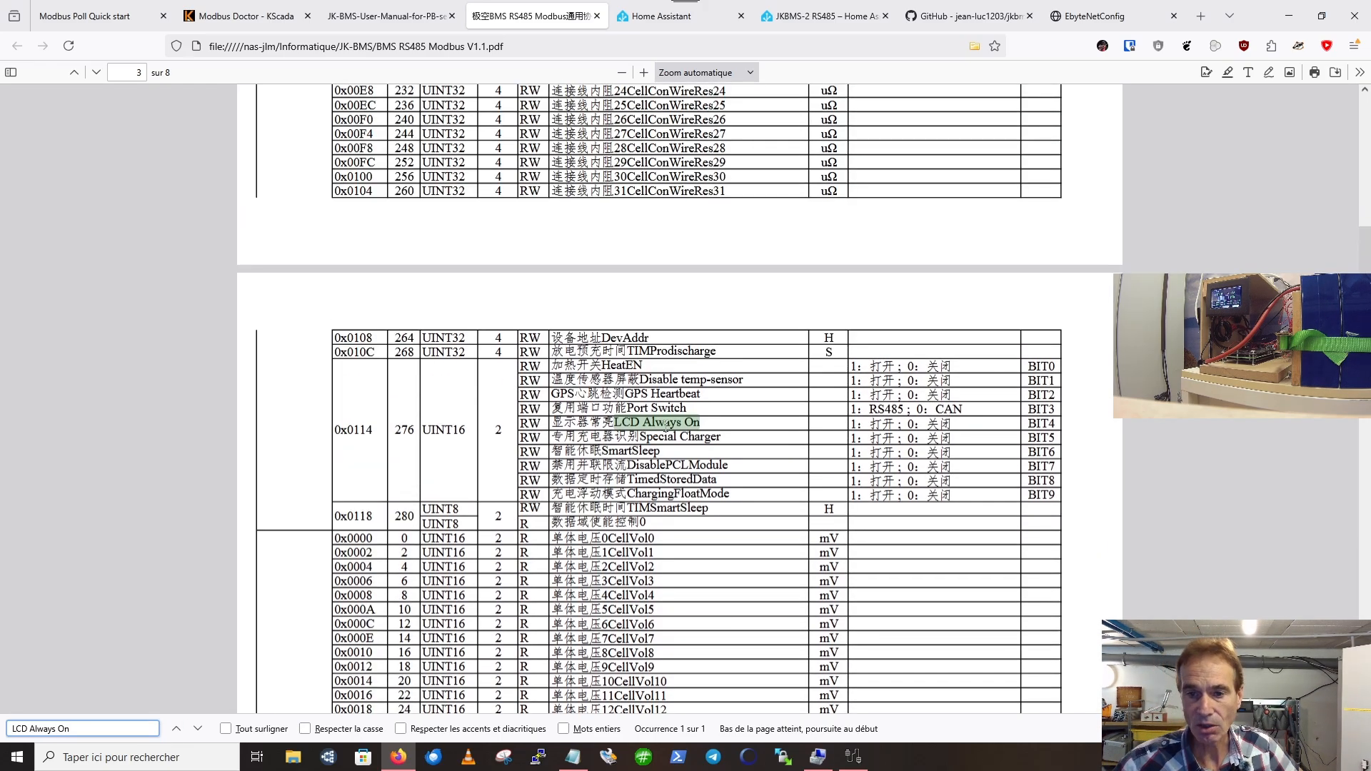
# Step: Translate the Chinese label in front of LCD Always On into French with DeepL, and close the translation
pyautogui.moveTo(616, 422); pyautogui.dragTo(545, 423)
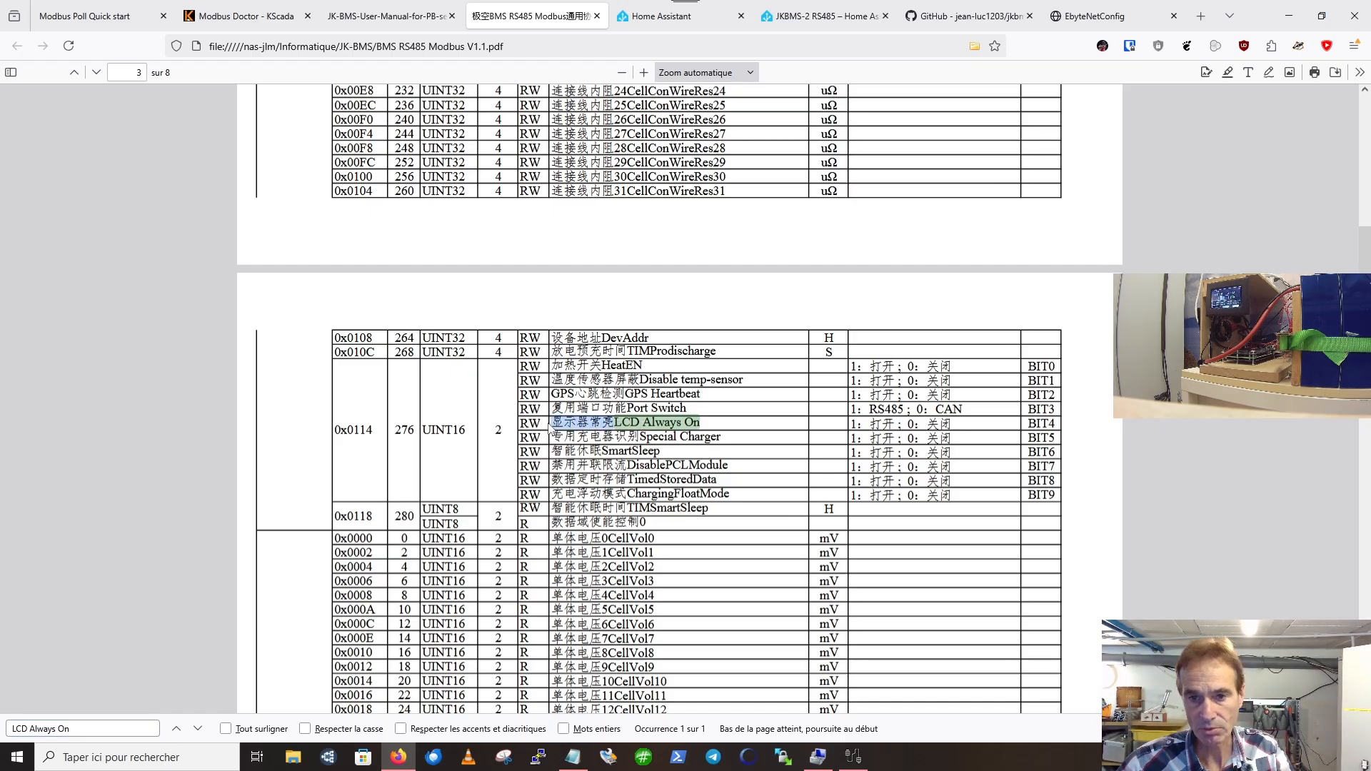
pyautogui.hotkey('ctrl', 'c')
pyautogui.hotkey('ctrl', 'c')
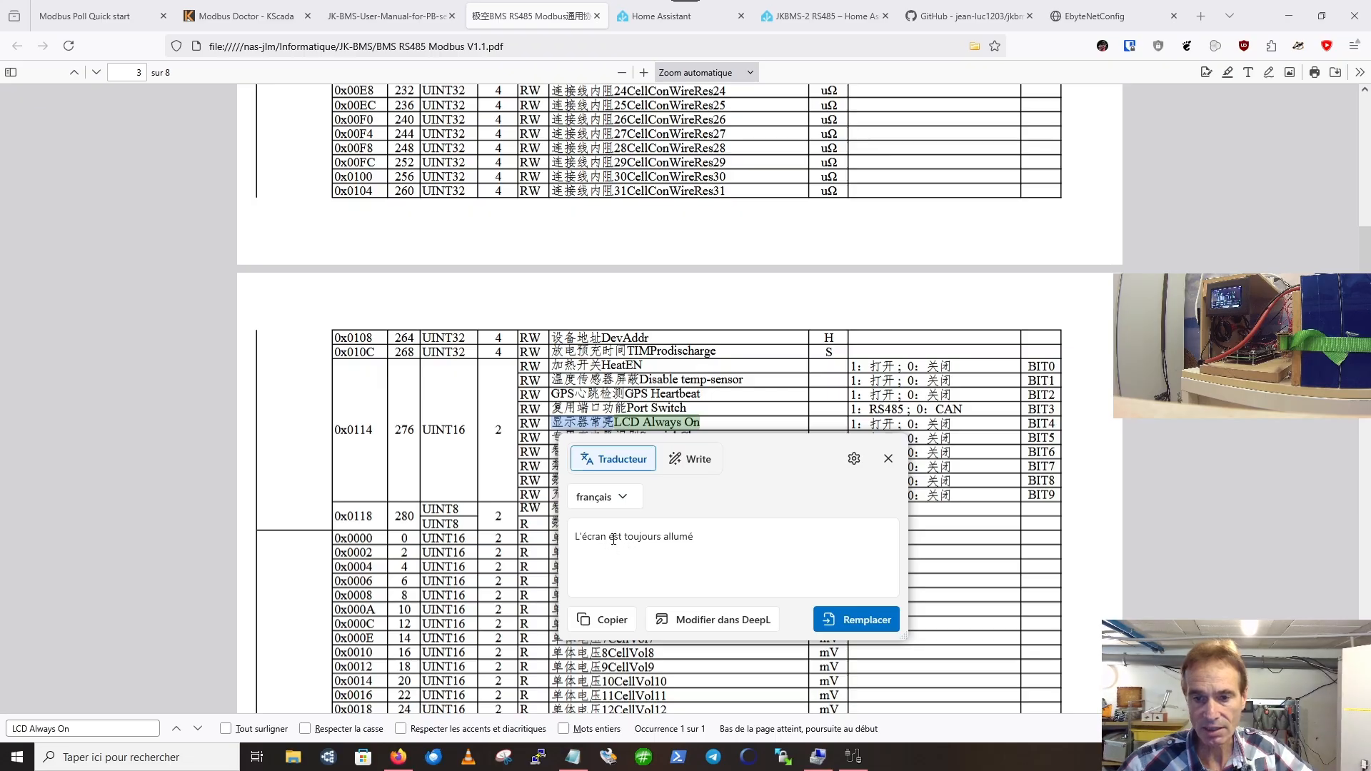
pyautogui.click(888, 458)
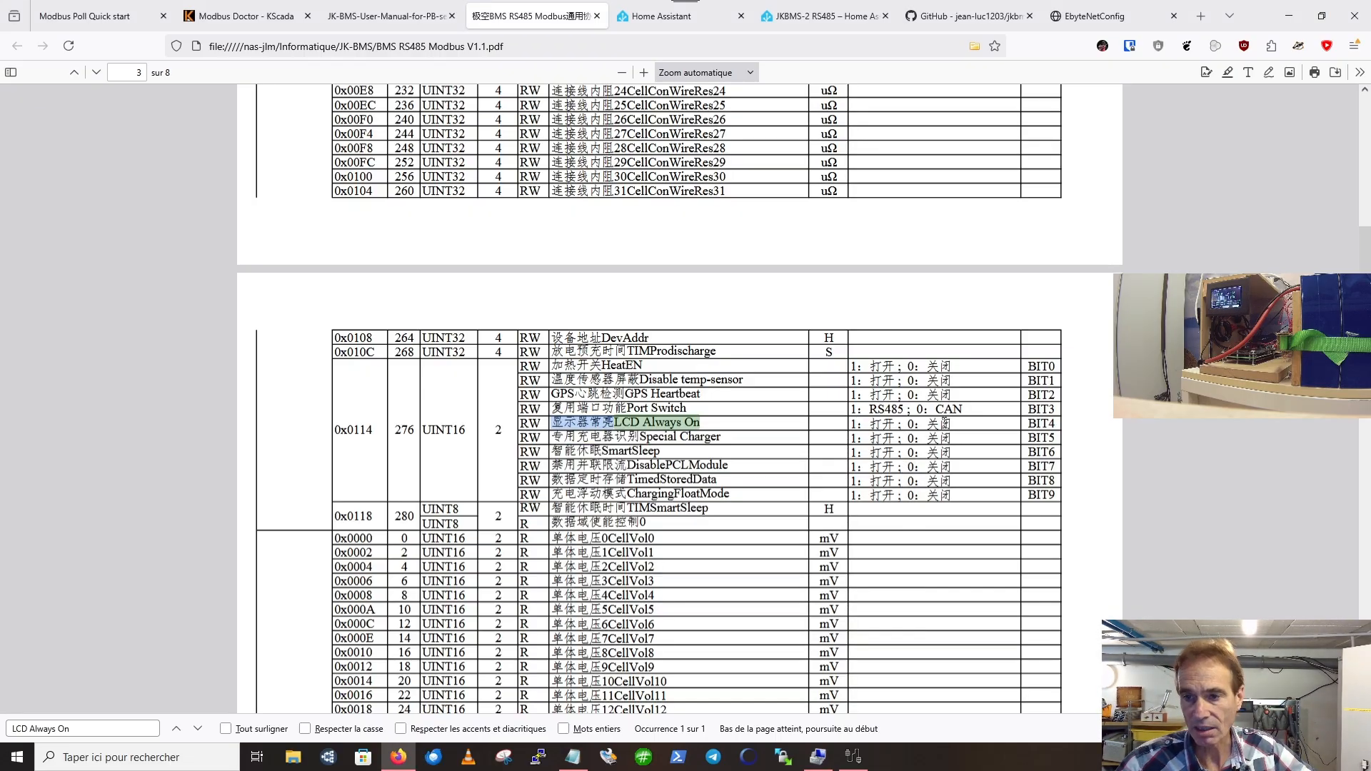
# Step: Highlight the bit number of the LCD Always On setting and look up the base address of its register block
pyautogui.moveTo(1029, 423); pyautogui.dragTo(1055, 423)
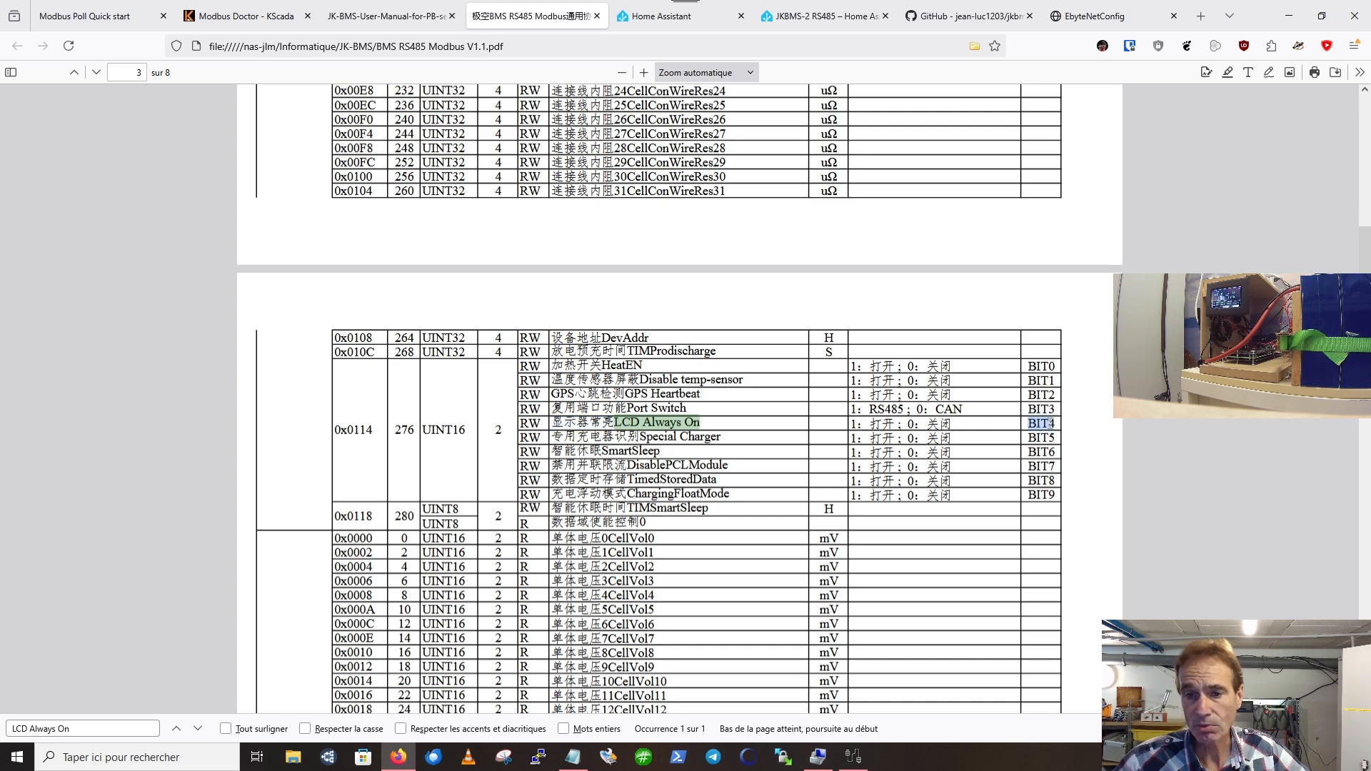
pyautogui.scroll(4, 368, 421)
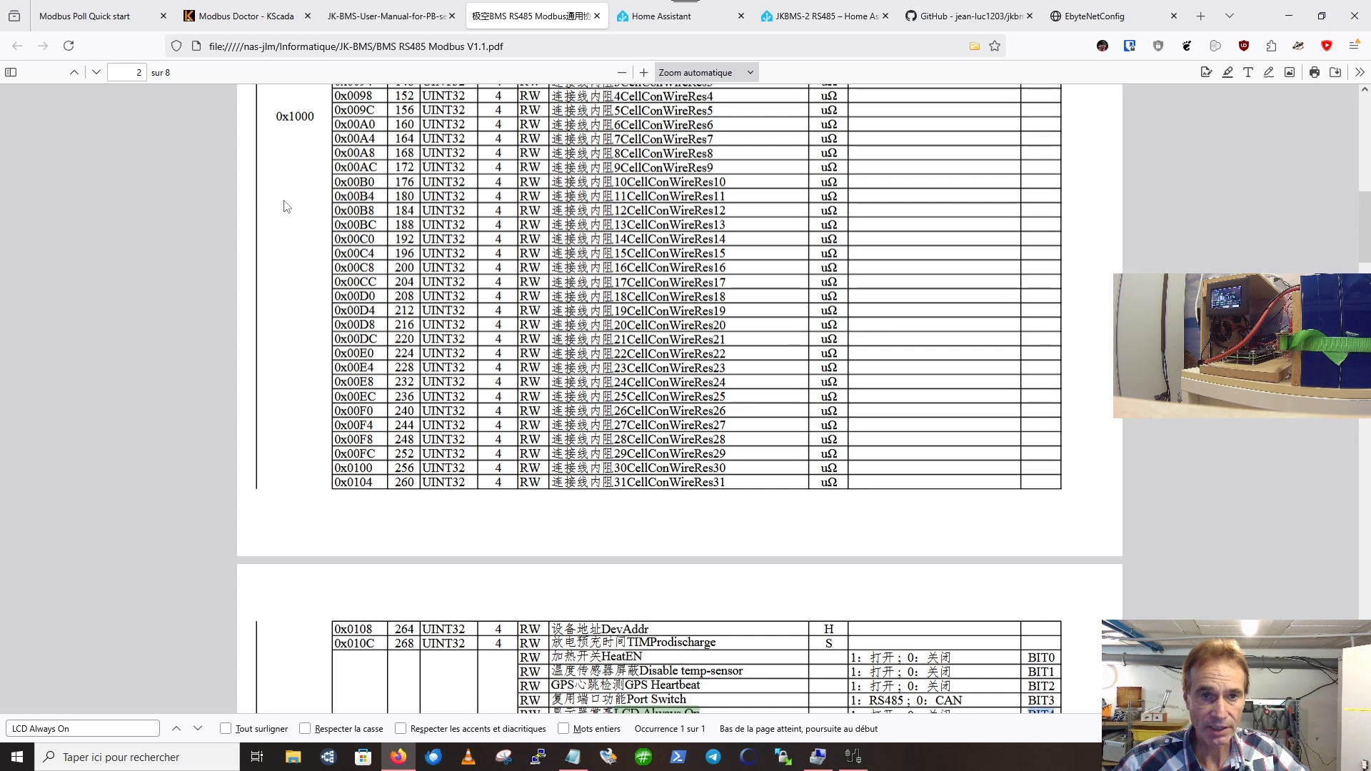
# Step: Switch to Modbus Poll and set the hex address in the read/write definition to 1114
pyautogui.scroll(-2, 336, 465)
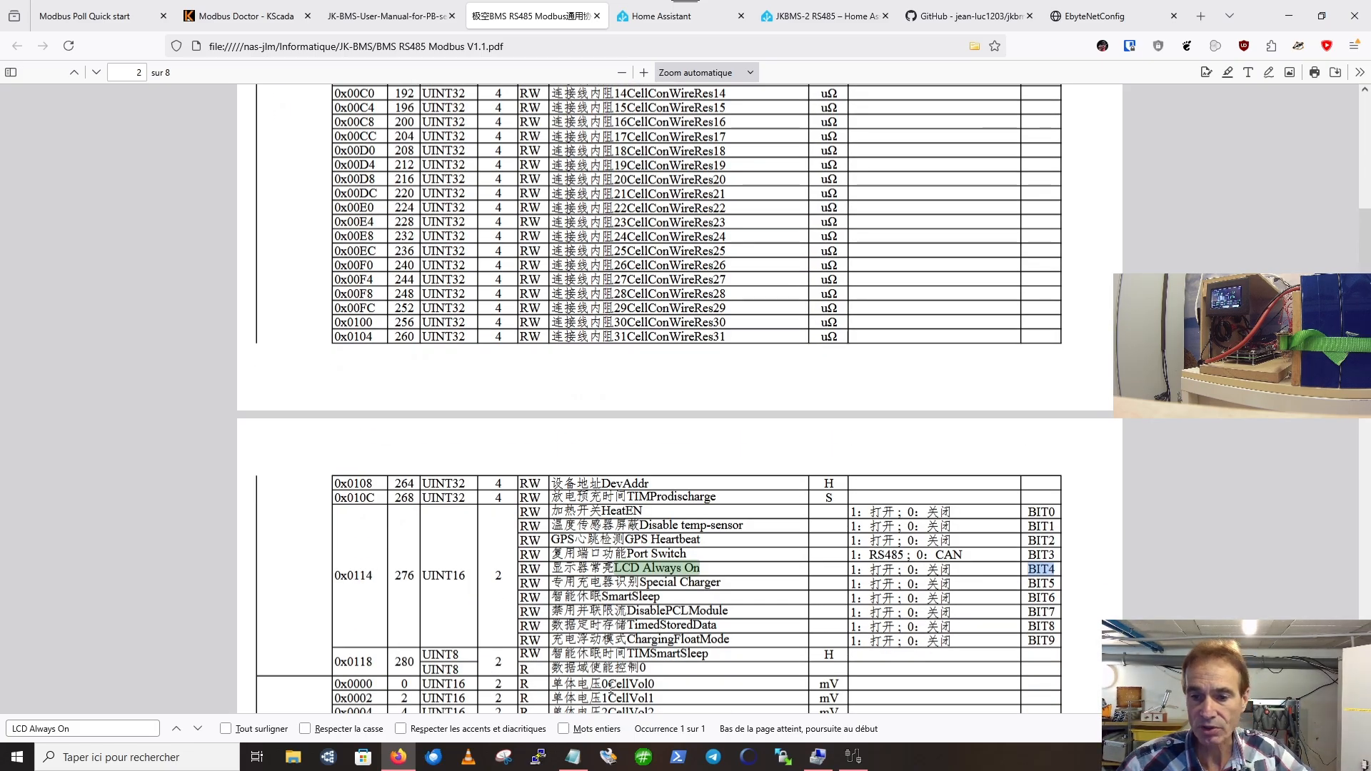
pyautogui.click(853, 757)
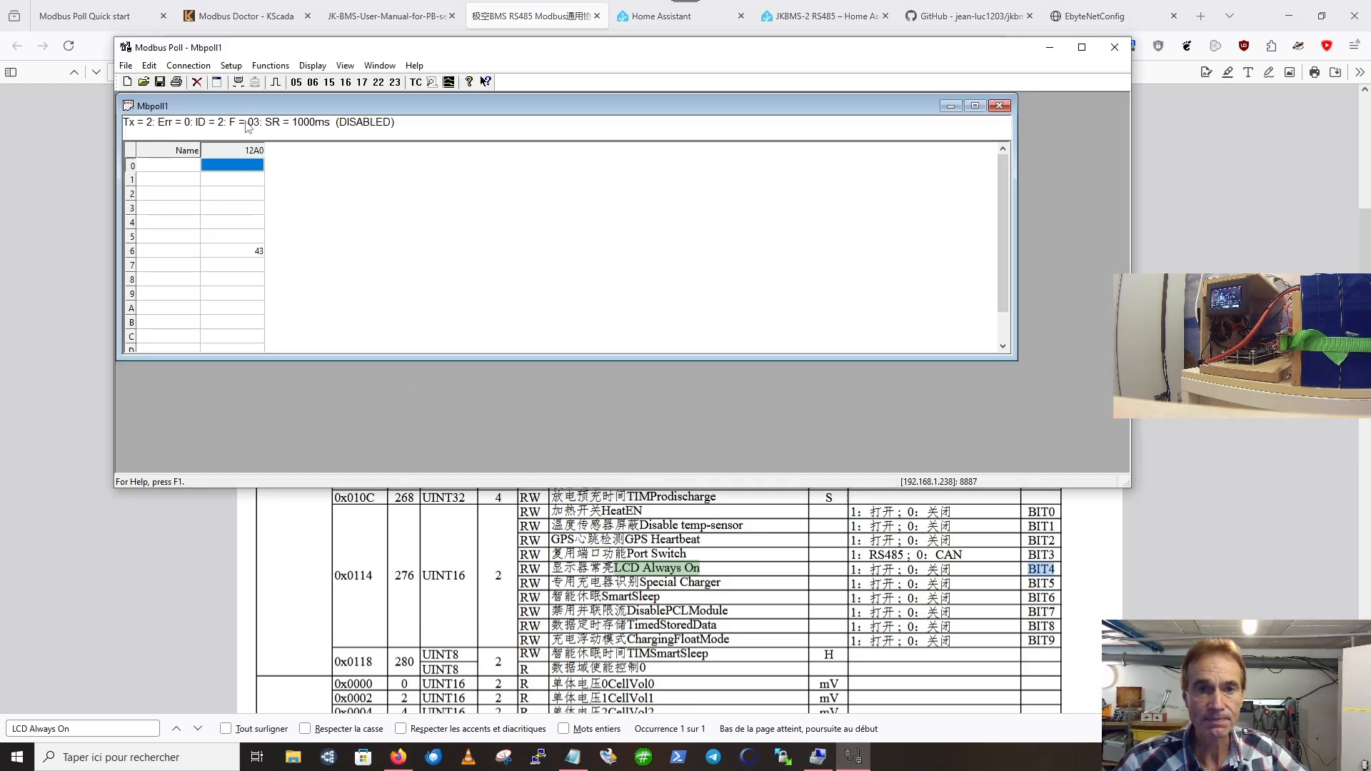
pyautogui.click(235, 65)
pyautogui.click(252, 83)
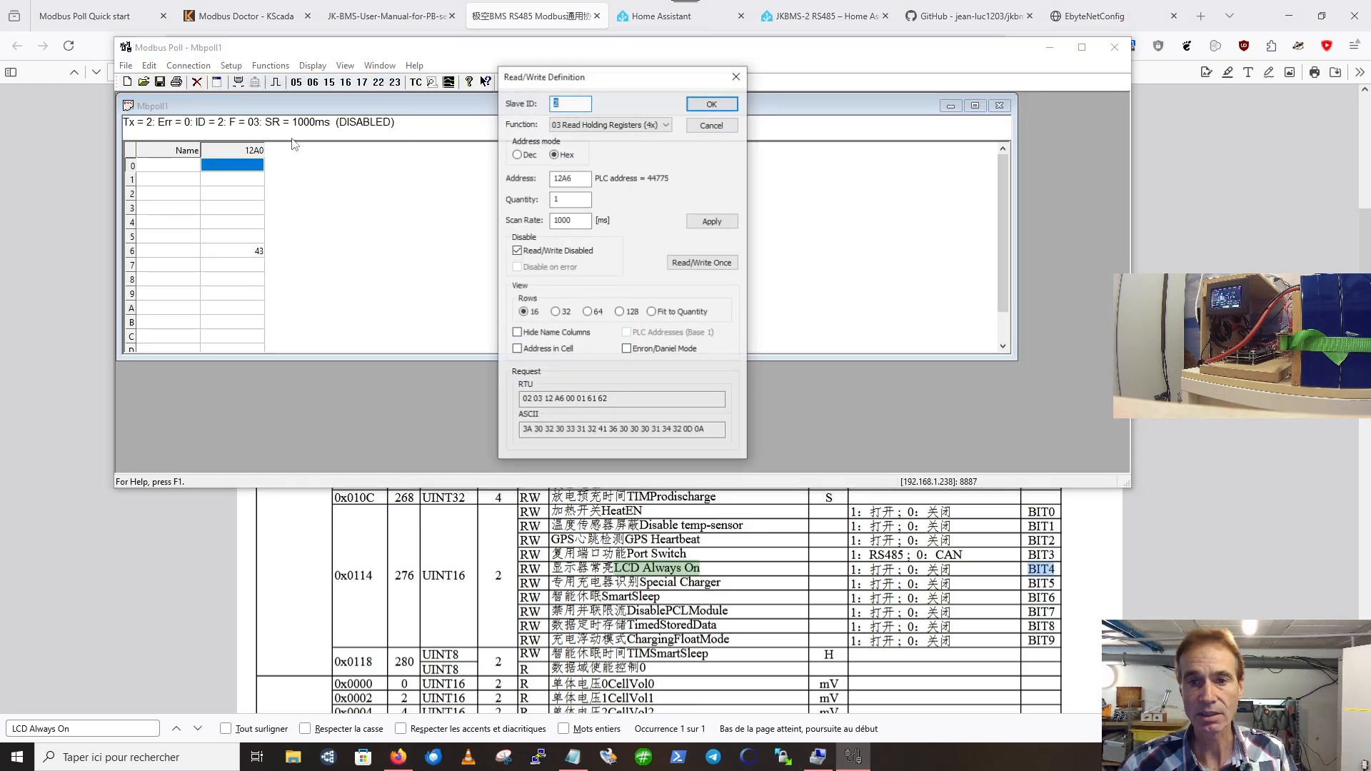
pyautogui.write('11')
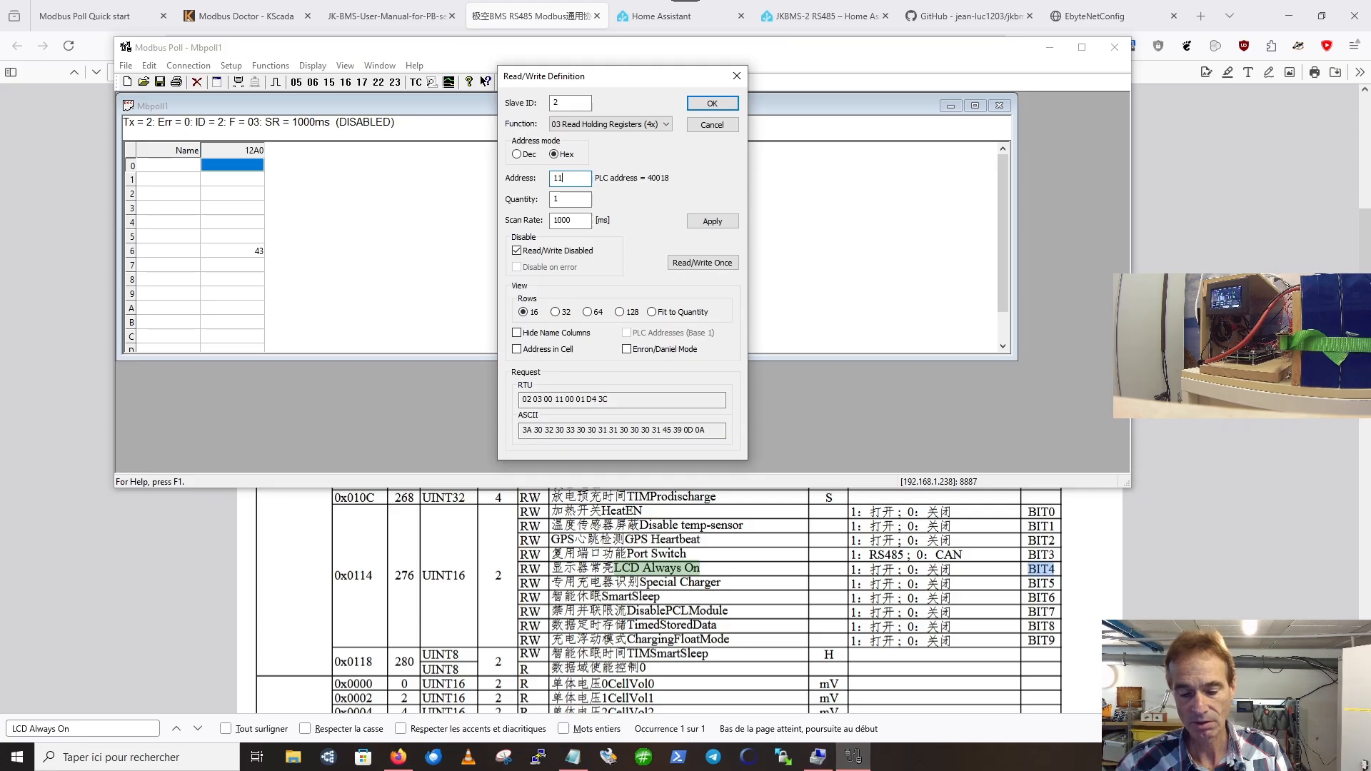
pyautogui.write('1')
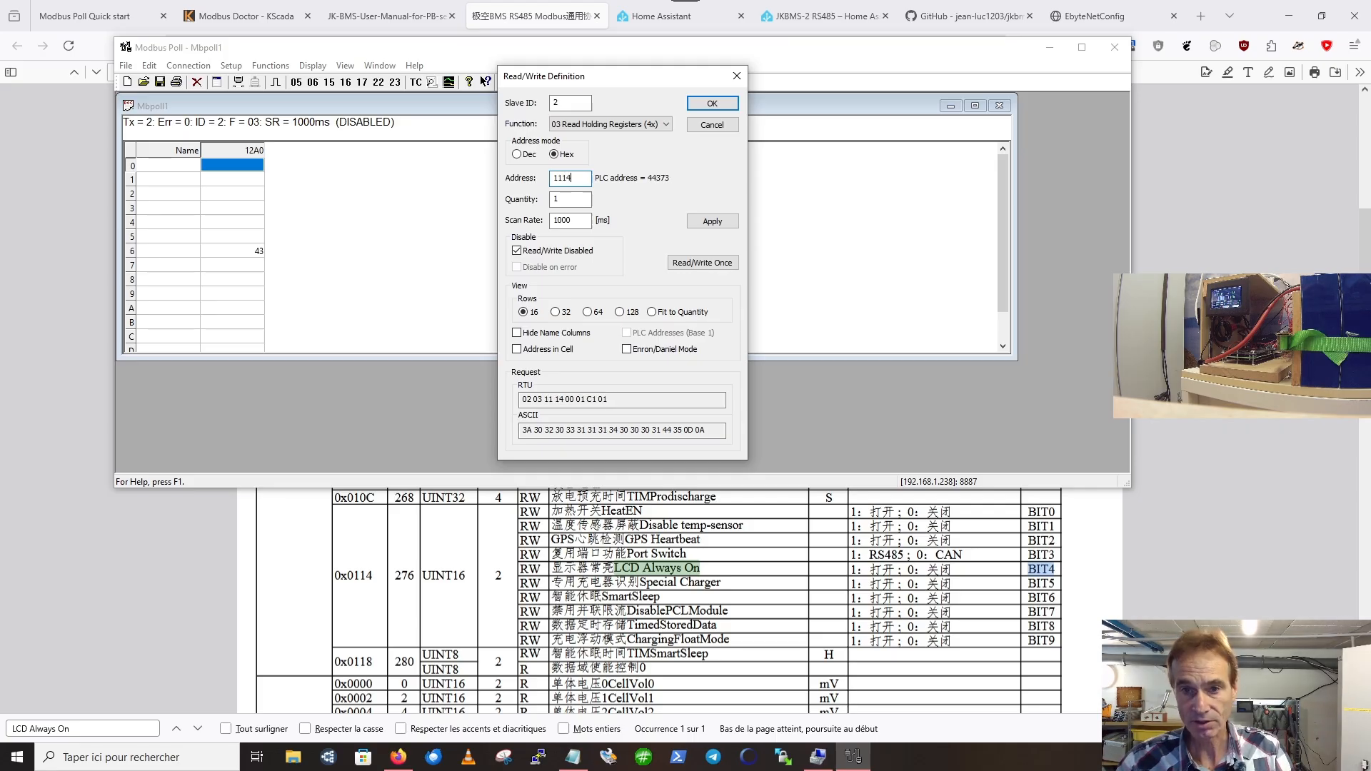
pyautogui.write('4')
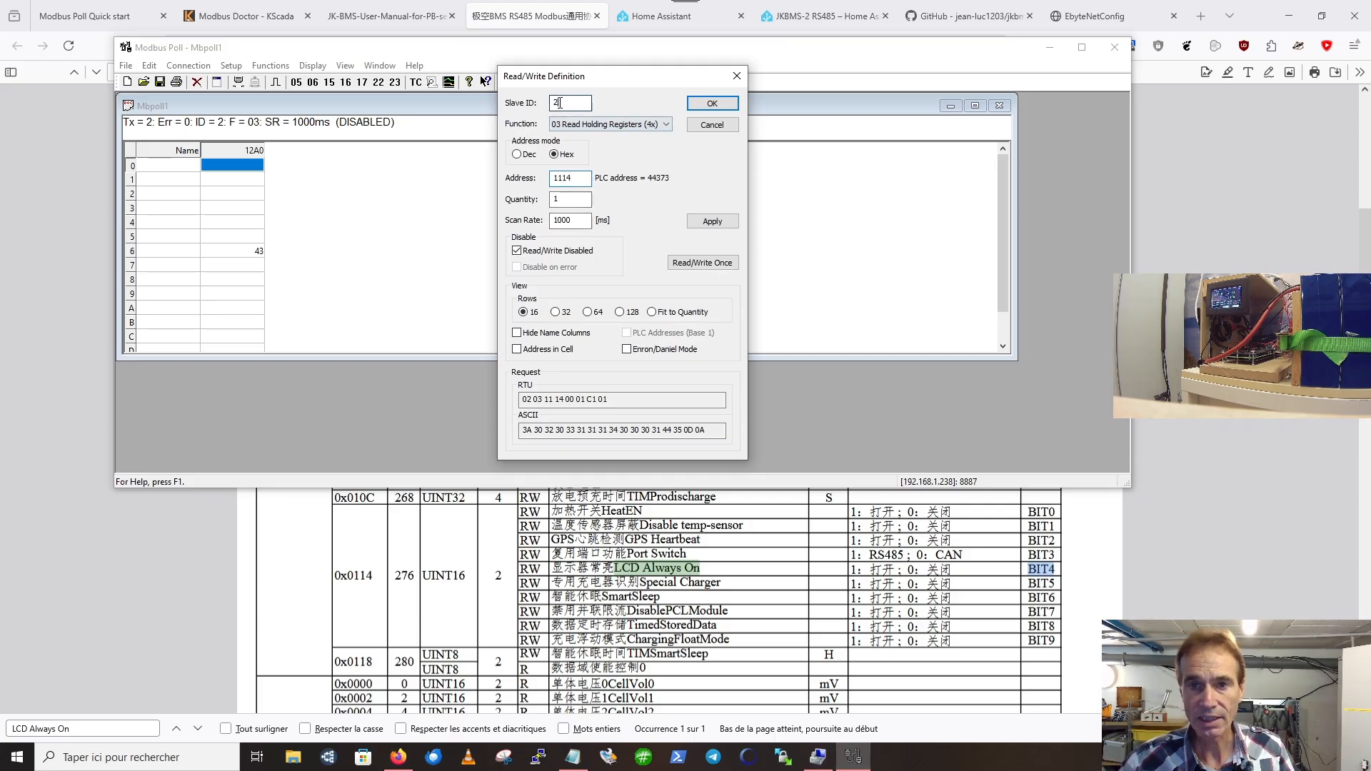
# Step: Set the slave ID to 1, read the register once, and accept the definition
pyautogui.doubleClick(553, 103)
pyautogui.write('1')
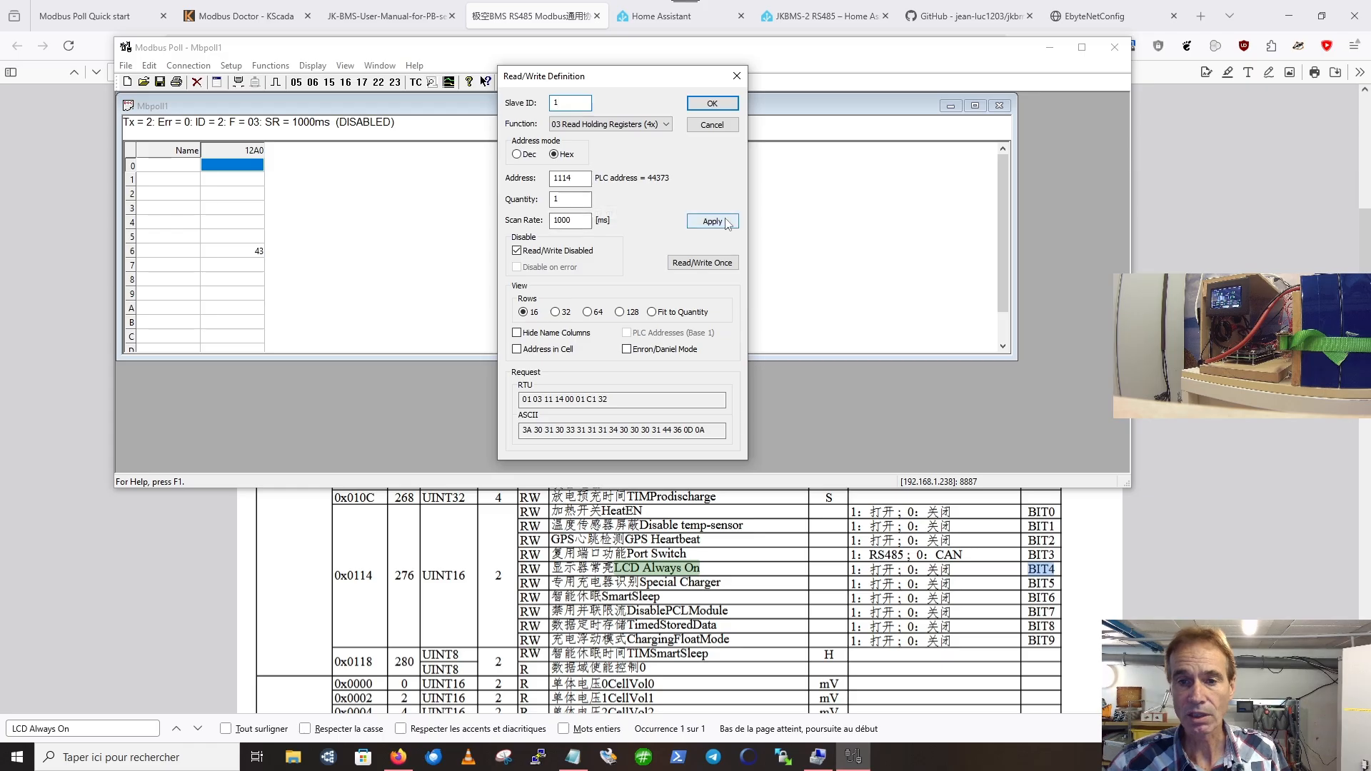
pyautogui.click(684, 264)
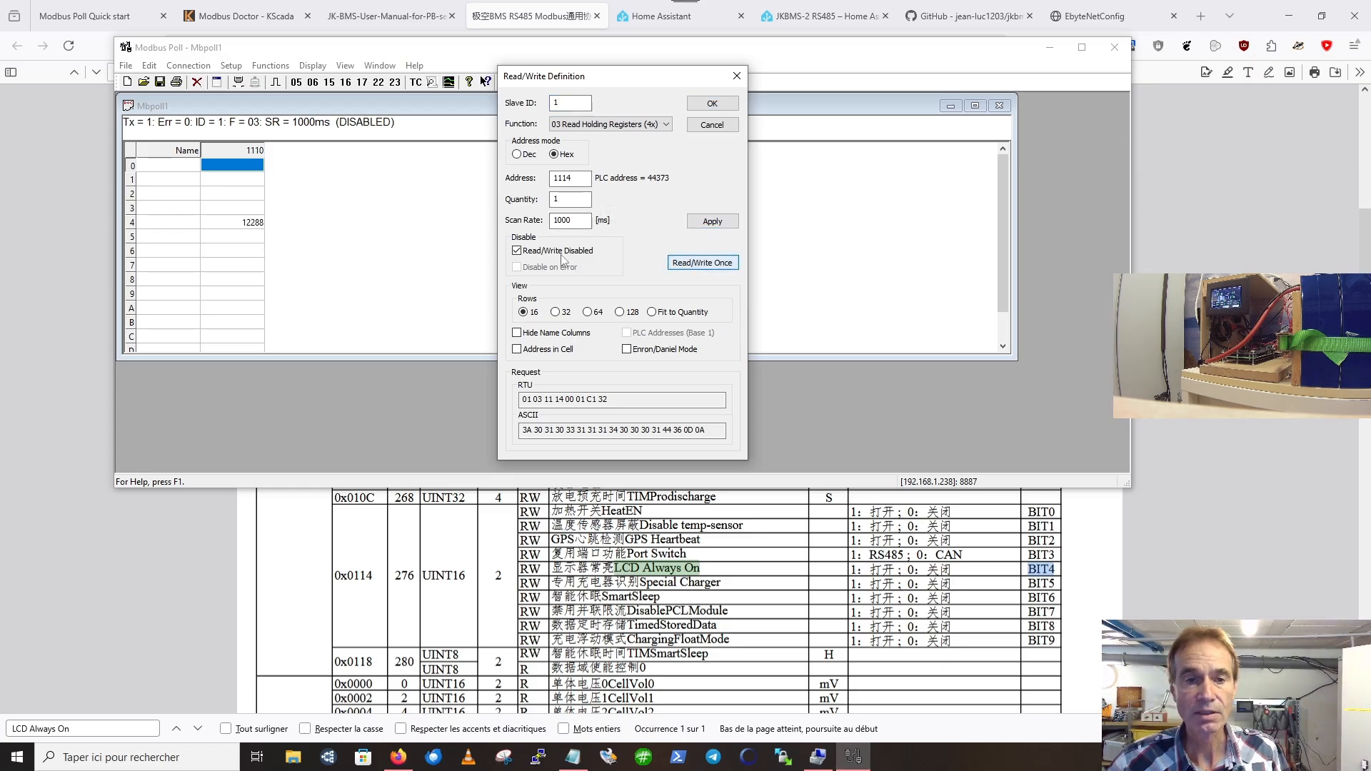
pyautogui.click(259, 222)
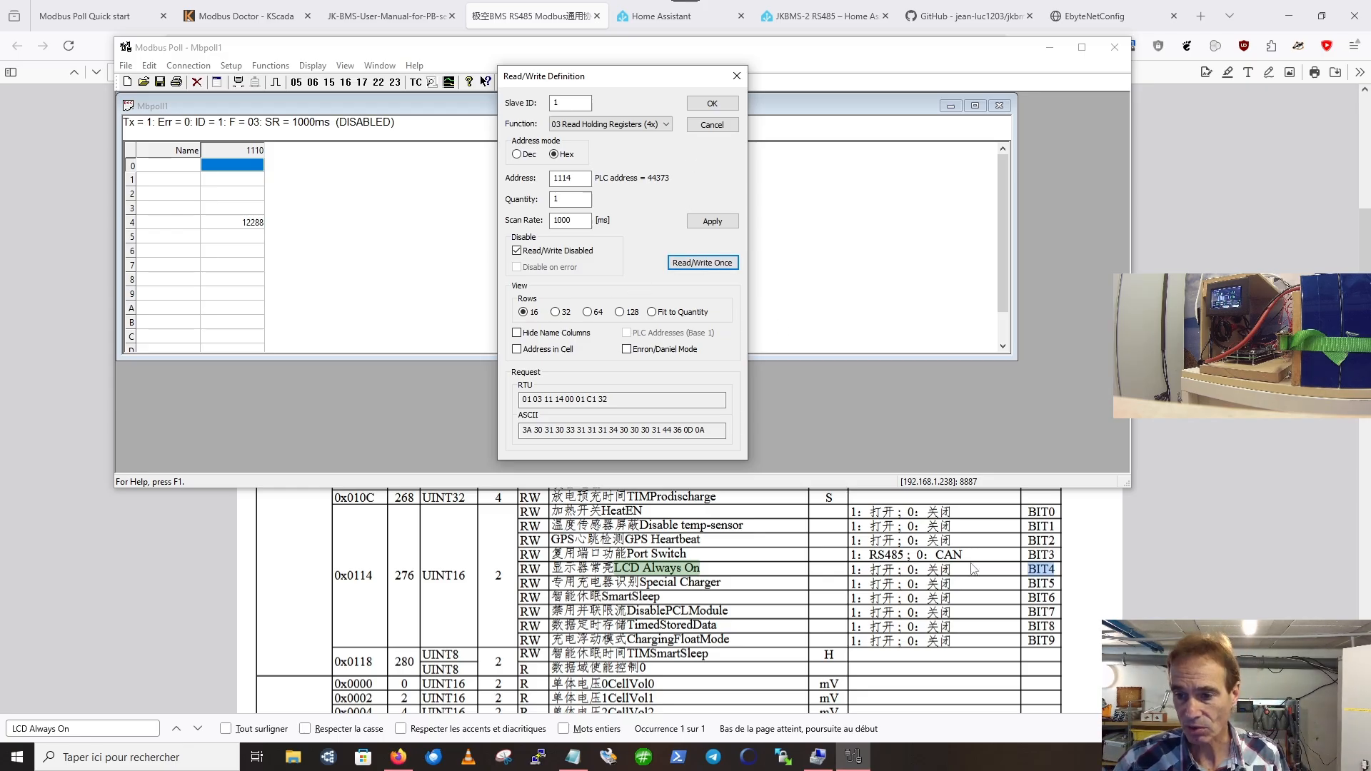
pyautogui.click(717, 107)
# Step: Display the value of register 1114 in binary format and widen its column to fit all 16 bits
pyautogui.click(255, 223)
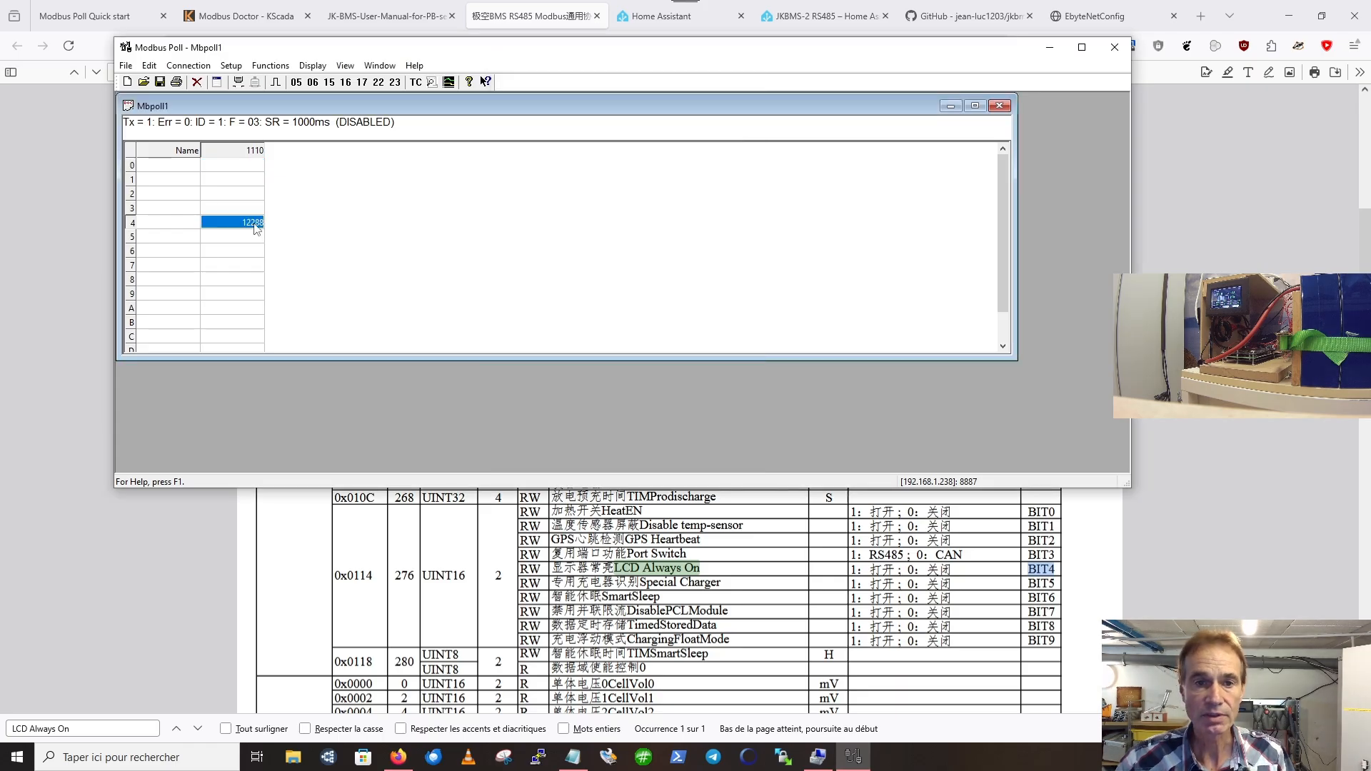
pyautogui.rightClick(254, 223)
pyautogui.moveTo(461, 241)
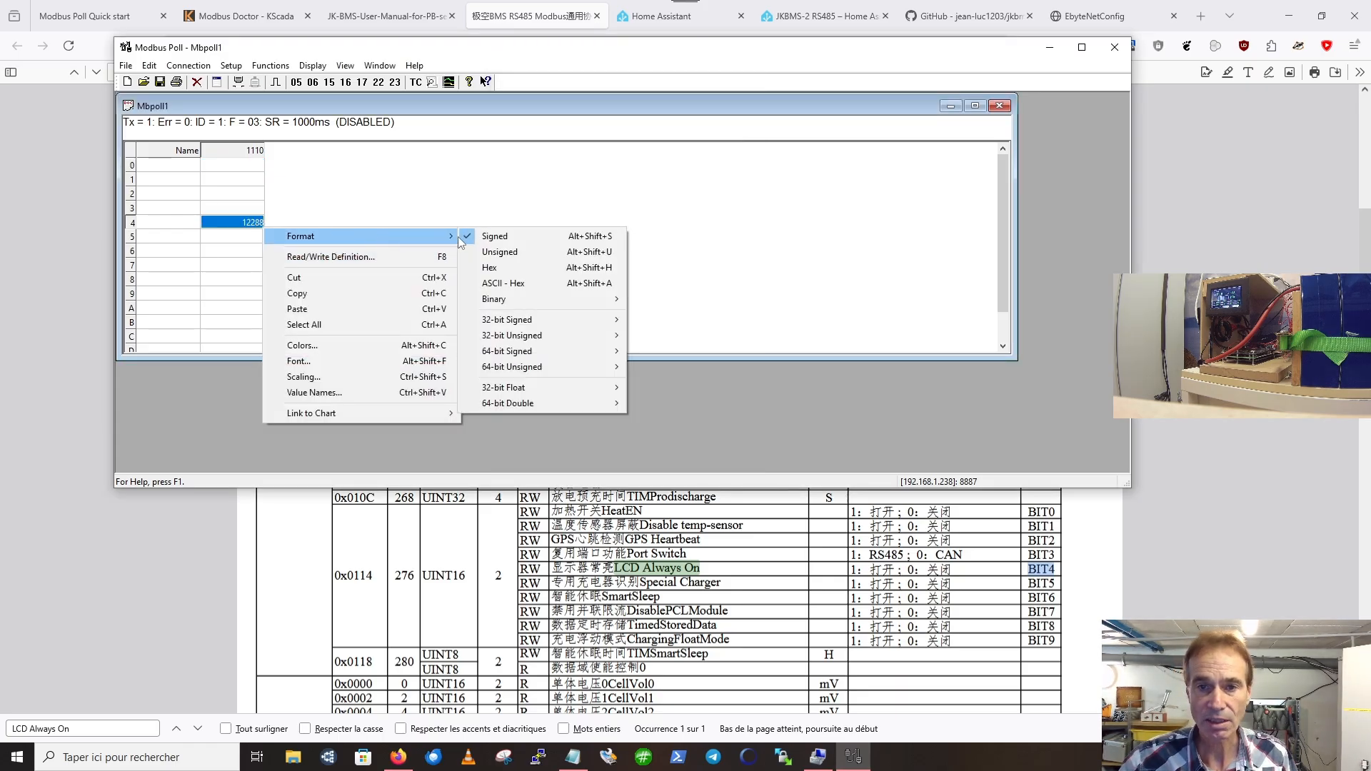
pyautogui.moveTo(571, 300)
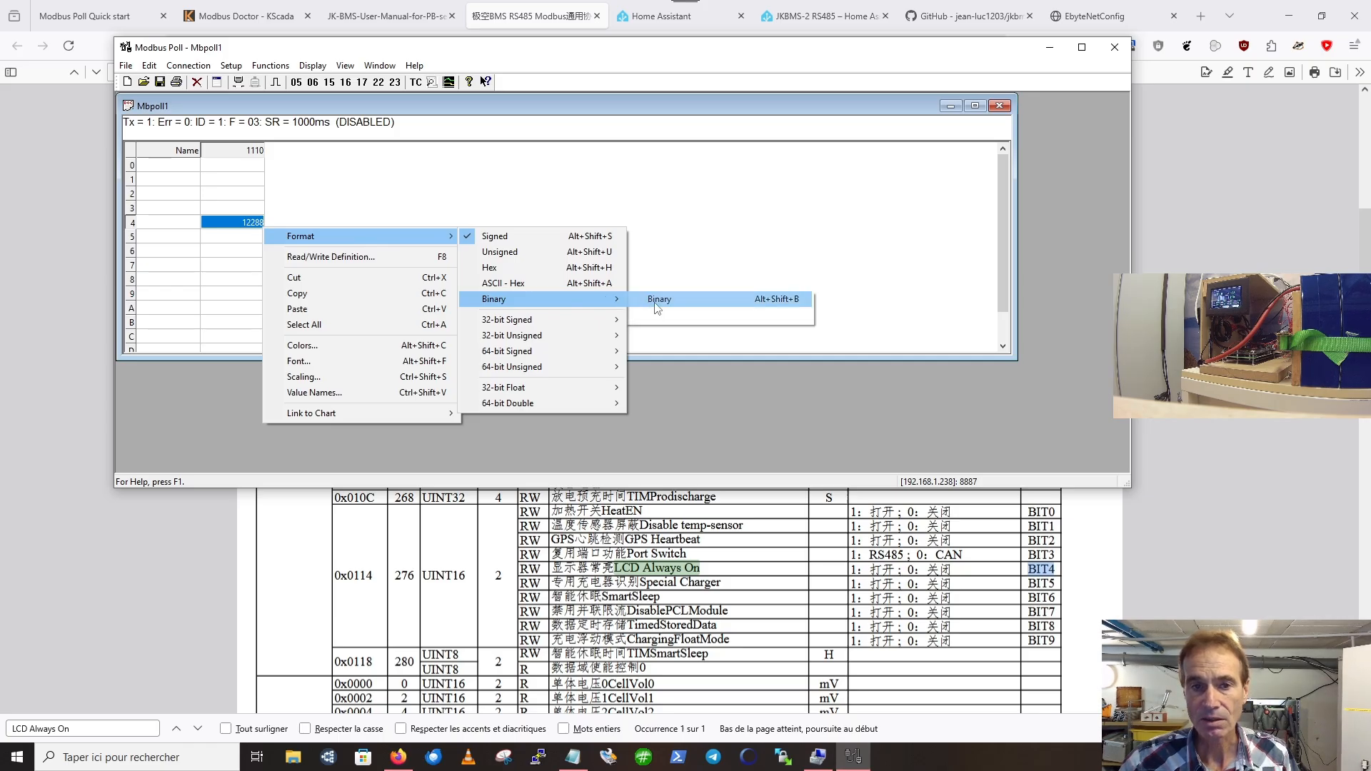
pyautogui.click(657, 303)
pyautogui.moveTo(264, 151); pyautogui.dragTo(338, 152)
# Step: Show the binary names of register 1114 and move their window clear of the register table
pyautogui.rightClick(337, 226)
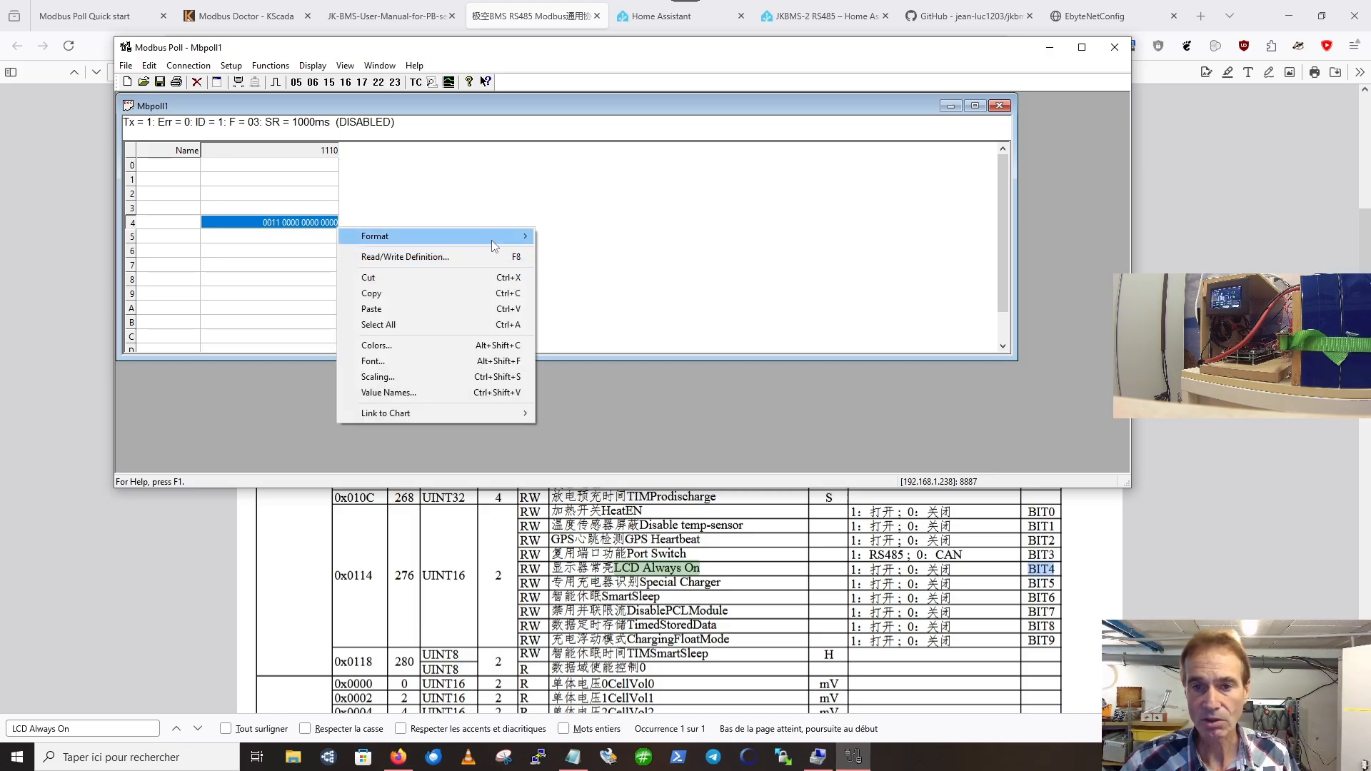
pyautogui.moveTo(493, 239)
pyautogui.moveTo(664, 305)
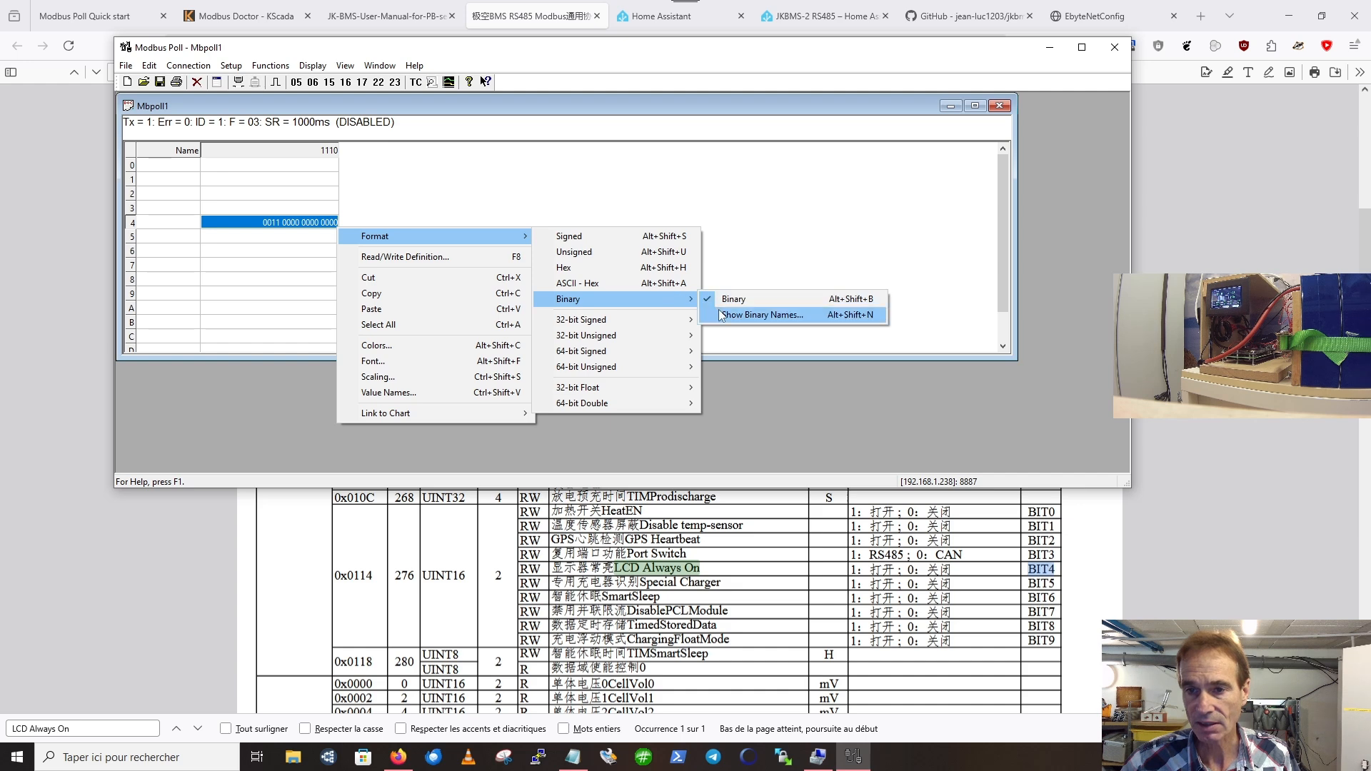
pyautogui.click(750, 315)
pyautogui.moveTo(241, 88); pyautogui.dragTo(539, 113)
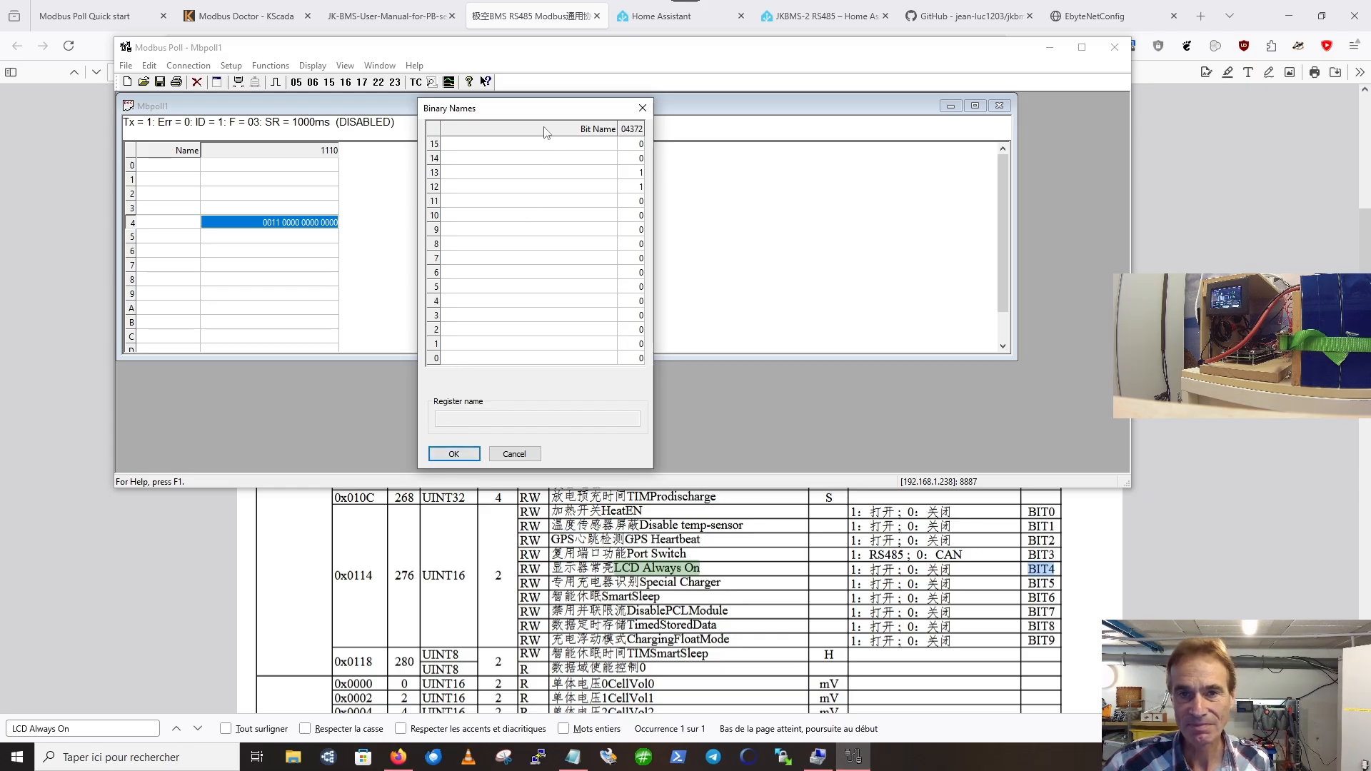
pyautogui.moveTo(539, 108); pyautogui.dragTo(936, 112)
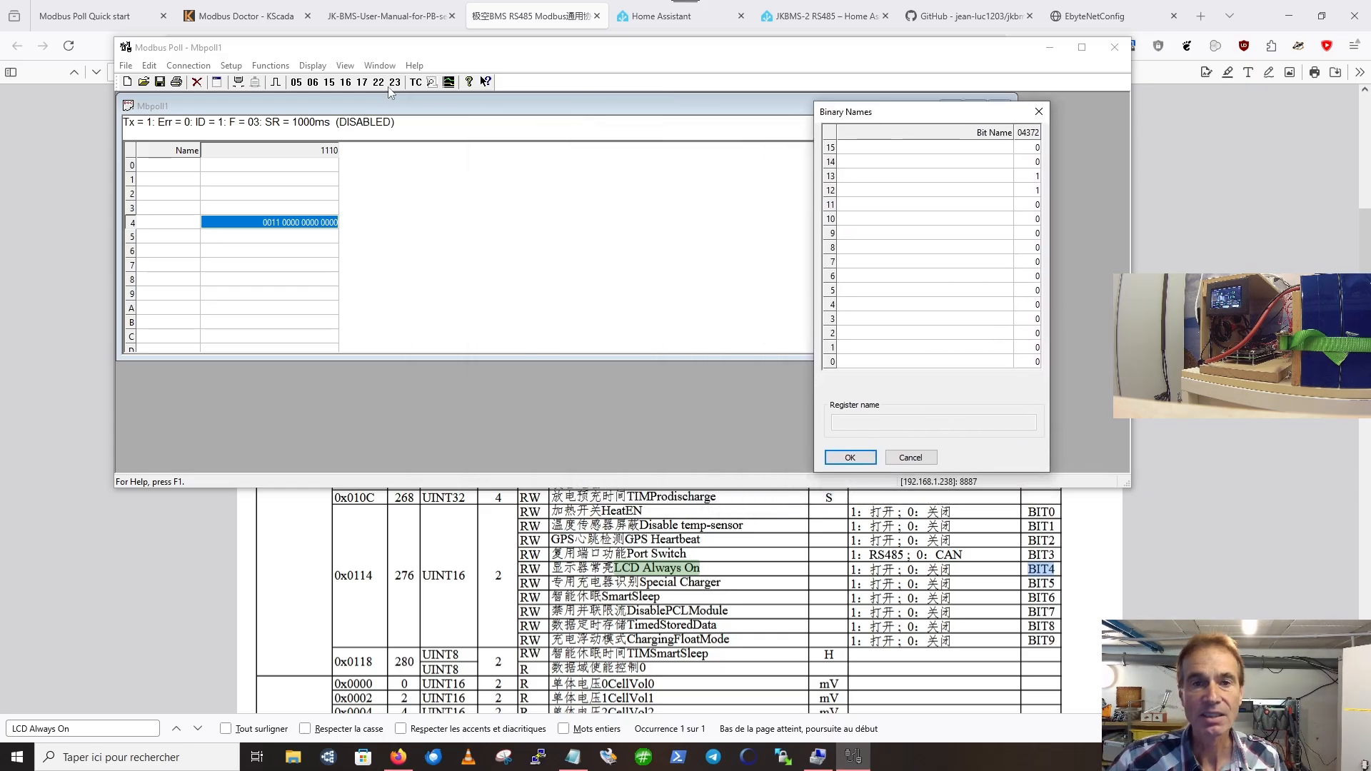
pyautogui.click(280, 66)
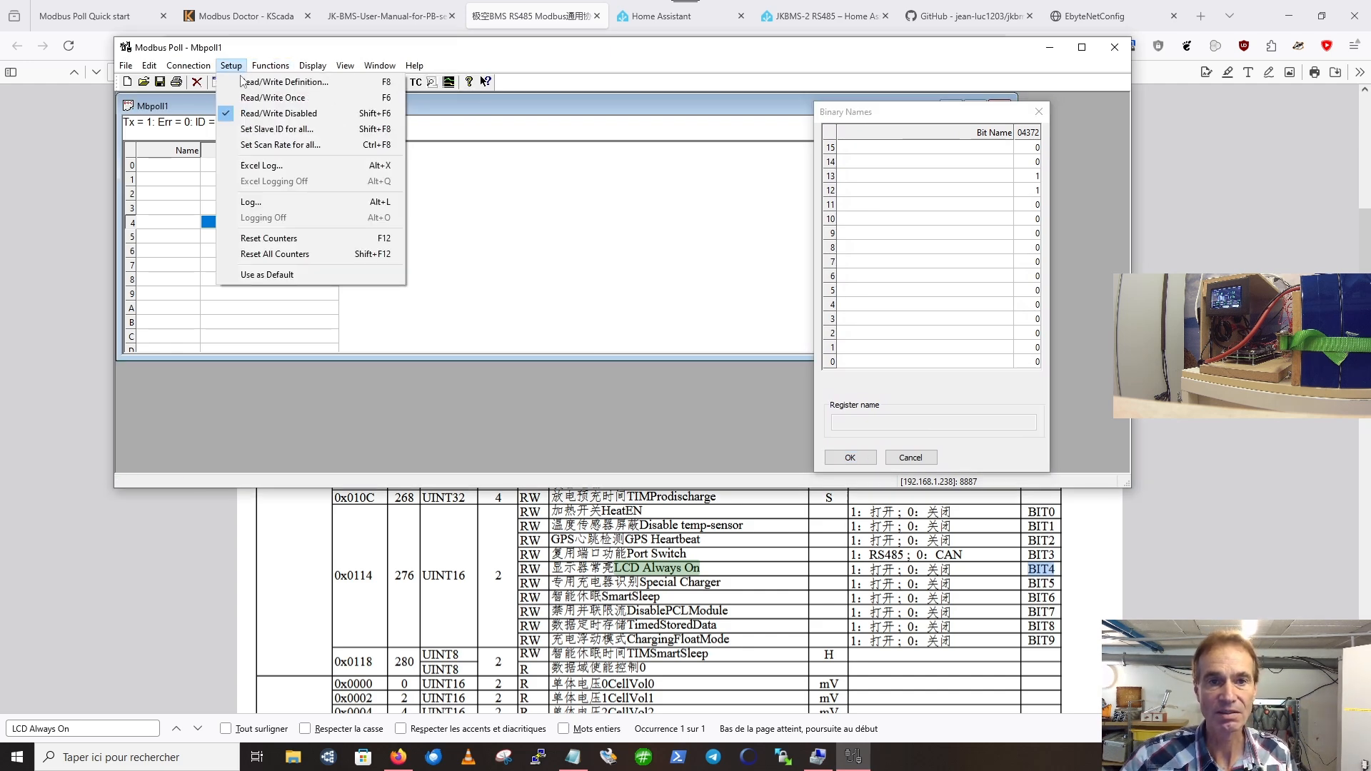
pyautogui.click(243, 81)
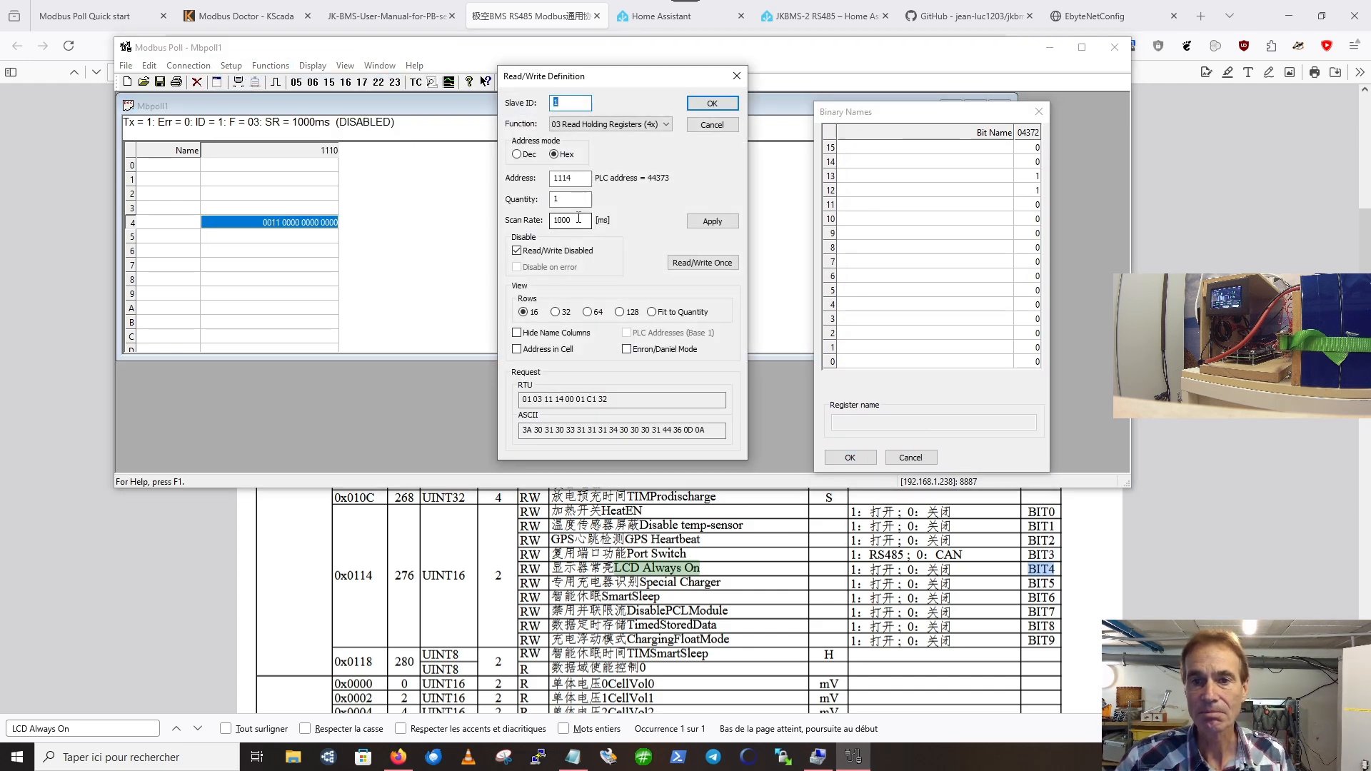
pyautogui.click(712, 125)
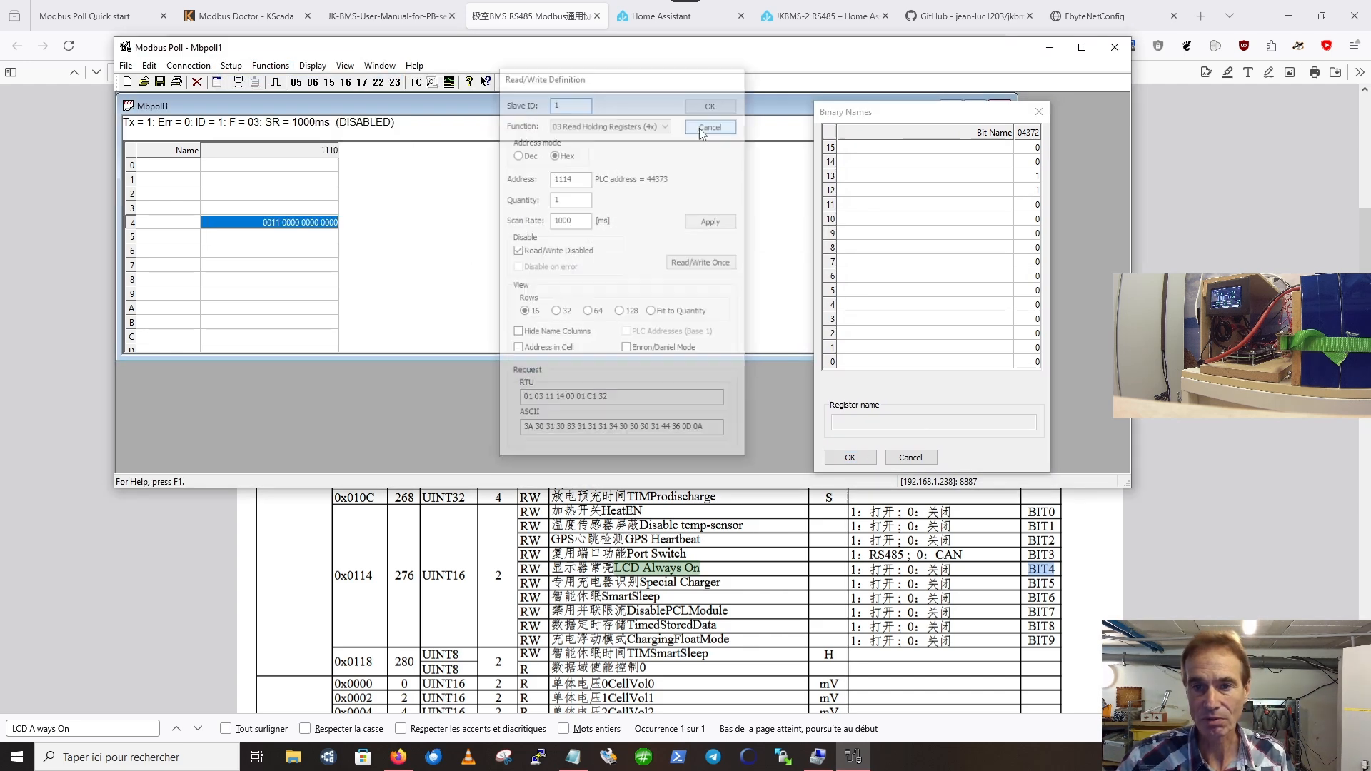
pyautogui.doubleClick(312, 223)
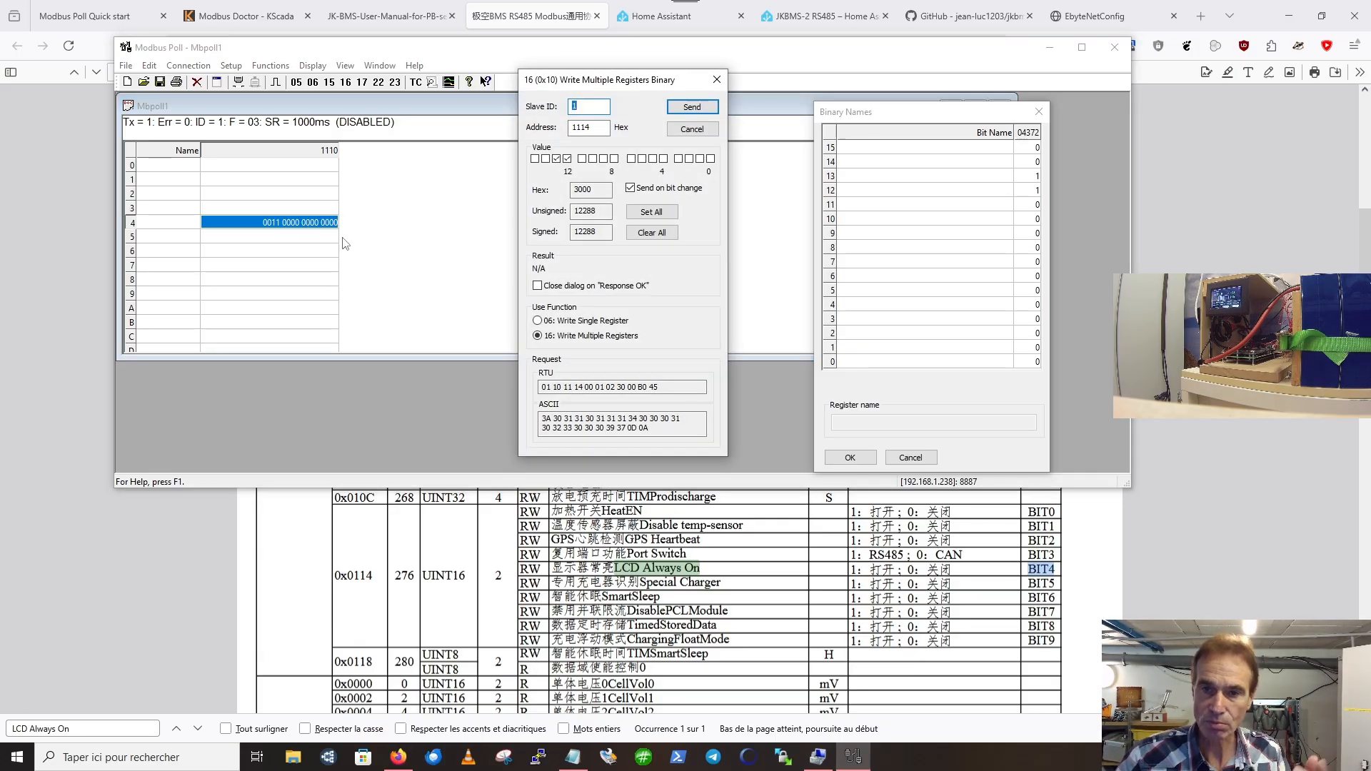
pyautogui.moveTo(600, 88); pyautogui.dragTo(468, 108)
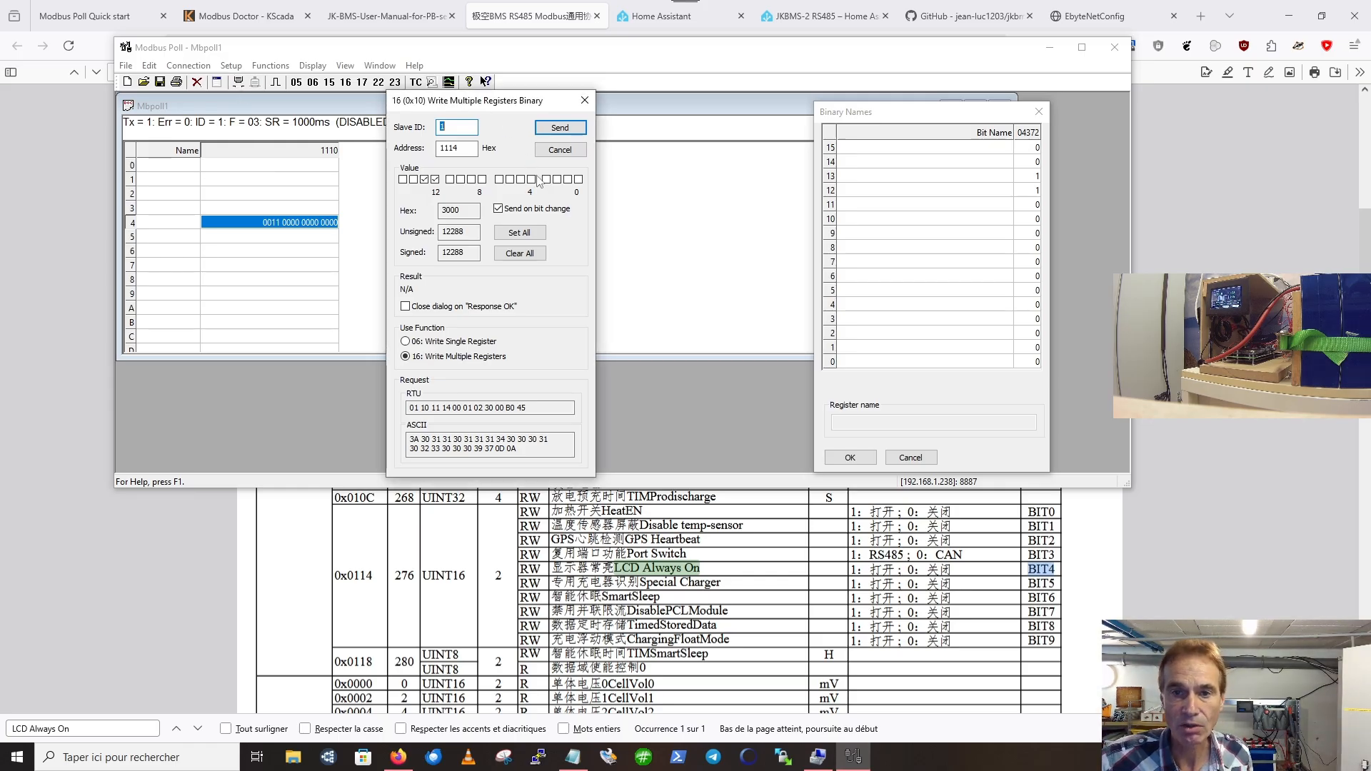
pyautogui.click(559, 150)
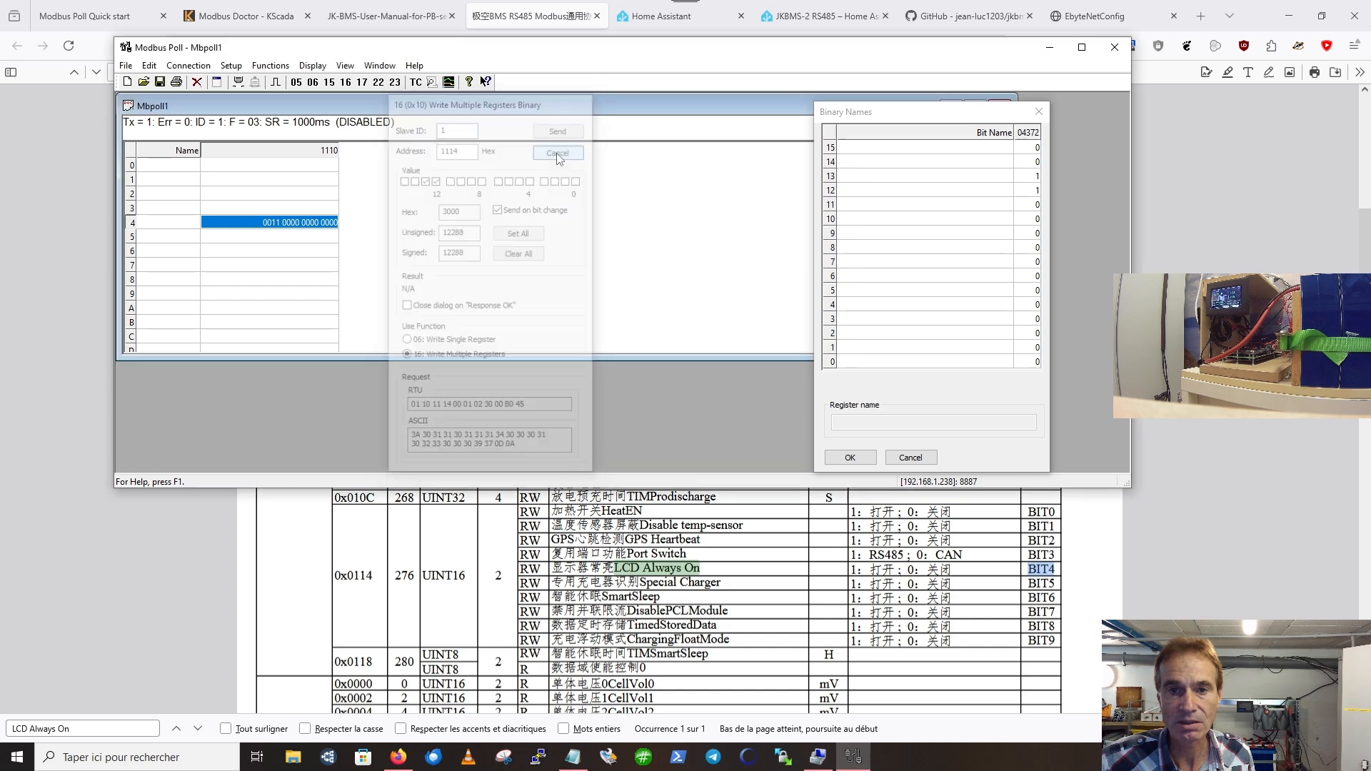
# Step: Show the communication traffic and move its window below the register table
pyautogui.click(313, 66)
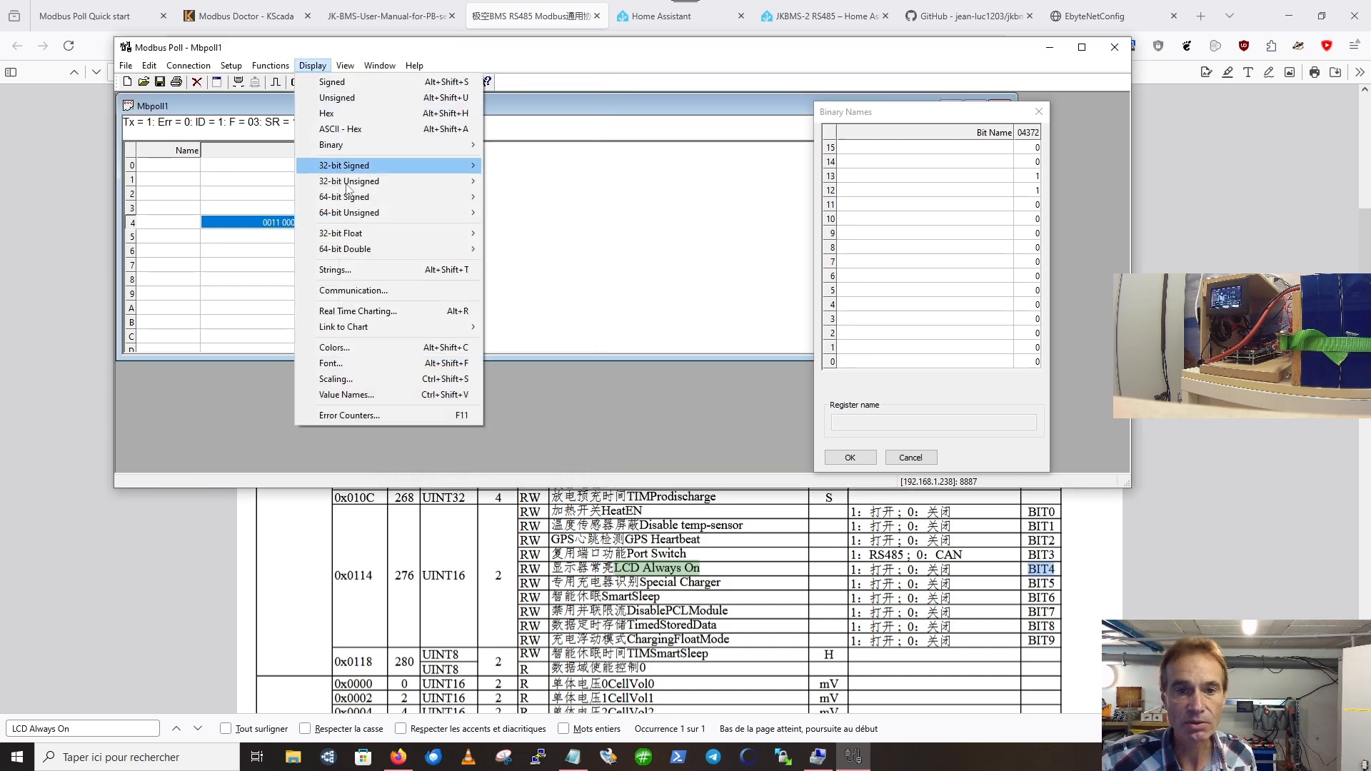
pyautogui.click(363, 290)
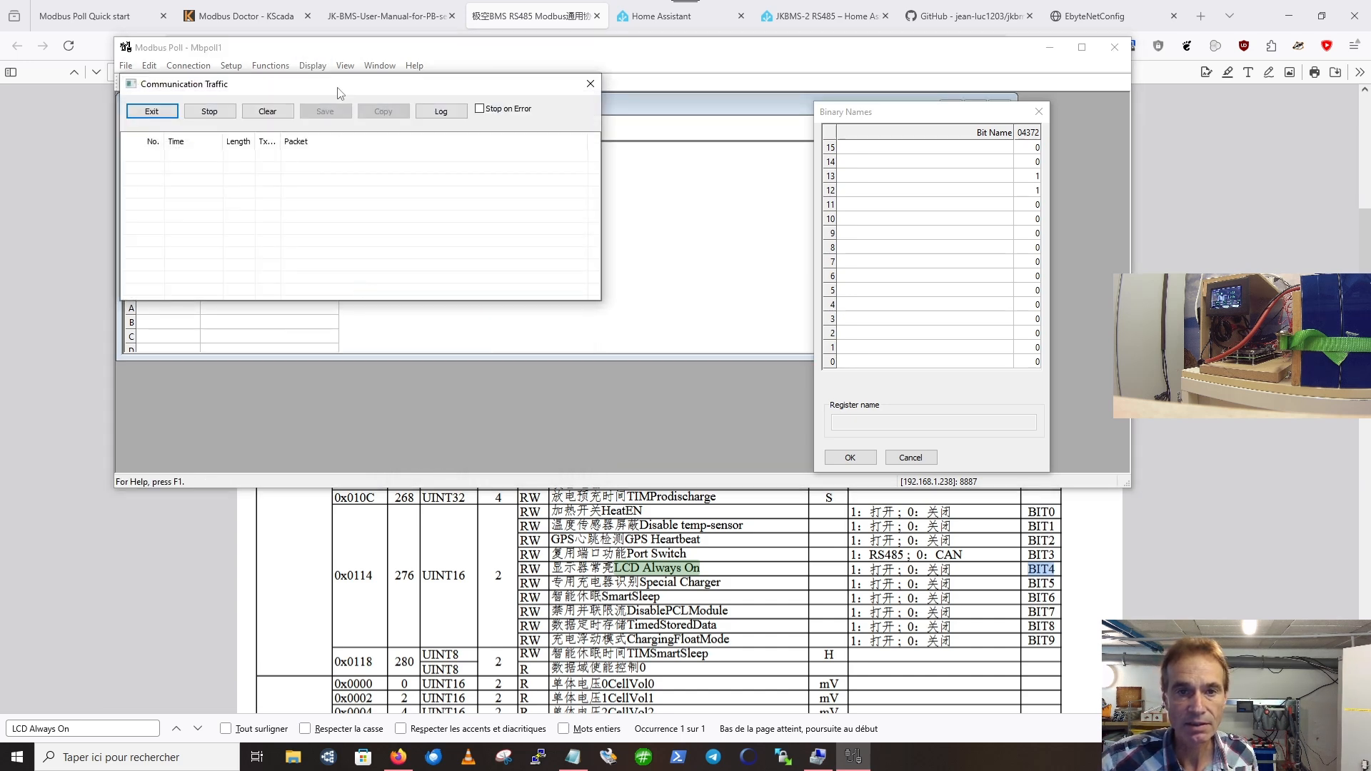
pyautogui.moveTo(337, 90); pyautogui.dragTo(331, 395)
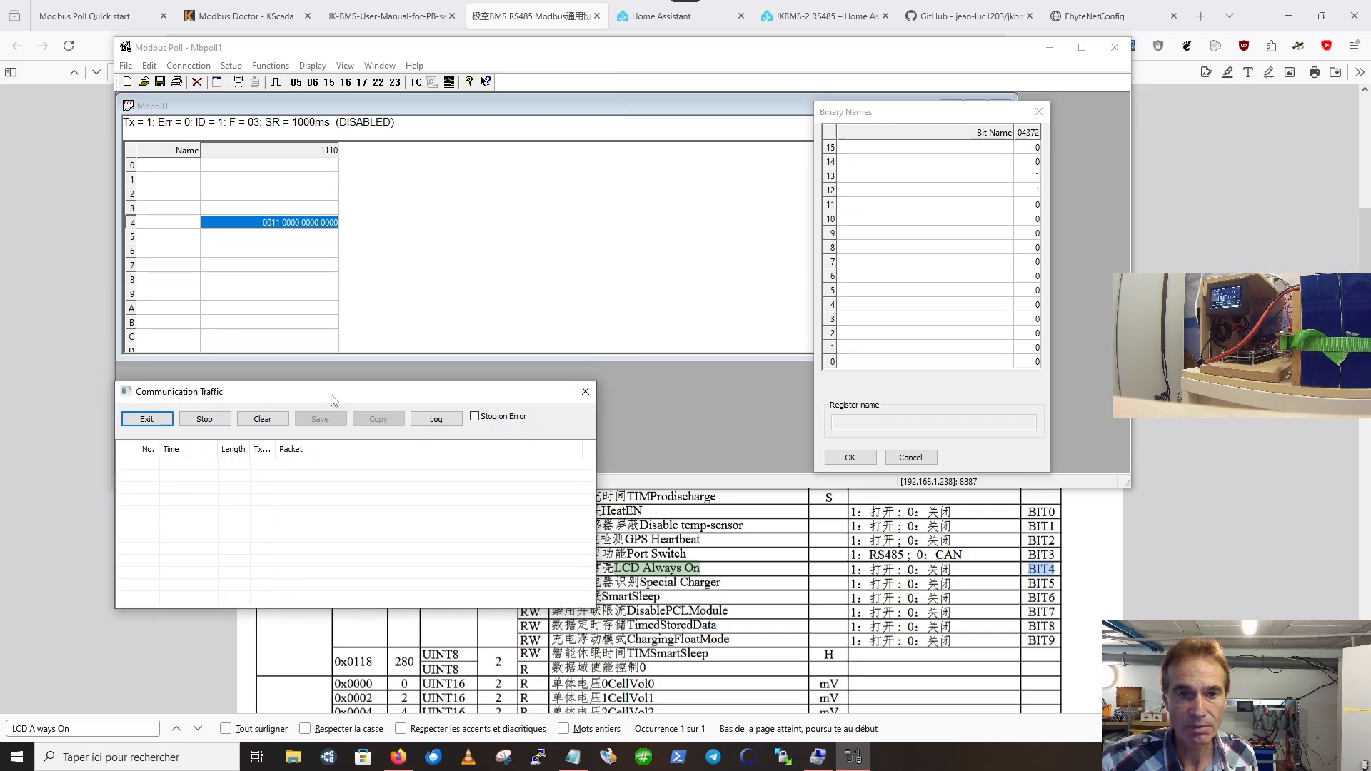
# Step: Turn on bit 4 of register 1114 on slave 1 using Write Multiple Registers, and select the response packet in the traffic log
pyautogui.doubleClick(324, 225)
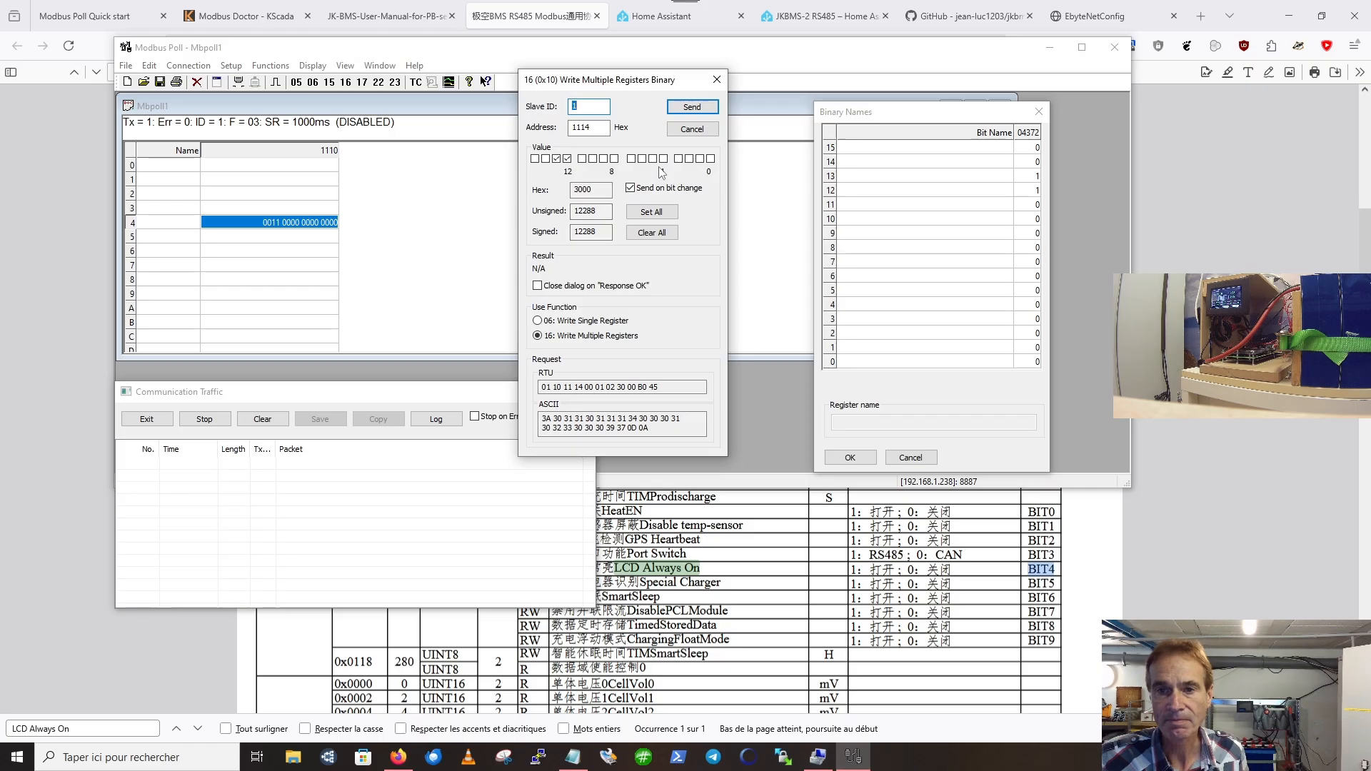
pyautogui.click(663, 160)
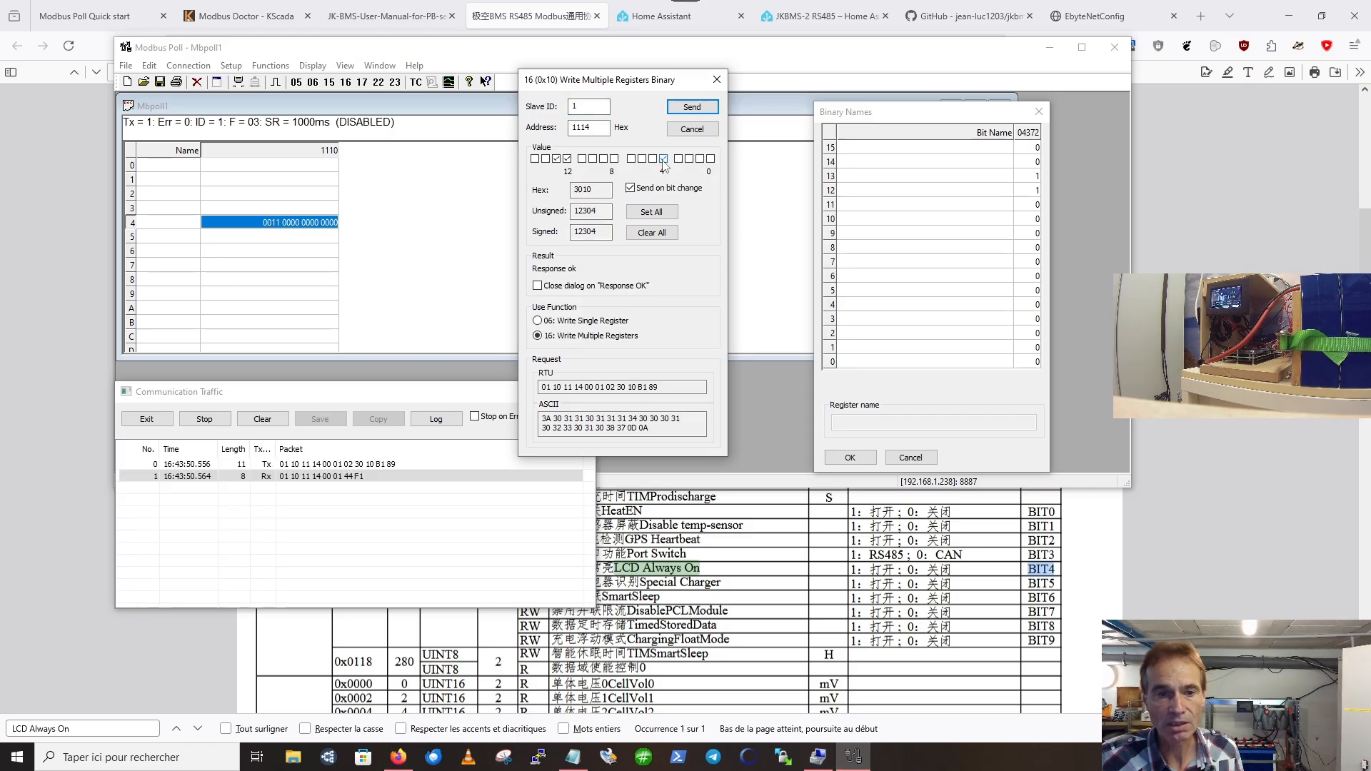
pyautogui.click(354, 477)
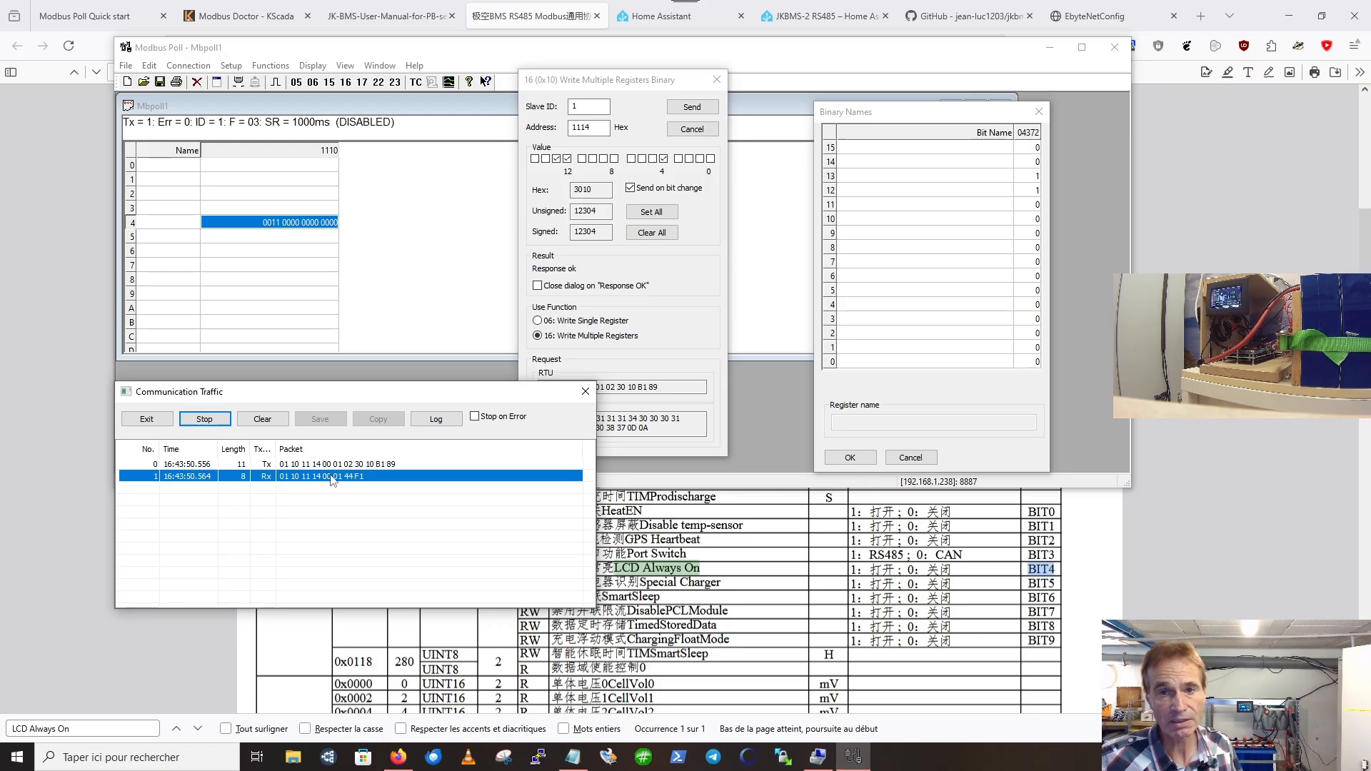
pyautogui.click(577, 108)
pyautogui.write('2')
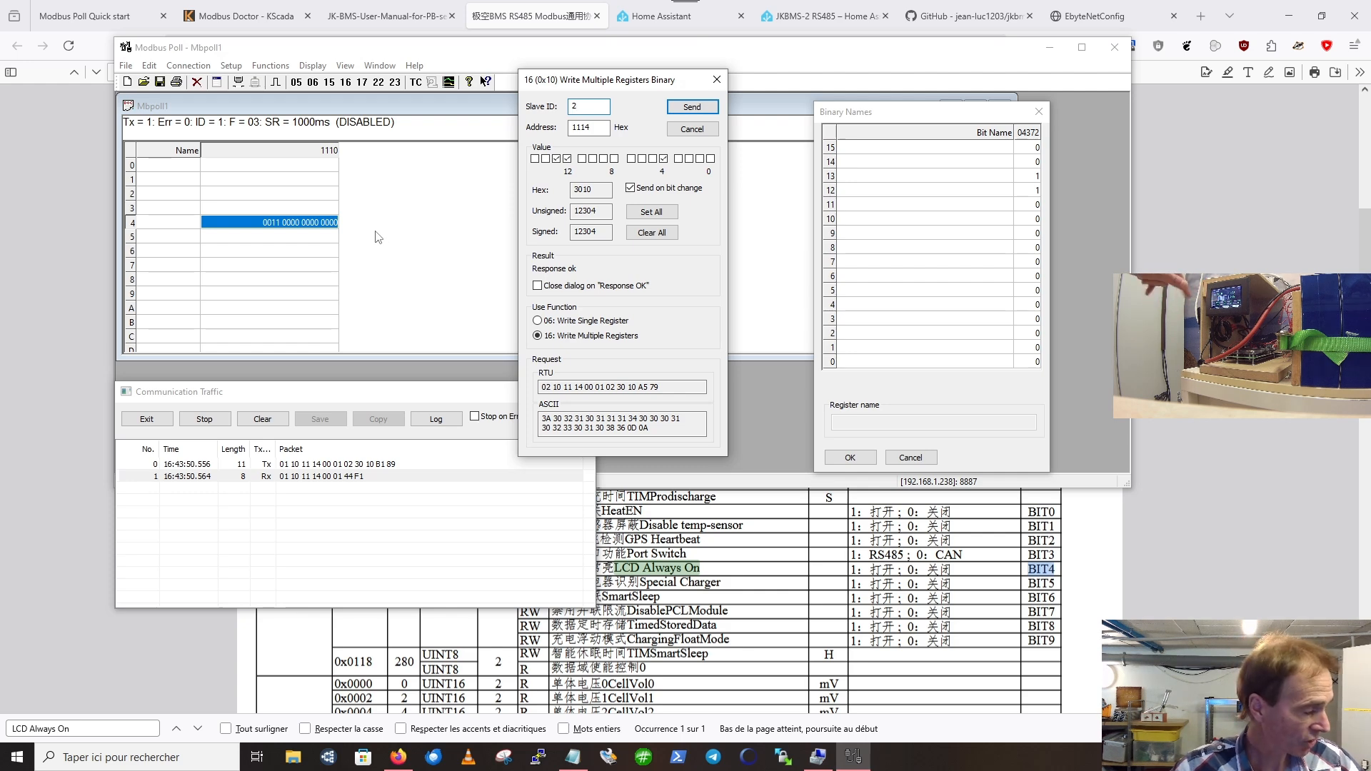
pyautogui.press('Escape')
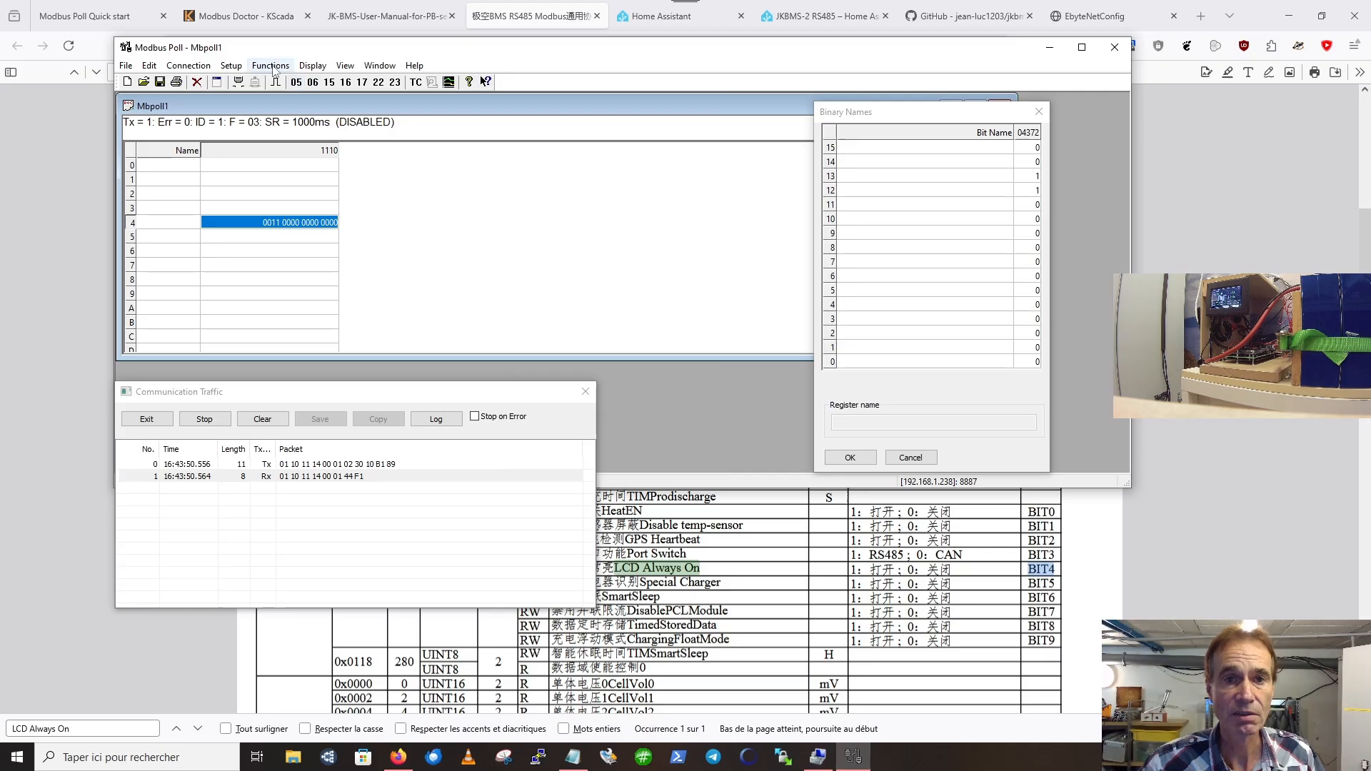
# Step: Set the slave ID in the read/write definition to 2, apply it, read register 1114 once, and accept the definition
pyautogui.click(274, 66)
pyautogui.click(257, 82)
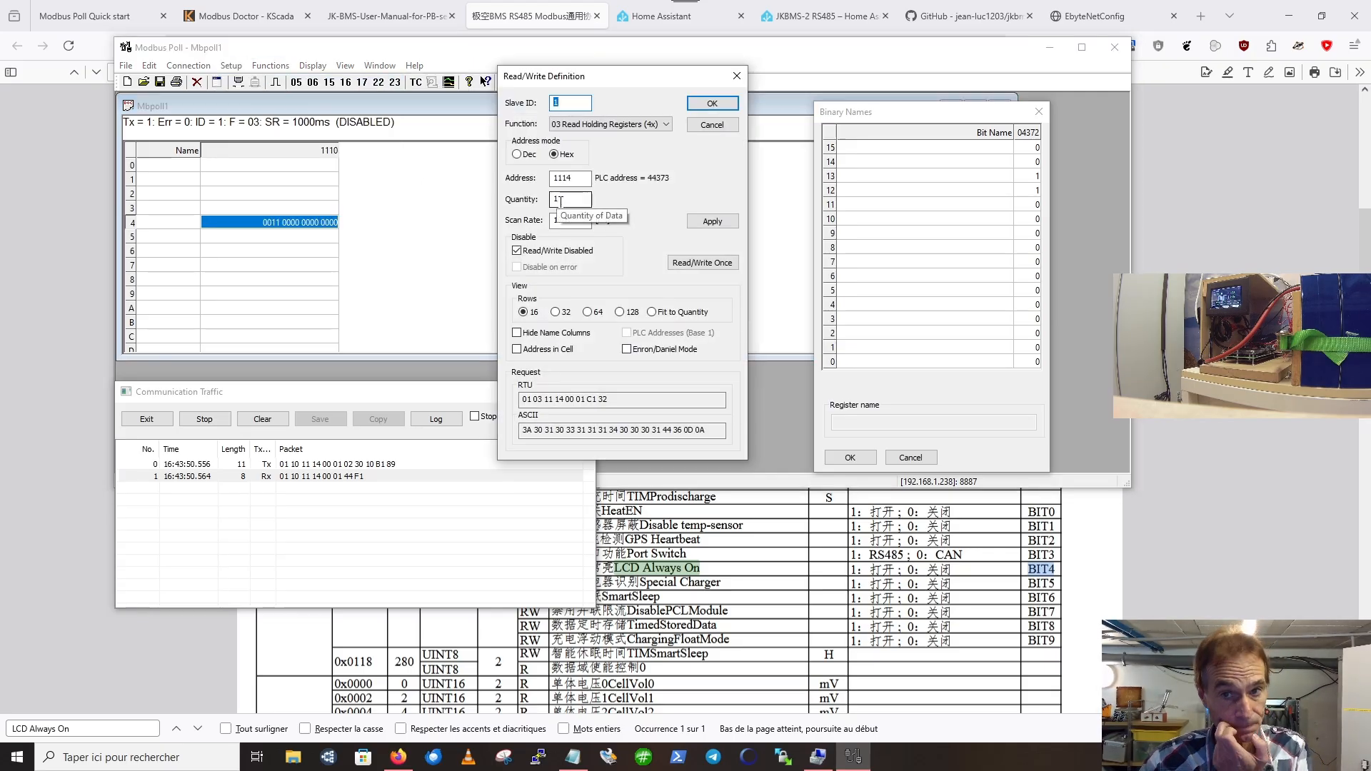
pyautogui.click(560, 103)
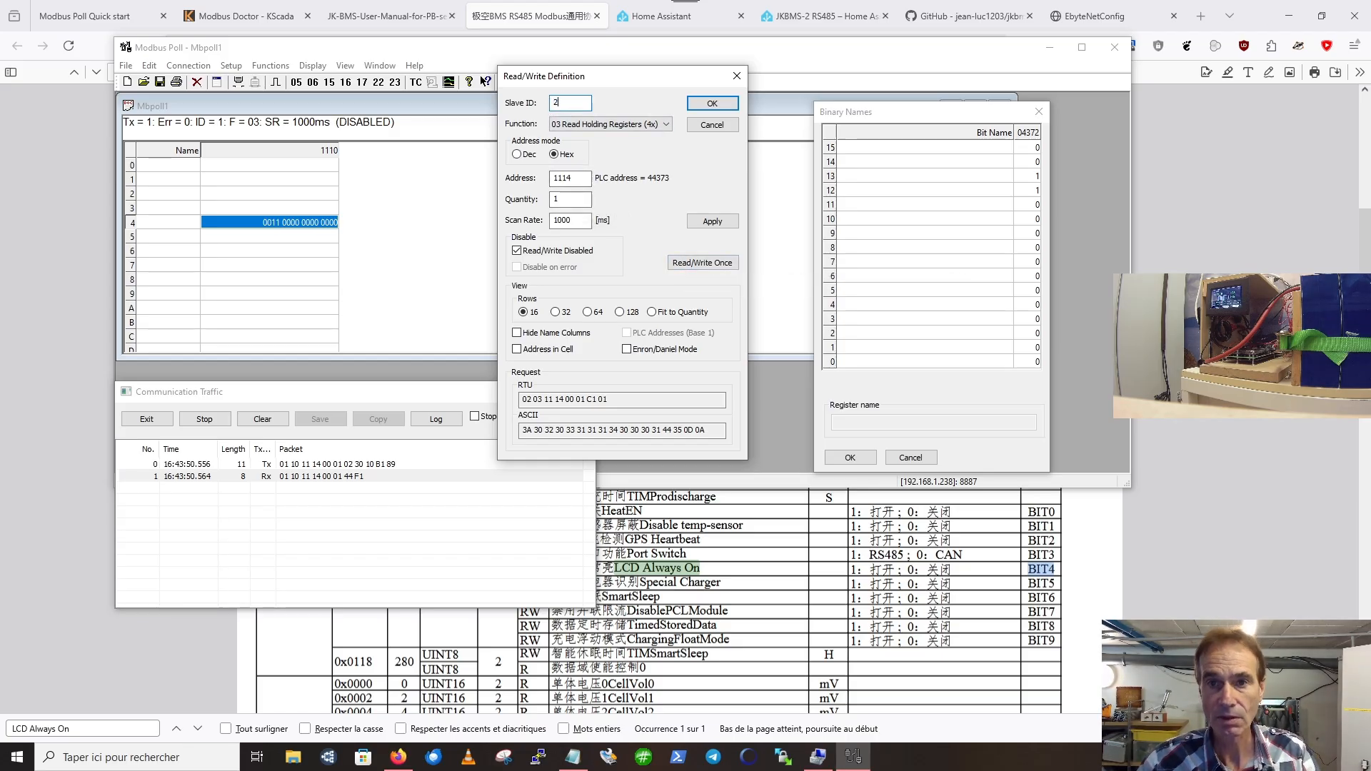
pyautogui.click(712, 221)
pyautogui.click(687, 264)
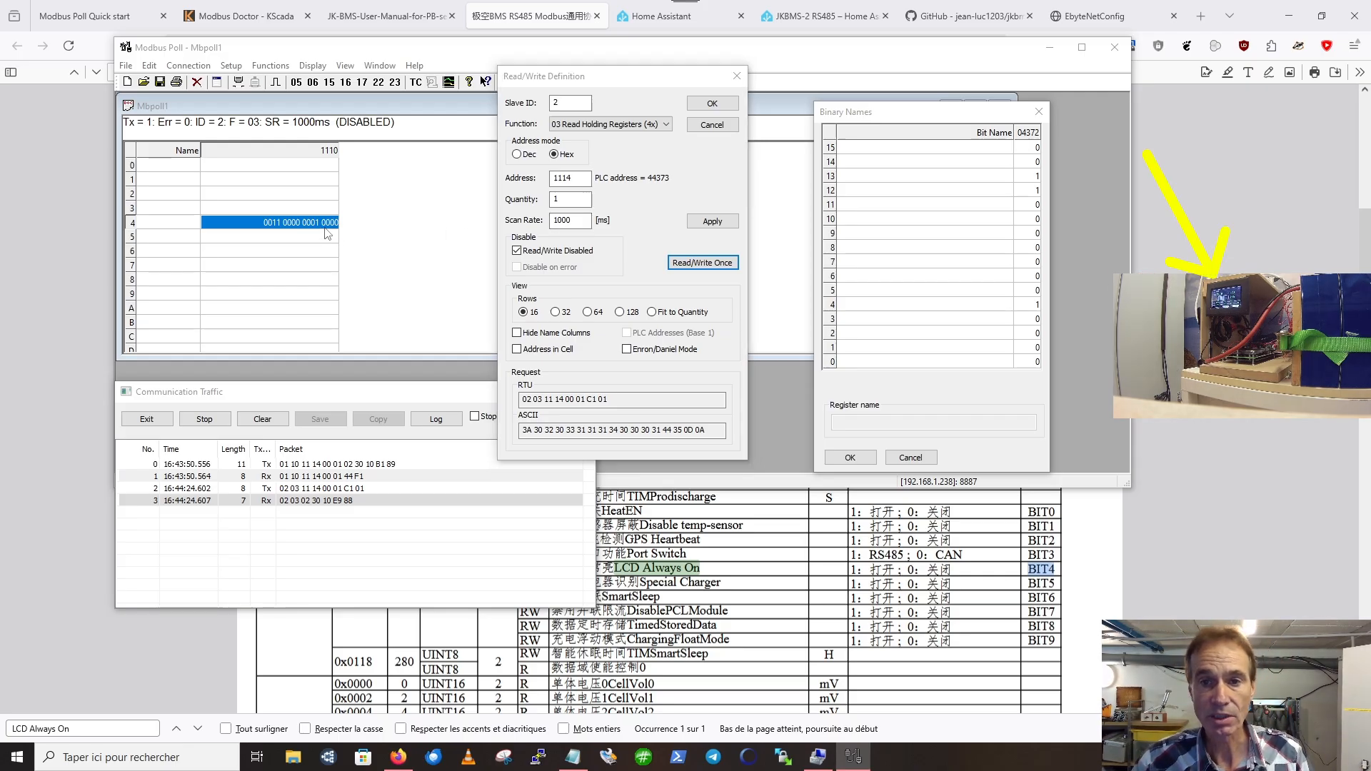
pyautogui.click(715, 104)
# Step: Turn off bit 4 of register 1114 on slave 2 with a binary register write, and close the write dialog
pyautogui.doubleClick(331, 223)
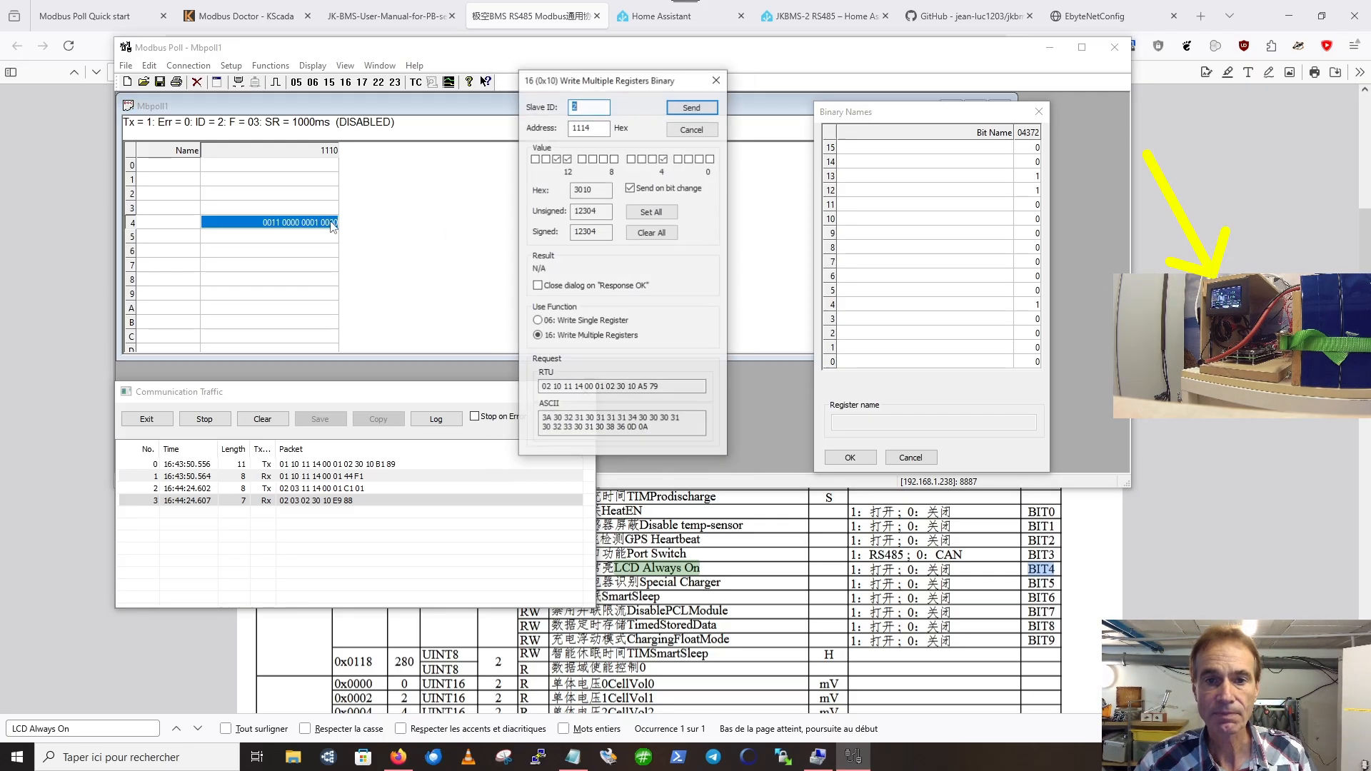
pyautogui.click(663, 158)
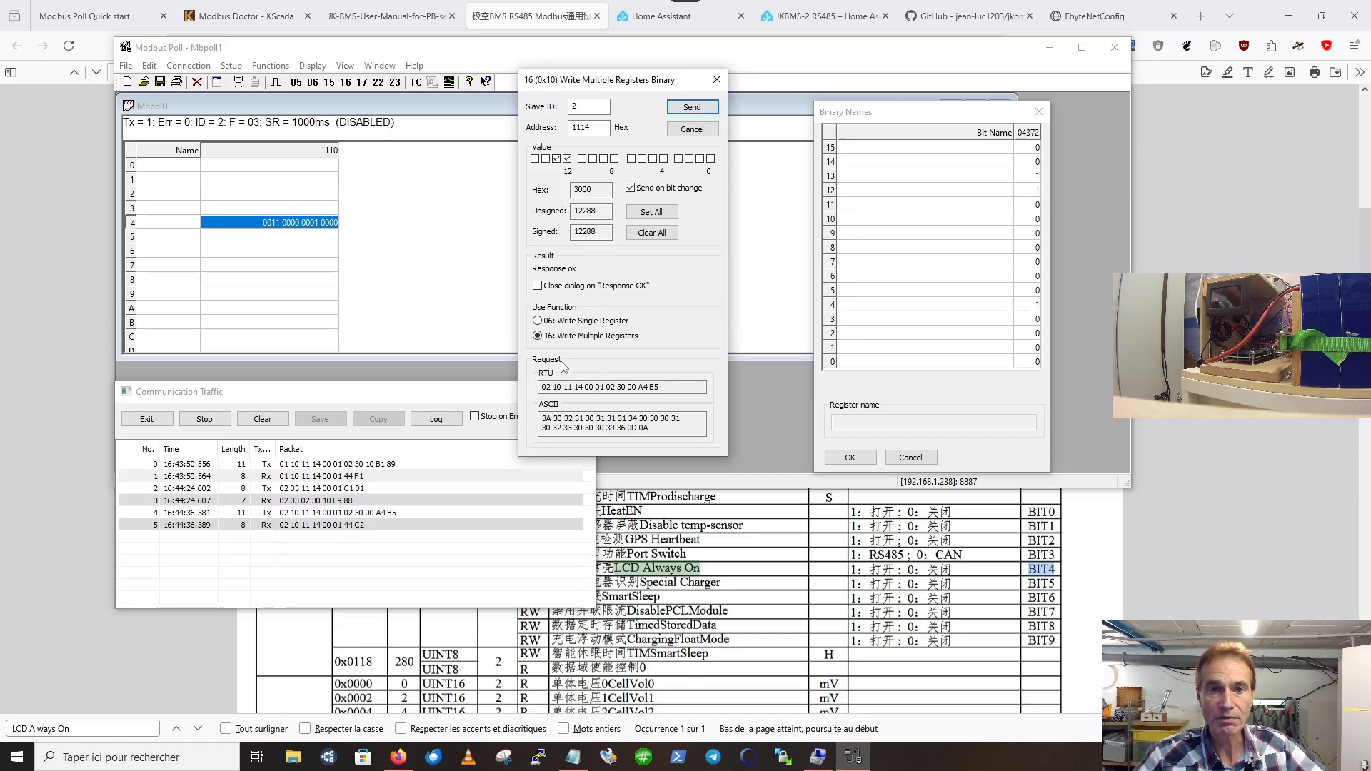
pyautogui.click(716, 81)
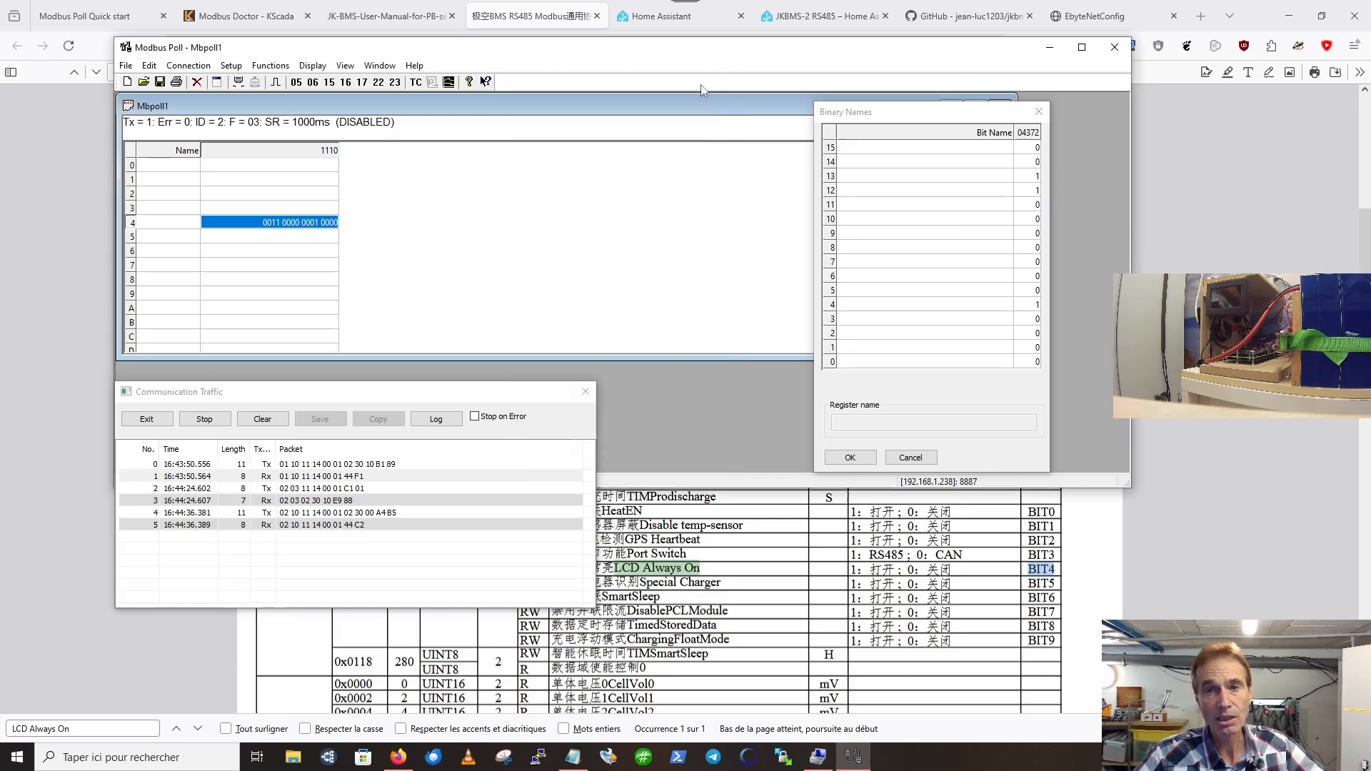